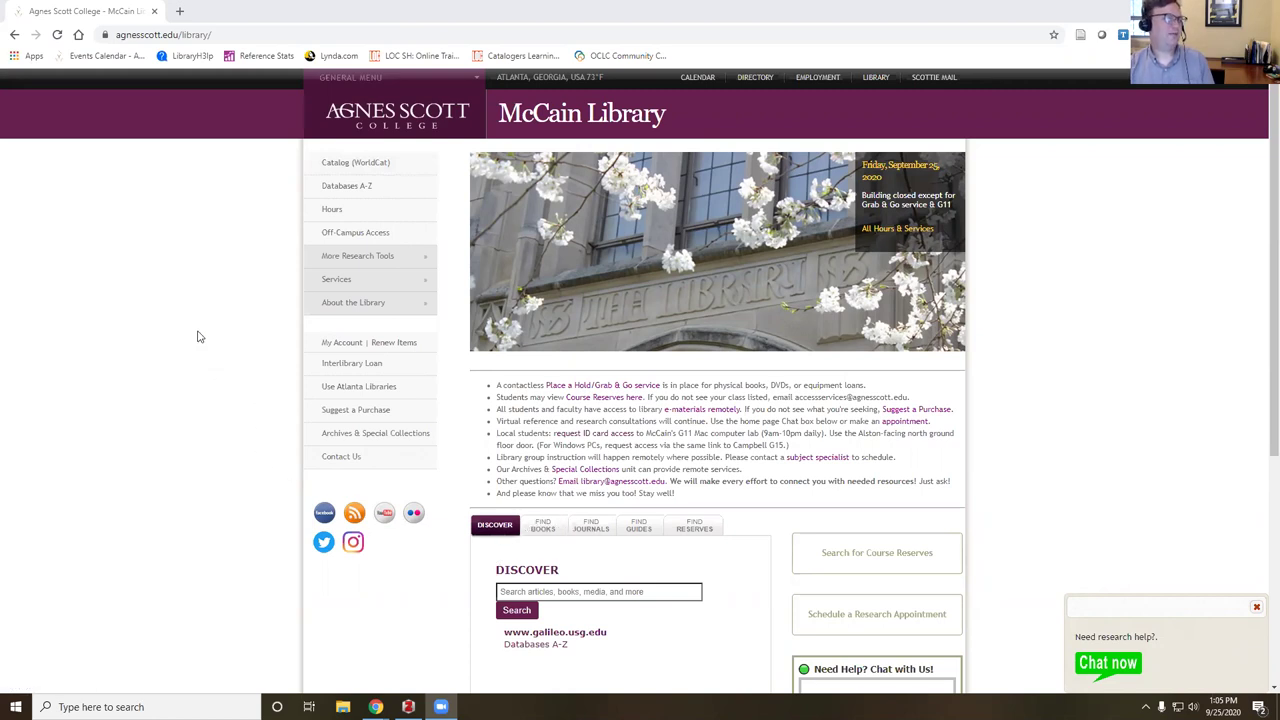
Open the Agnes Scott College McCain Library WorldCat Discovery search page in a new browser tab.
{"action": "left_click", "coordinate": [347, 168]}
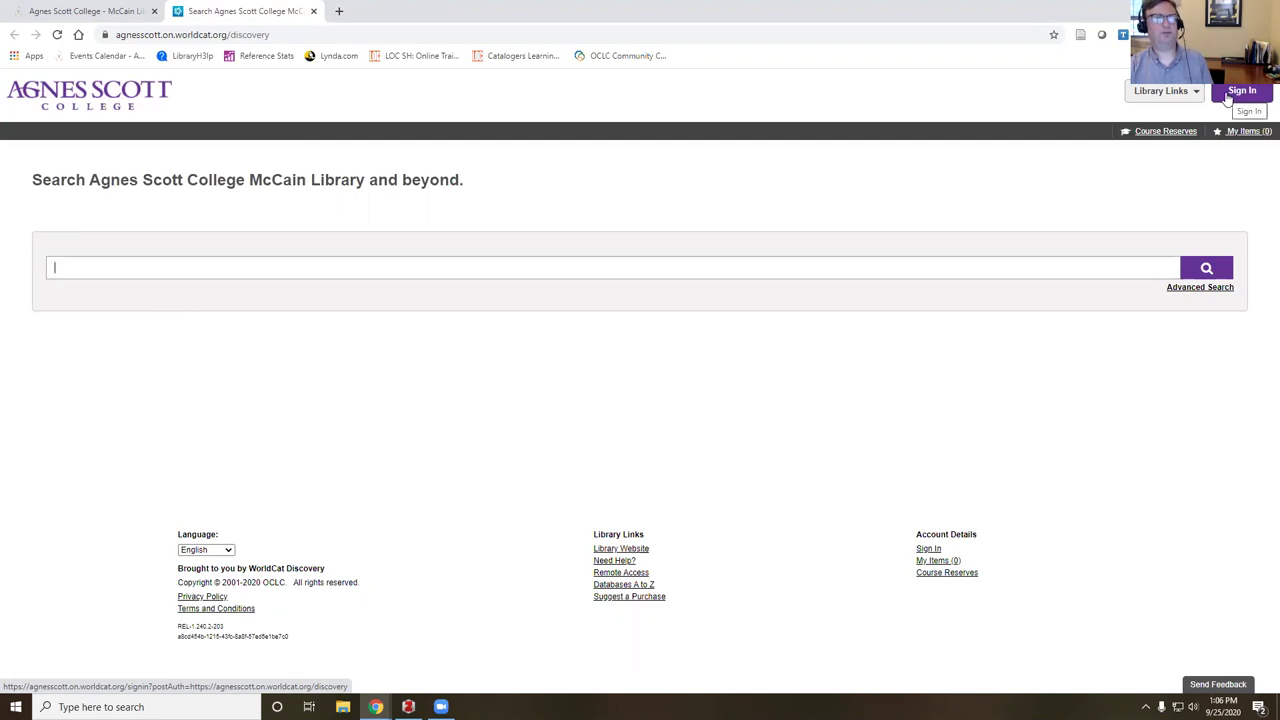
Sign in through Agnes Scott College Login using the prefilled college credentials.
{"action": "left_click", "coordinate": [1229, 96]}
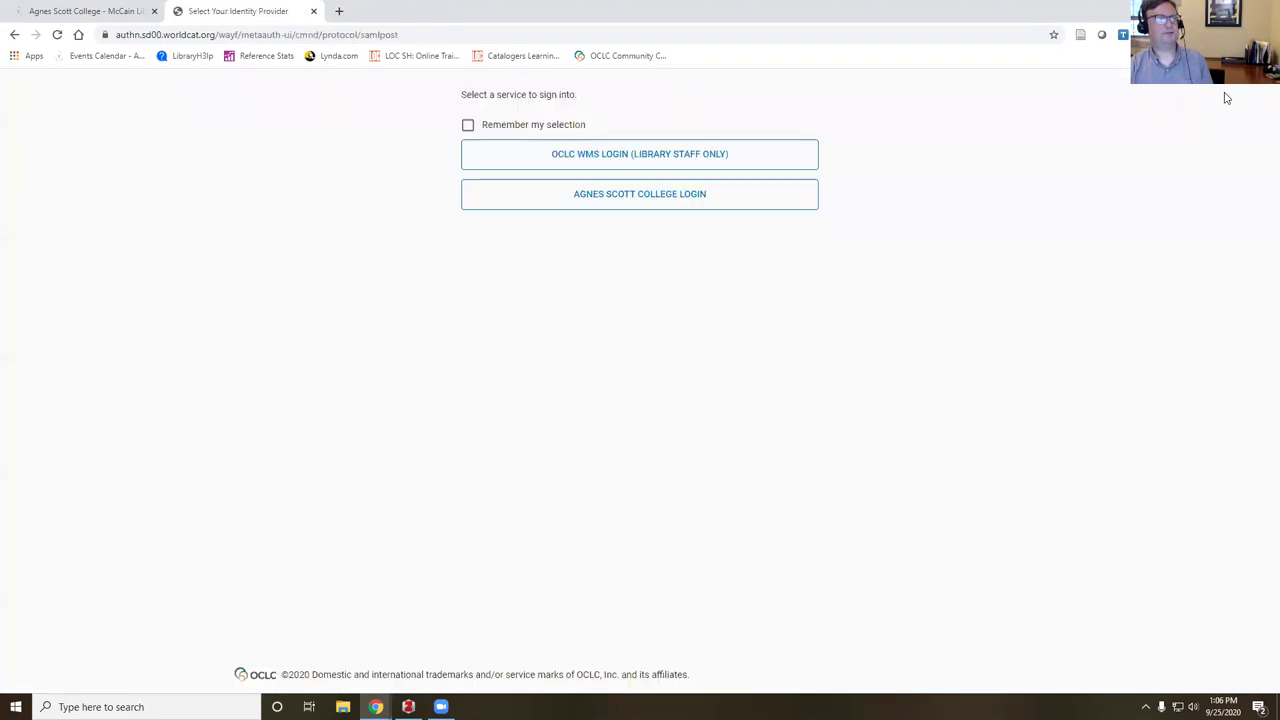
{"action": "left_click", "coordinate": [607, 201]}
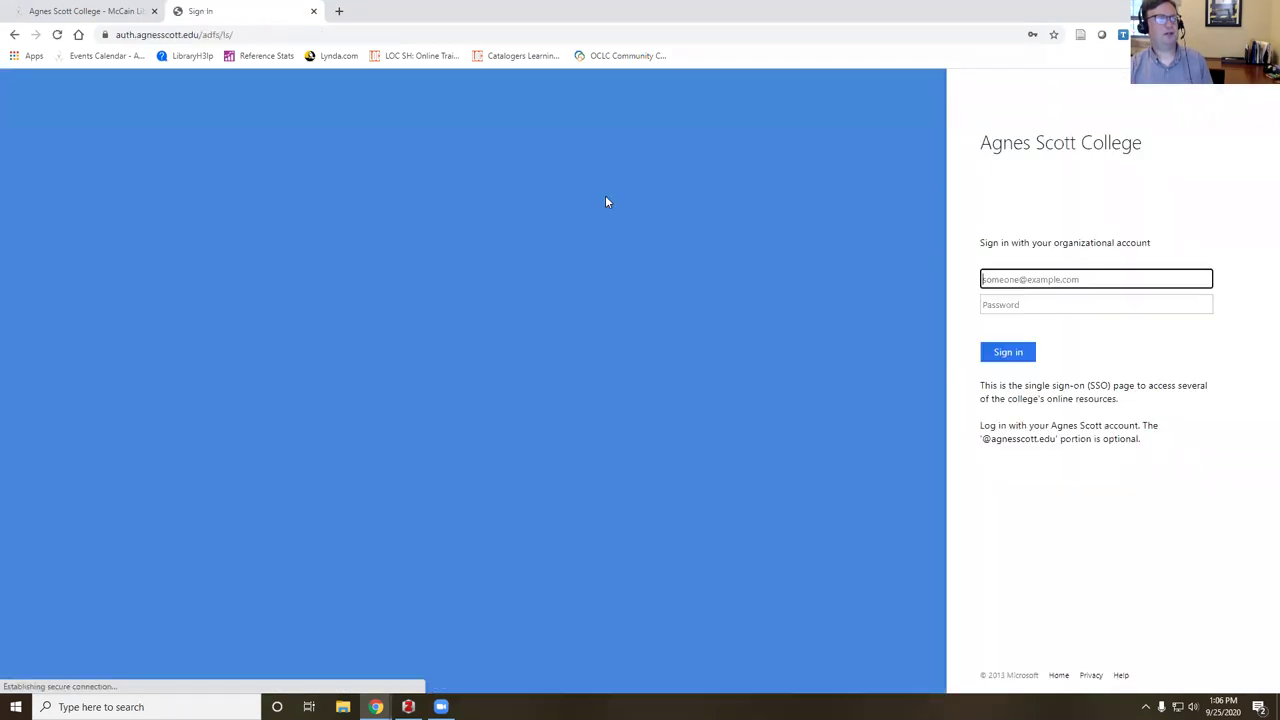
{"action": "left_click", "coordinate": [1010, 360]}
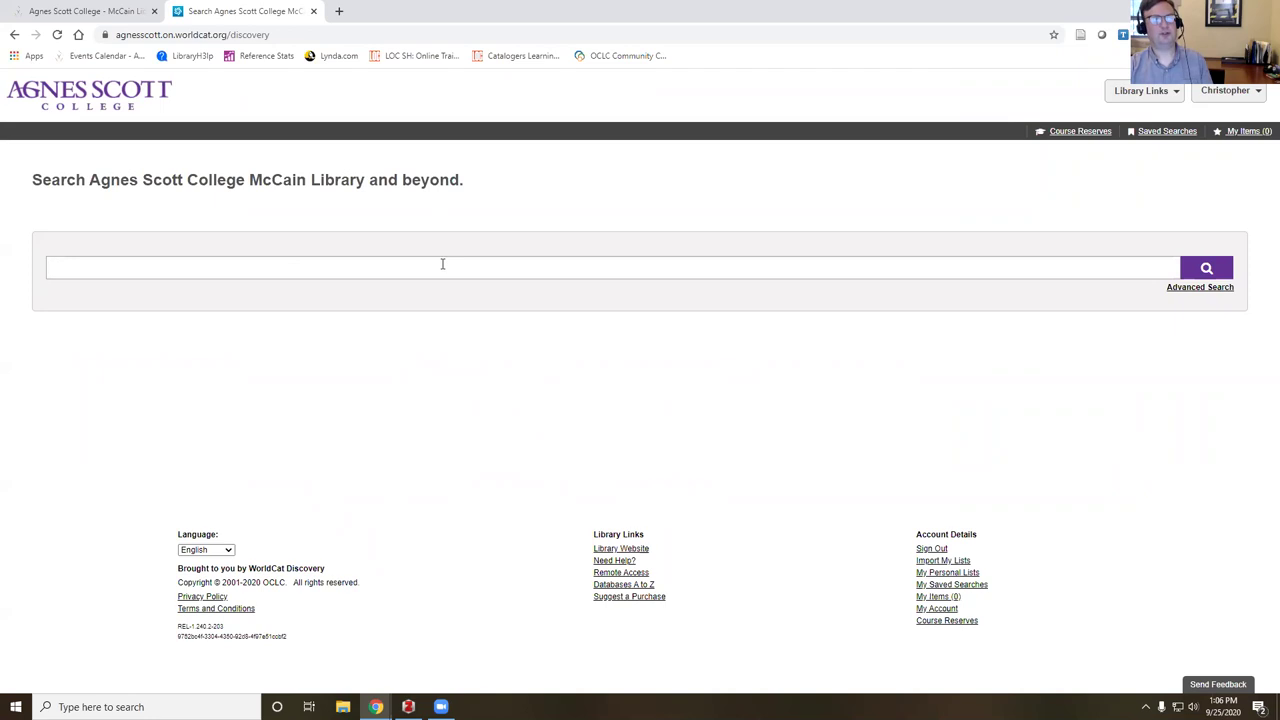
Open Advanced Search and enter 'dalai lama' as the first row's Keyword search term.
{"action": "left_click", "coordinate": [1206, 289]}
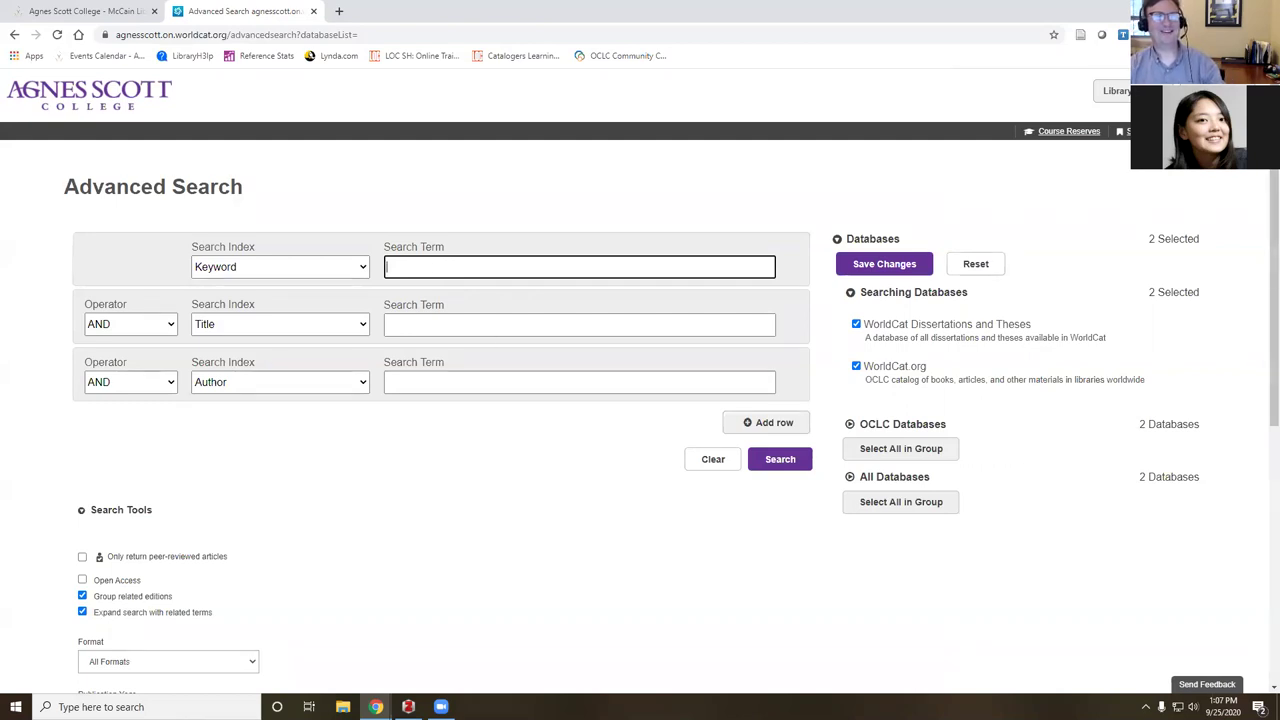
{"action": "key", "text": "alt+Tab"}
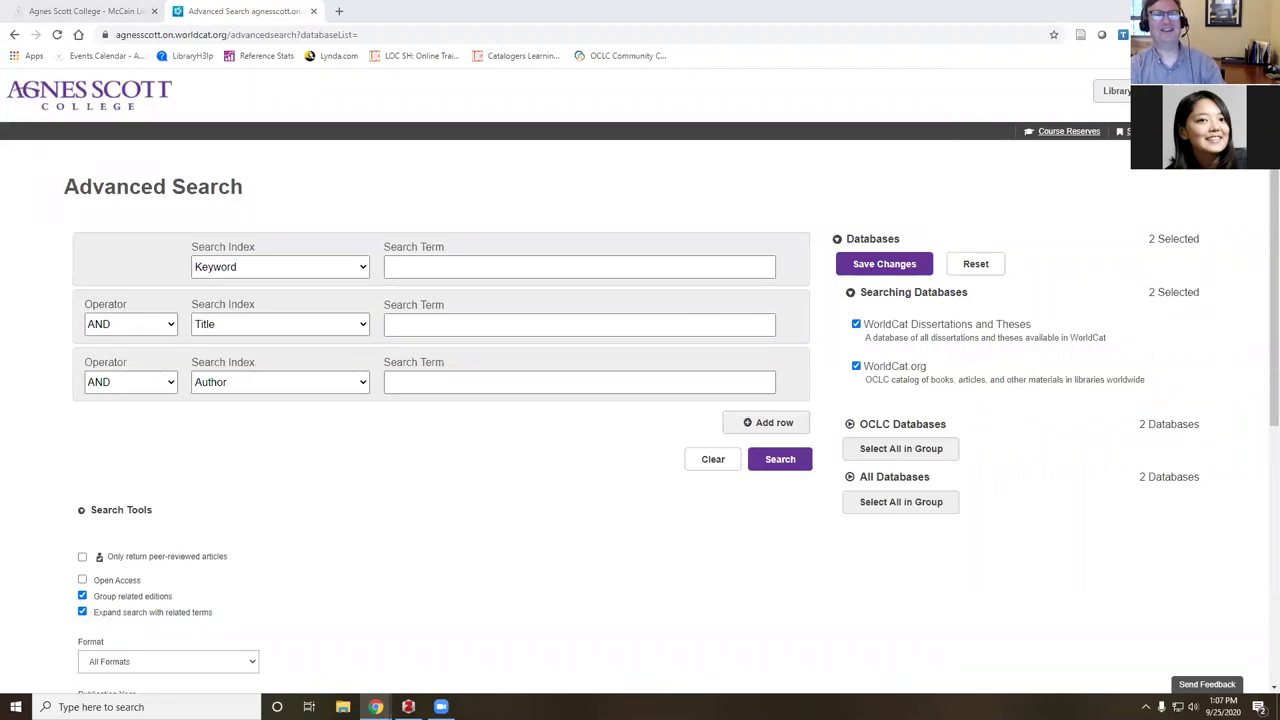
{"action": "left_click", "coordinate": [464, 268]}
{"action": "type", "text": "dal"}
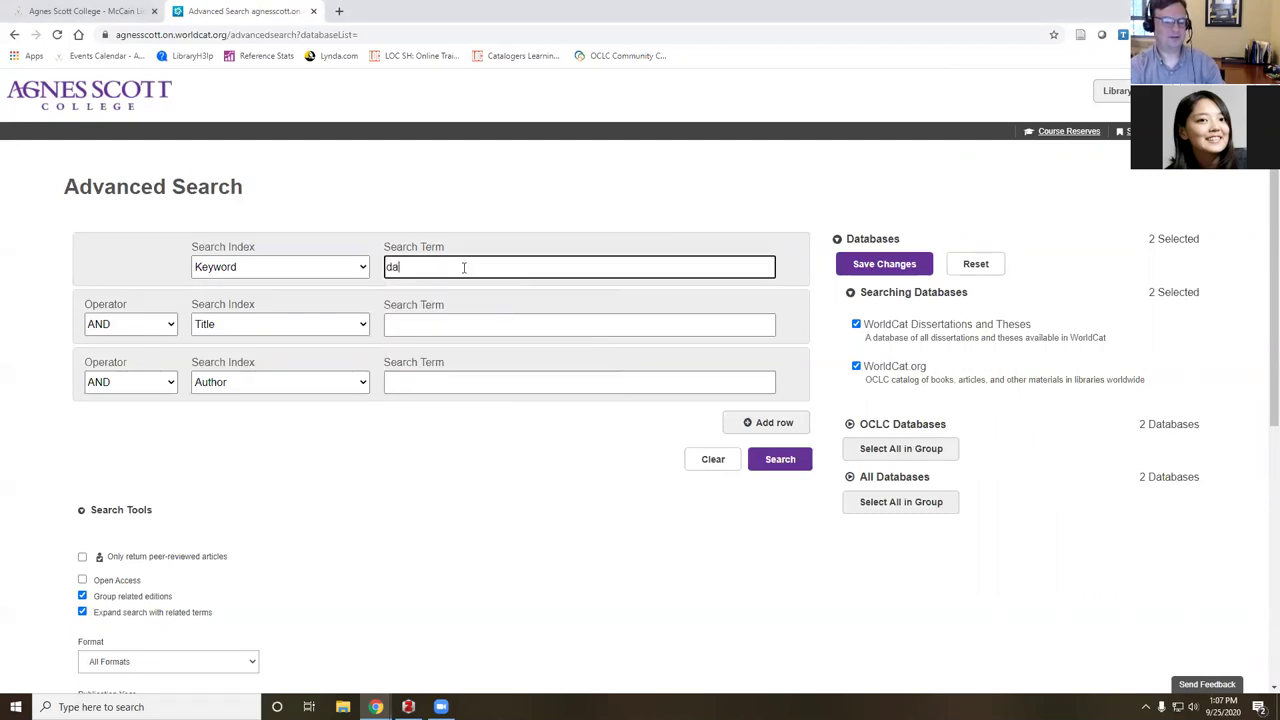
{"action": "type", "text": "ai "}
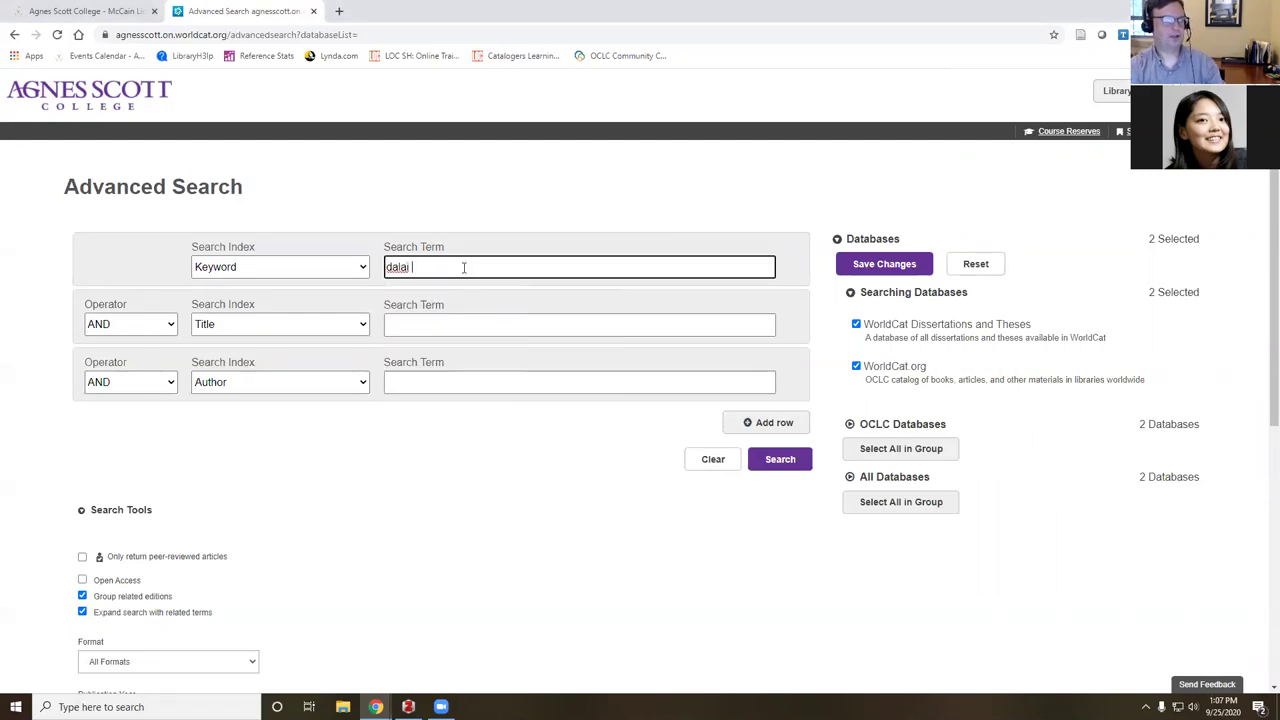
{"action": "type", "text": "lama"}
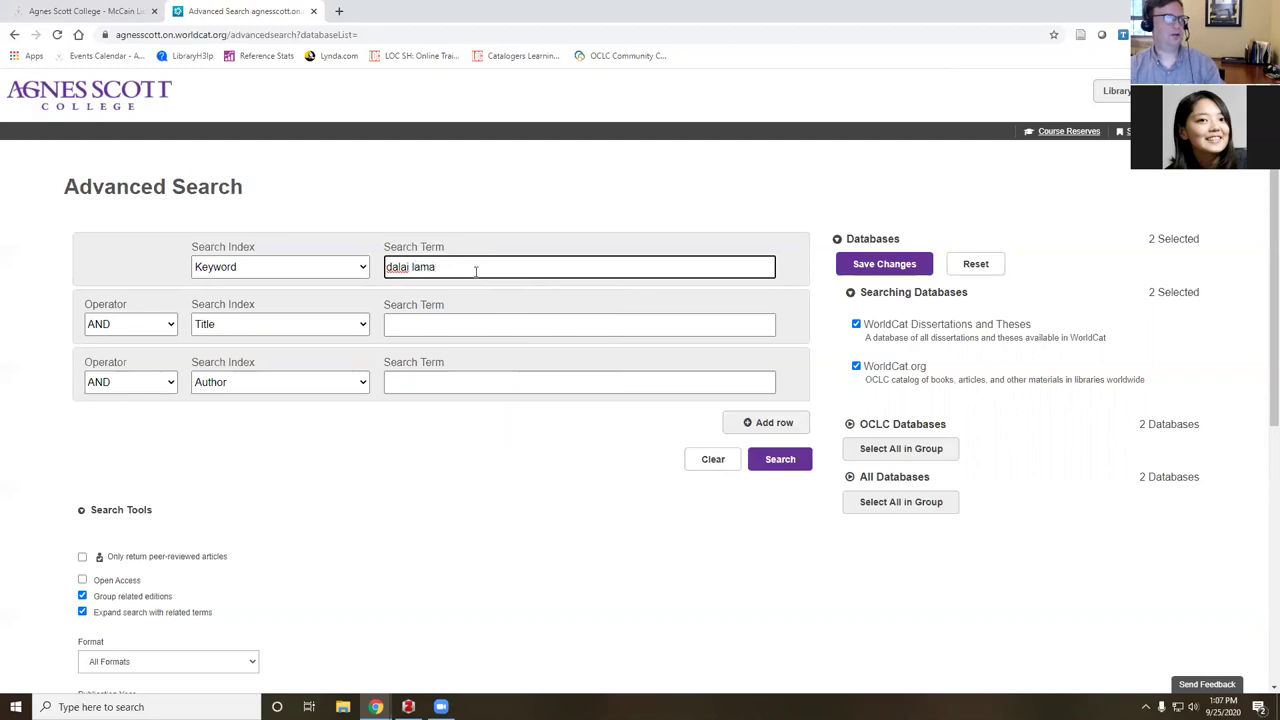
{"action": "key", "text": "alt+Tab"}
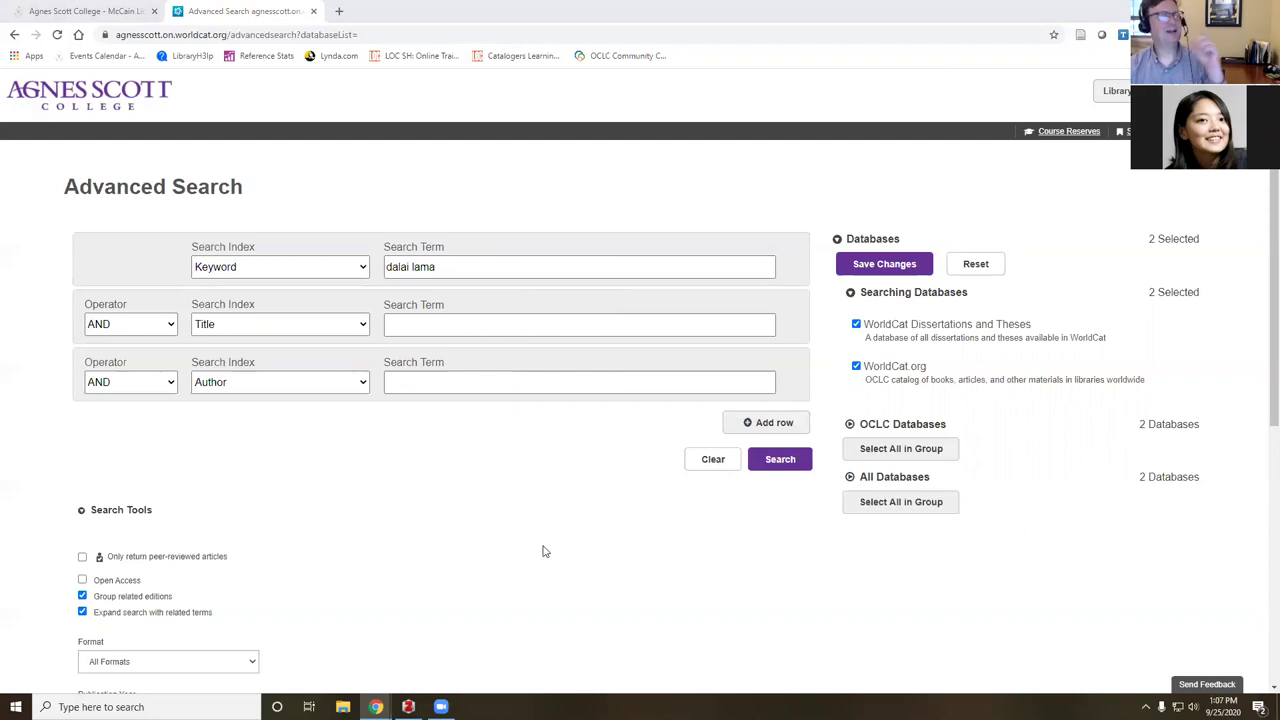
Switch the second row's index from Title to Keyword and run the search, yielding 19,557 results.
{"action": "left_click", "coordinate": [420, 326]}
{"action": "left_click", "coordinate": [362, 328]}
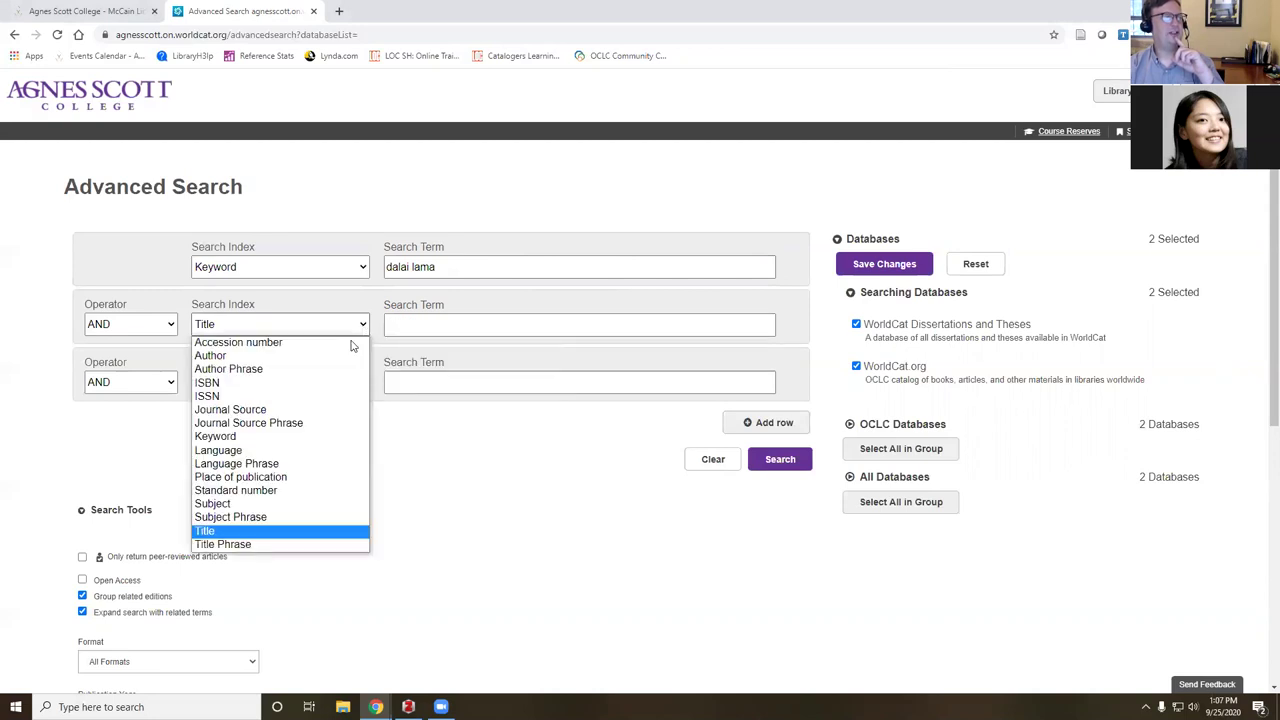
{"action": "left_click", "coordinate": [252, 437]}
{"action": "left_click", "coordinate": [430, 325]}
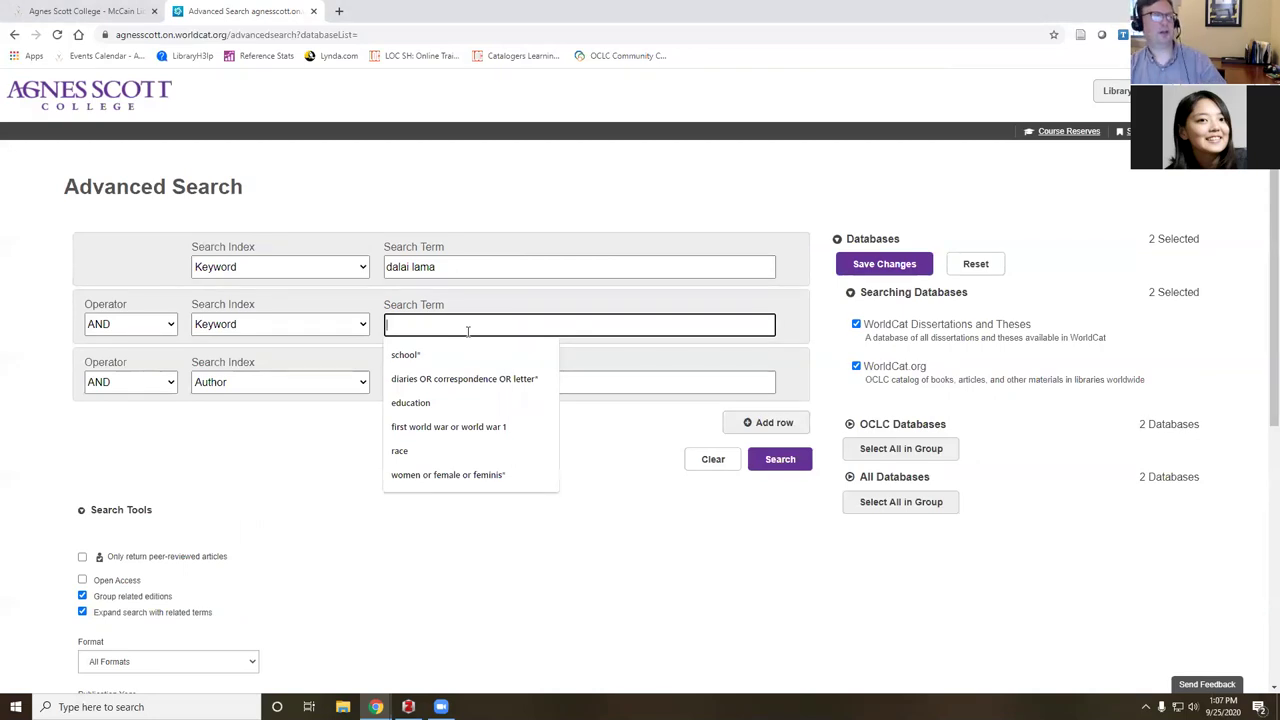
{"action": "left_click", "coordinate": [675, 608]}
{"action": "left_click", "coordinate": [786, 460]}
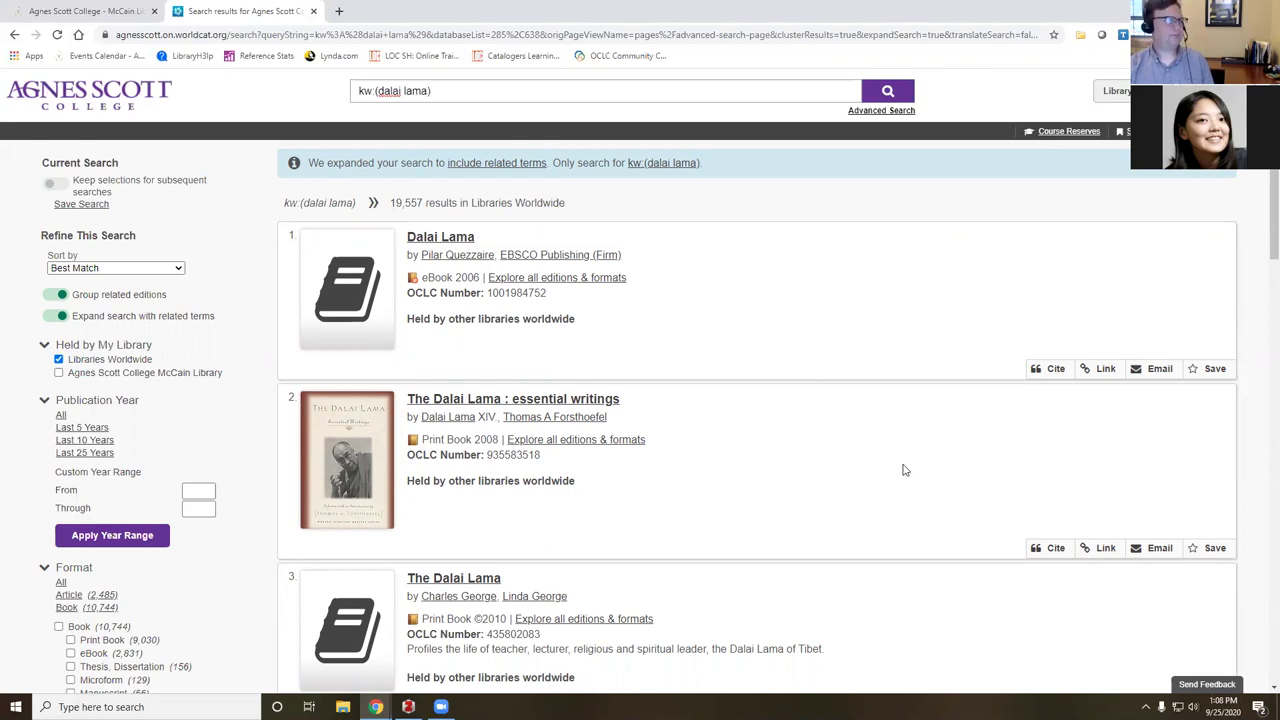
Check the Agnes Scott College McCain Library holdings filter, cutting the results to 1,456.
{"action": "scroll", "coordinate": [903, 470], "scroll_direction": "down", "scroll_amount": 1}
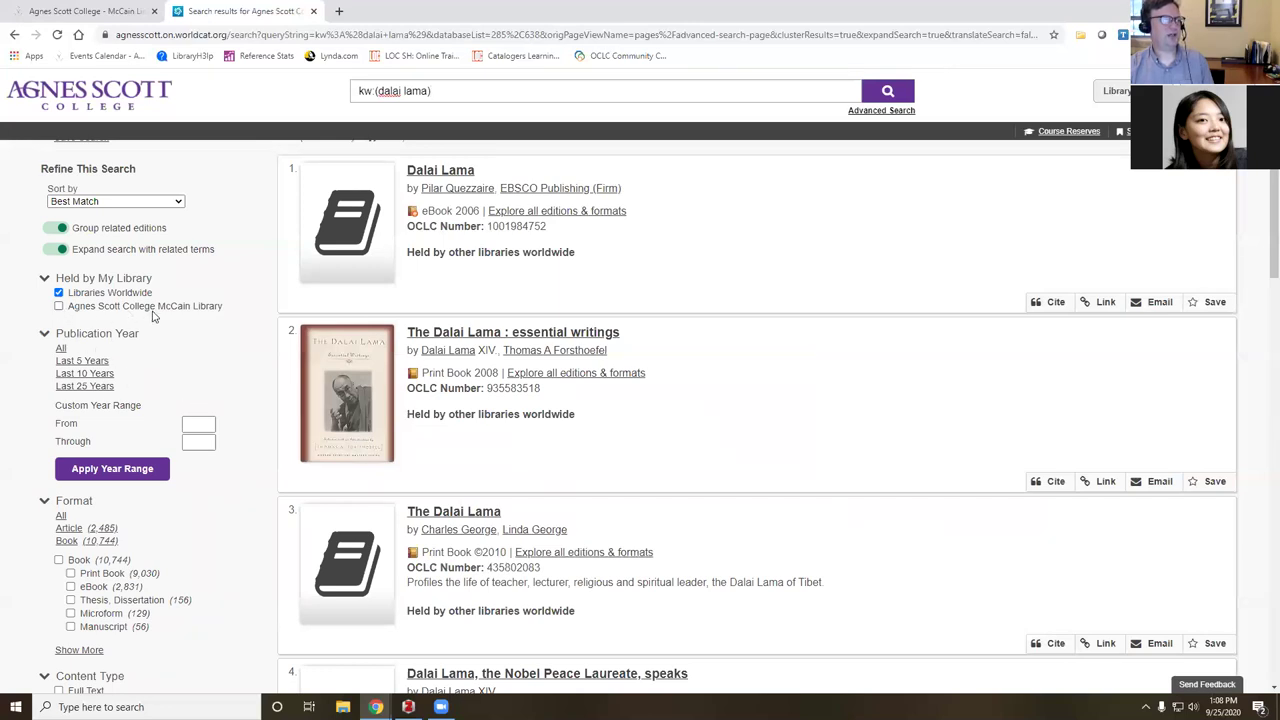
{"action": "left_click", "coordinate": [59, 307]}
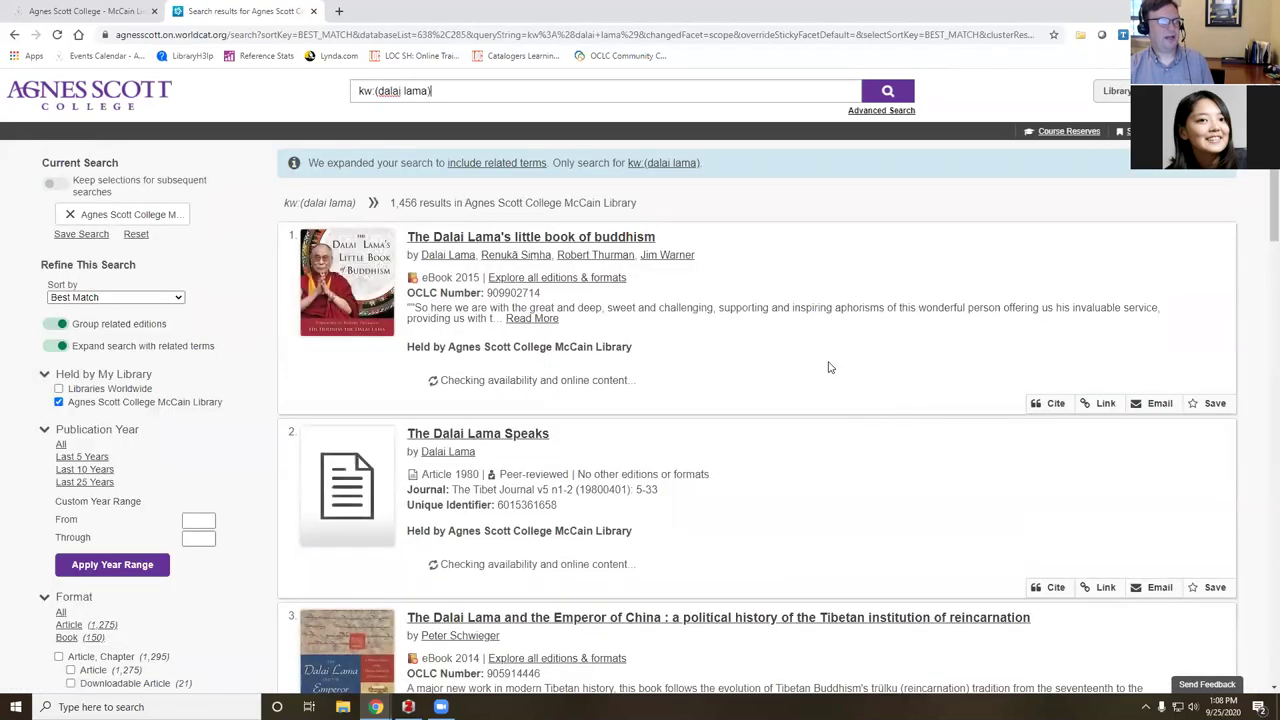
{"action": "scroll", "coordinate": [828, 365], "scroll_direction": "down", "scroll_amount": 1}
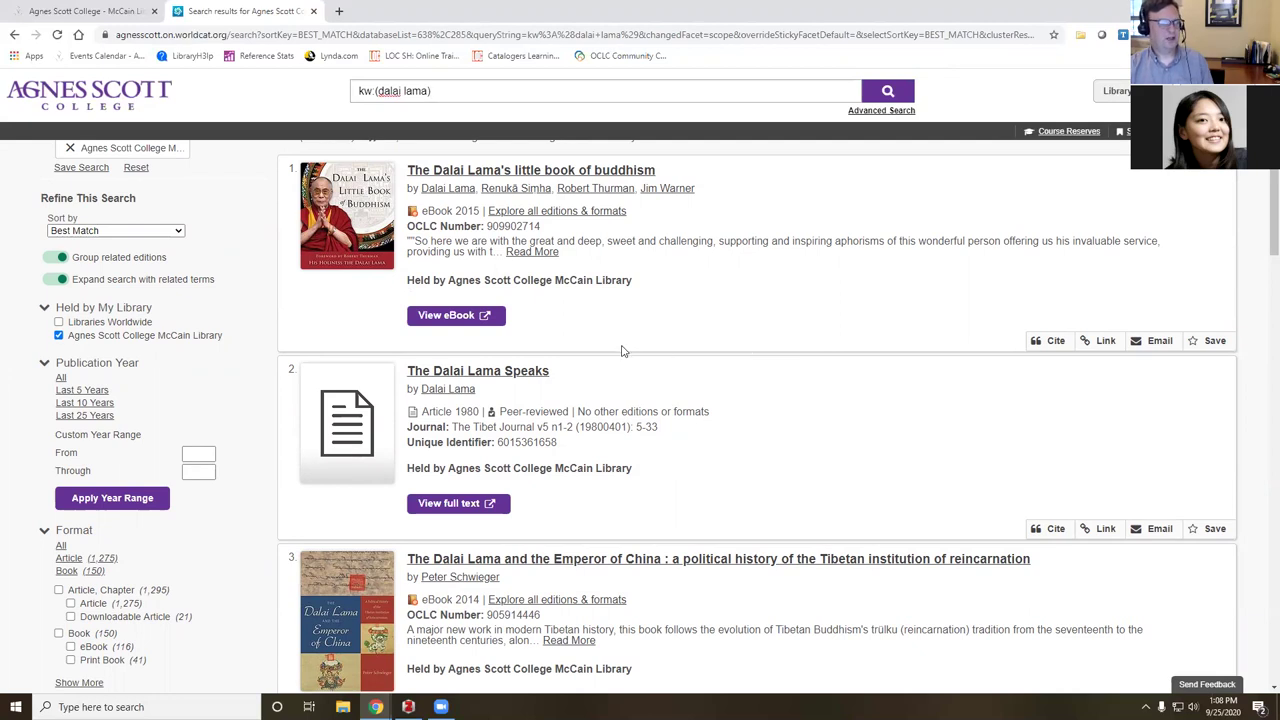
{"action": "scroll", "coordinate": [586, 337], "scroll_direction": "up", "scroll_amount": 1}
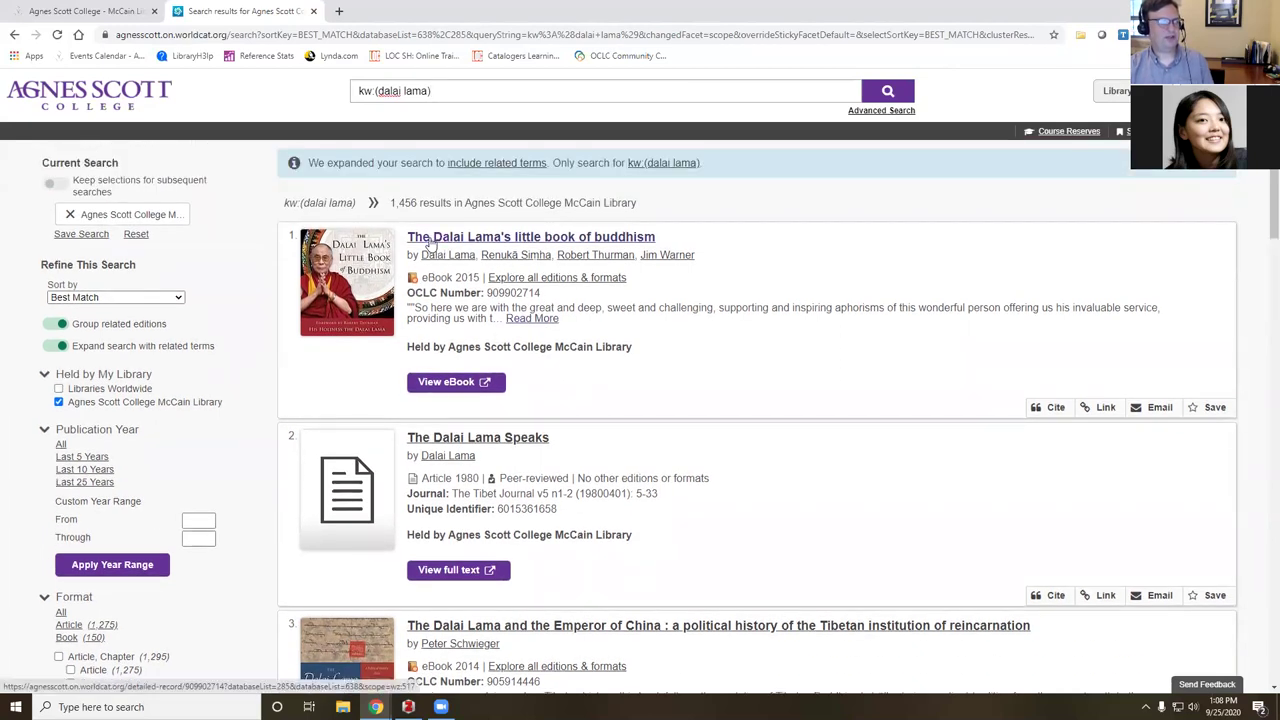
Open The Dalai Lama's little book of buddhism, expand its description and review Libraries Worldwide.
{"action": "left_click", "coordinate": [593, 243]}
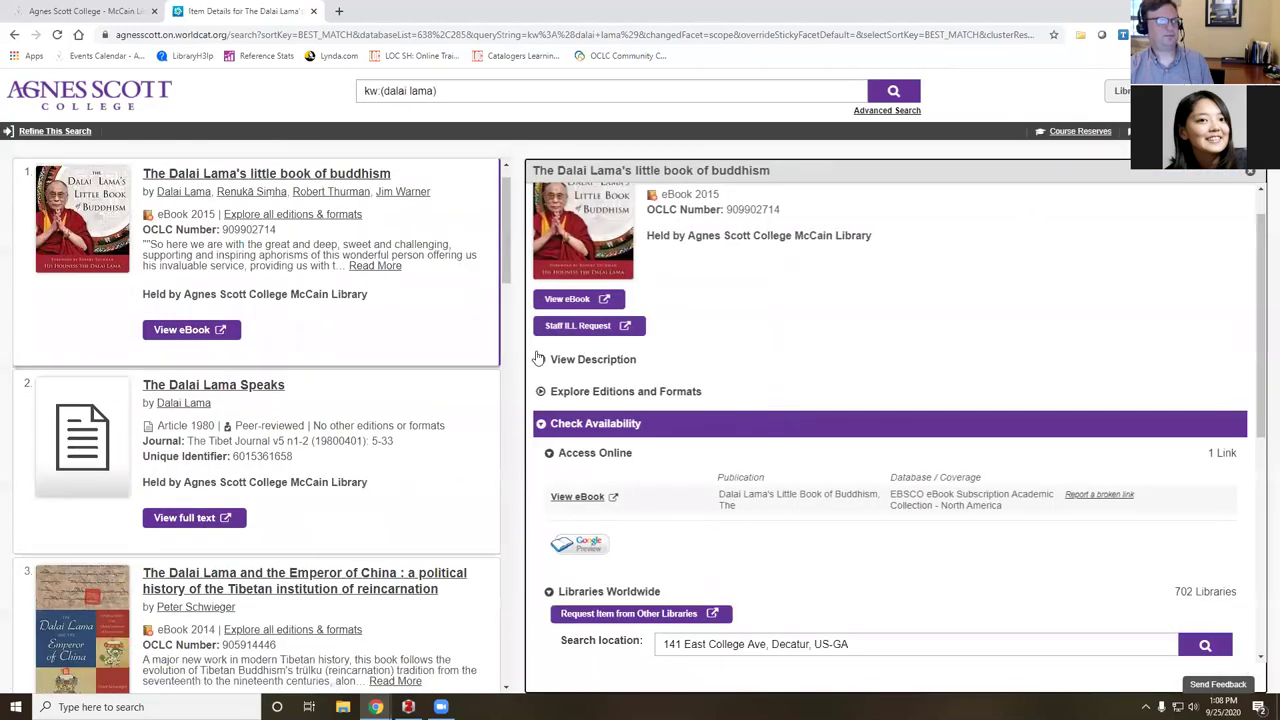
{"action": "left_click", "coordinate": [543, 360]}
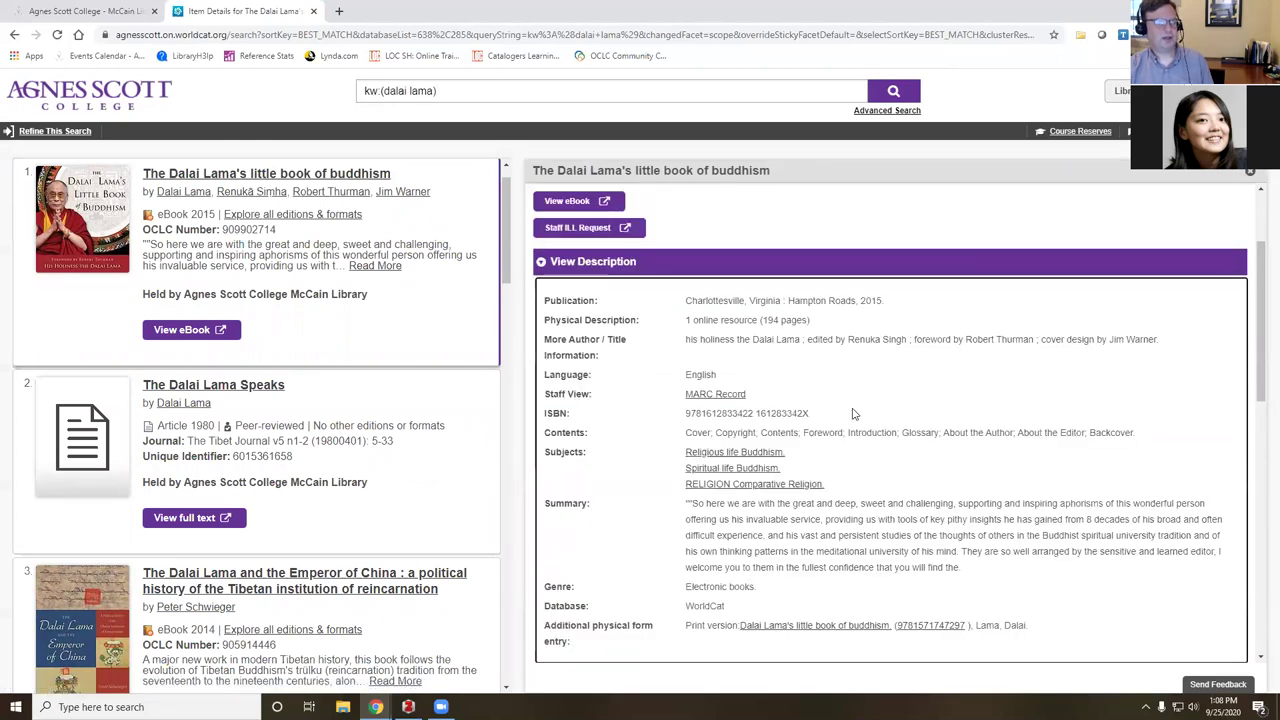
{"action": "scroll", "coordinate": [853, 413], "scroll_direction": "down", "scroll_amount": 1}
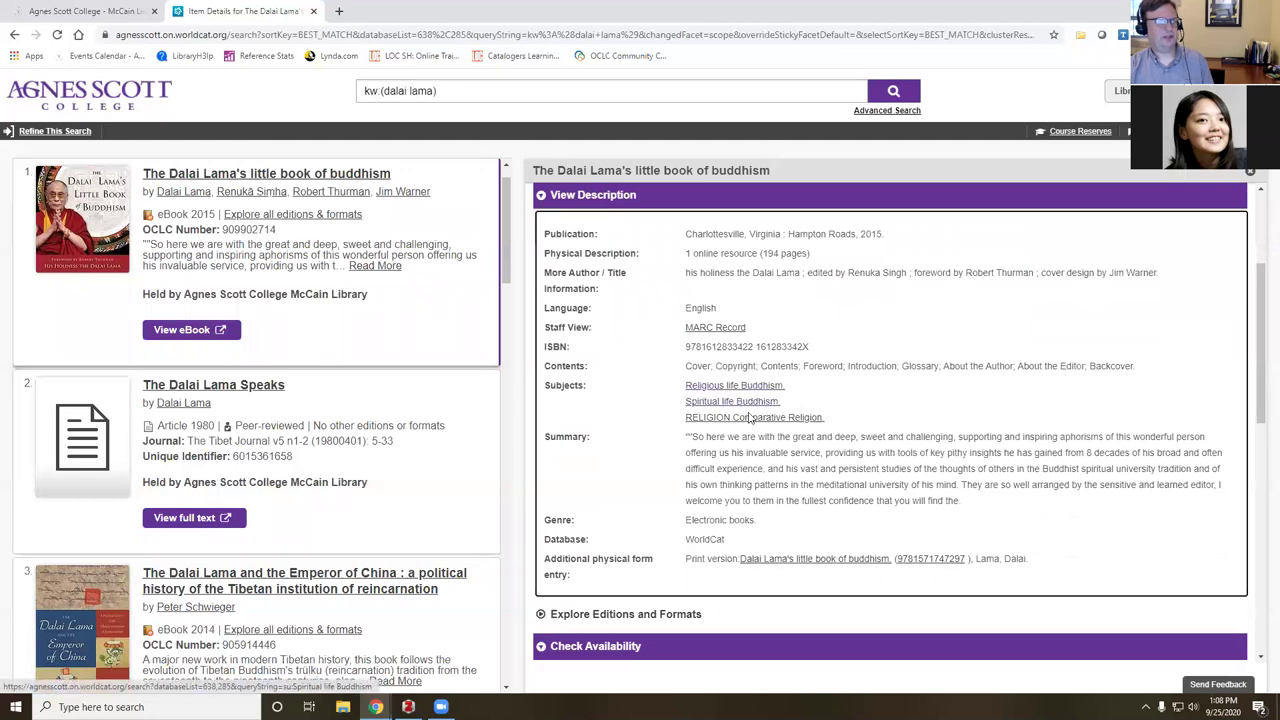
{"action": "scroll", "coordinate": [950, 470], "scroll_direction": "down", "scroll_amount": 5}
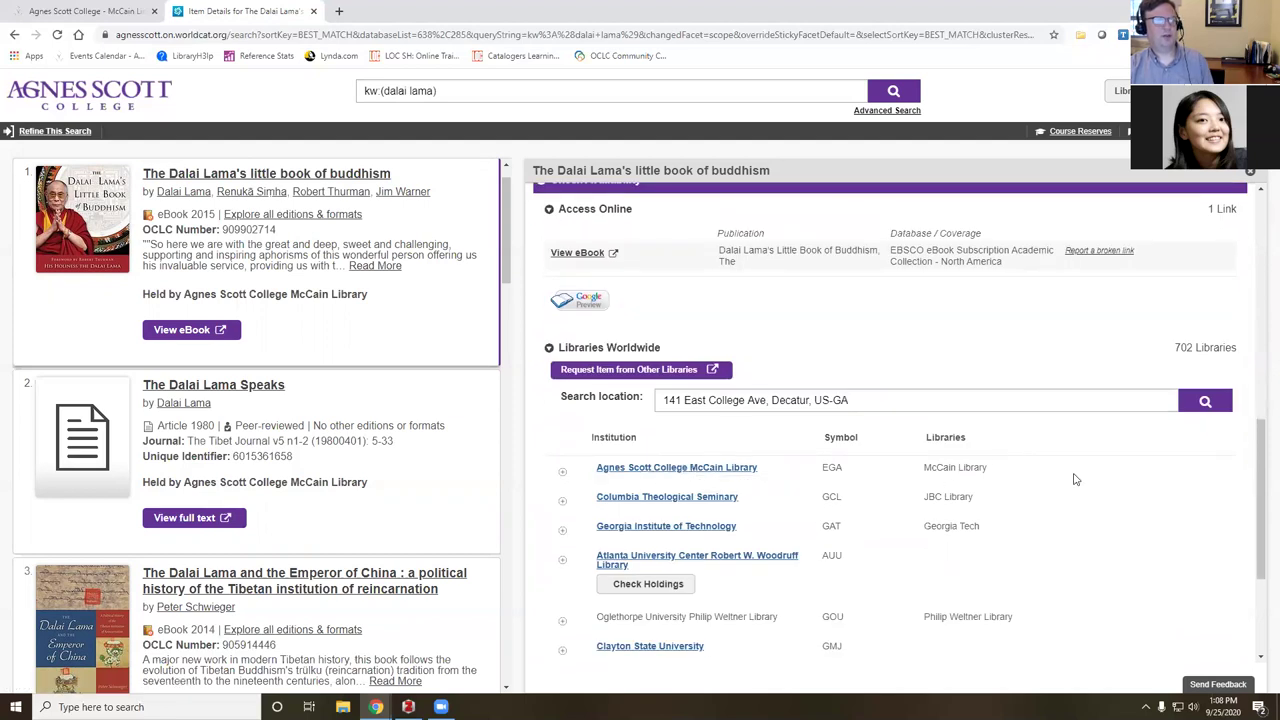
{"action": "scroll", "coordinate": [1070, 476], "scroll_direction": "up", "scroll_amount": 1}
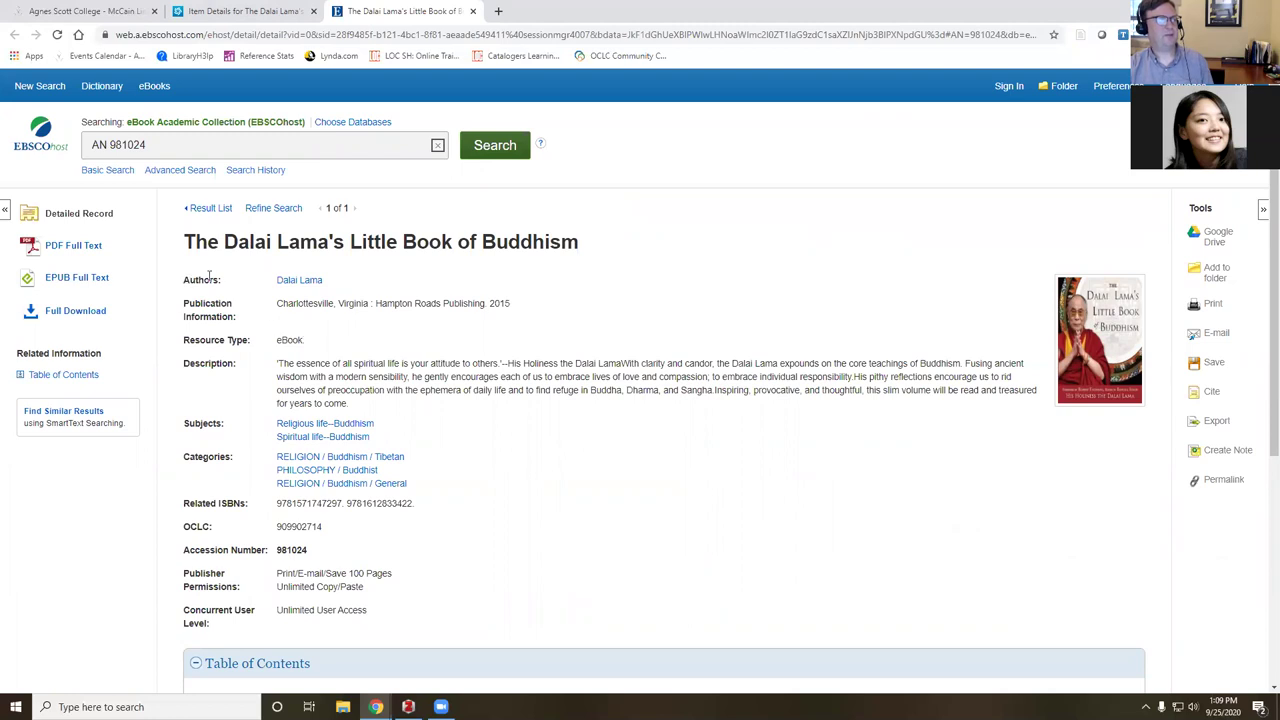
Open the PDF full text, scroll to the copyright page and show the Search within panel.
{"action": "left_click", "coordinate": [80, 250]}
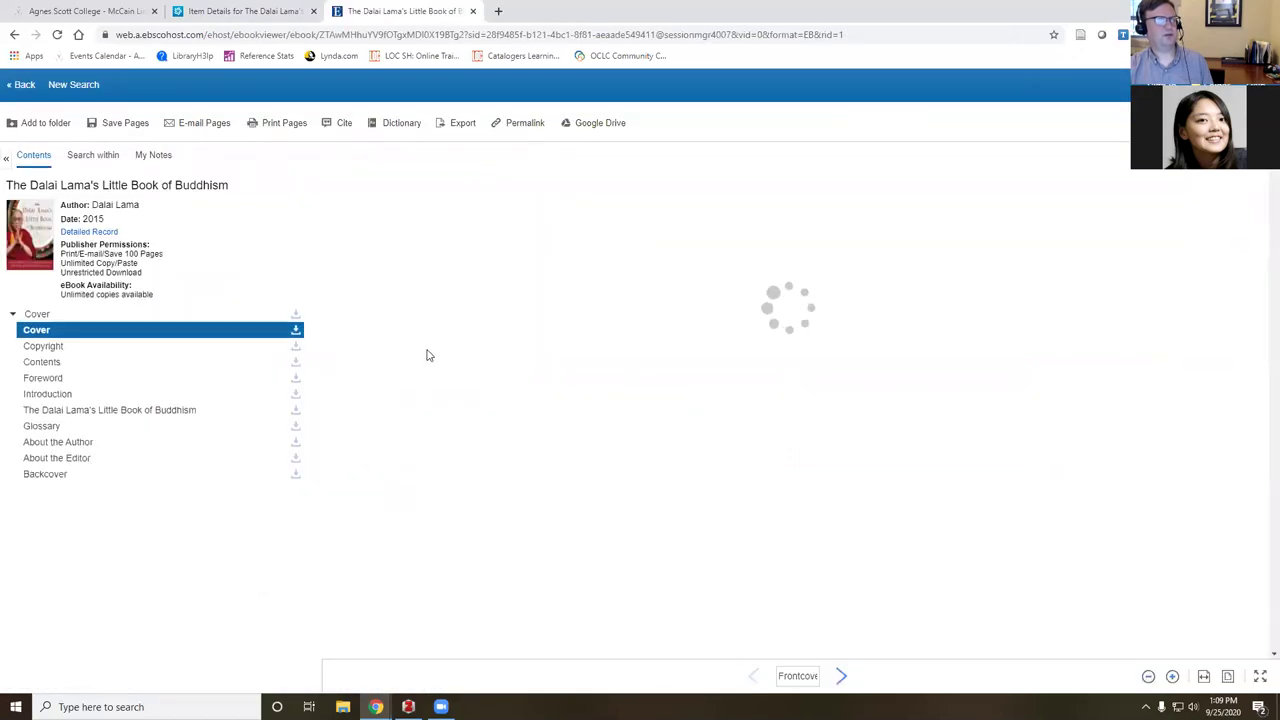
{"action": "scroll", "coordinate": [566, 378], "scroll_direction": "down", "scroll_amount": 10}
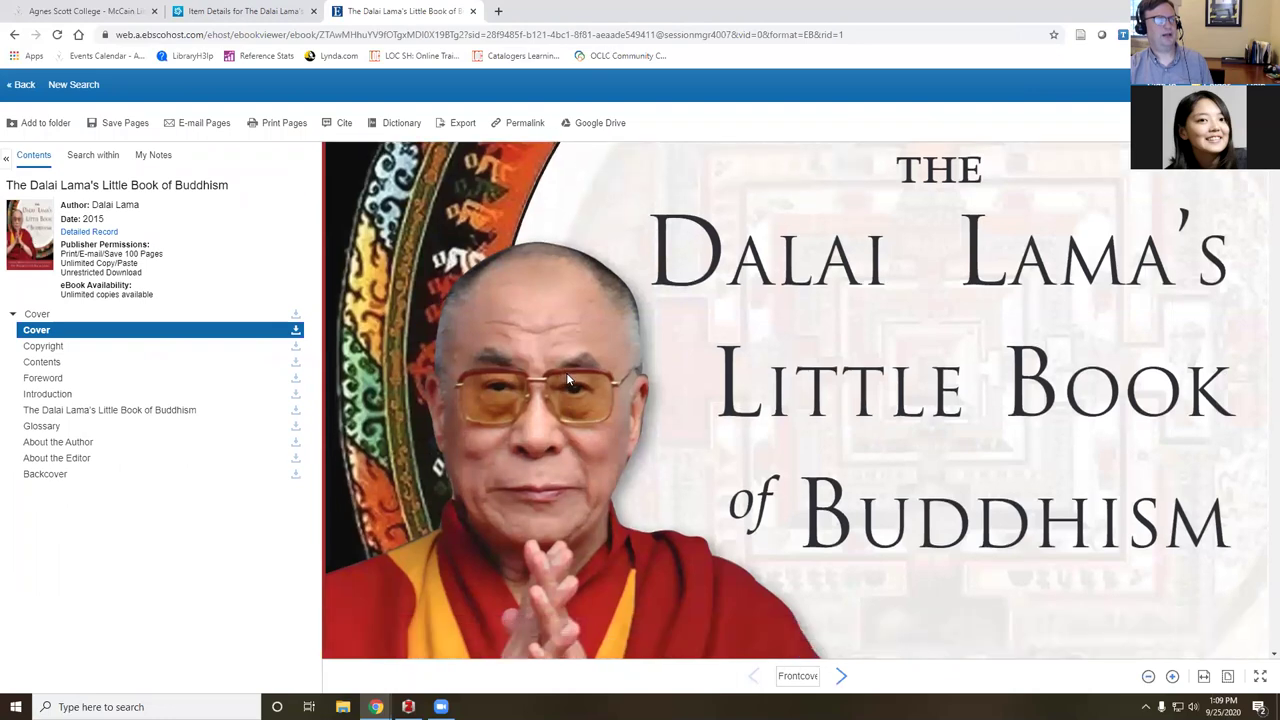
{"action": "scroll", "coordinate": [566, 378], "scroll_direction": "down", "scroll_amount": 5}
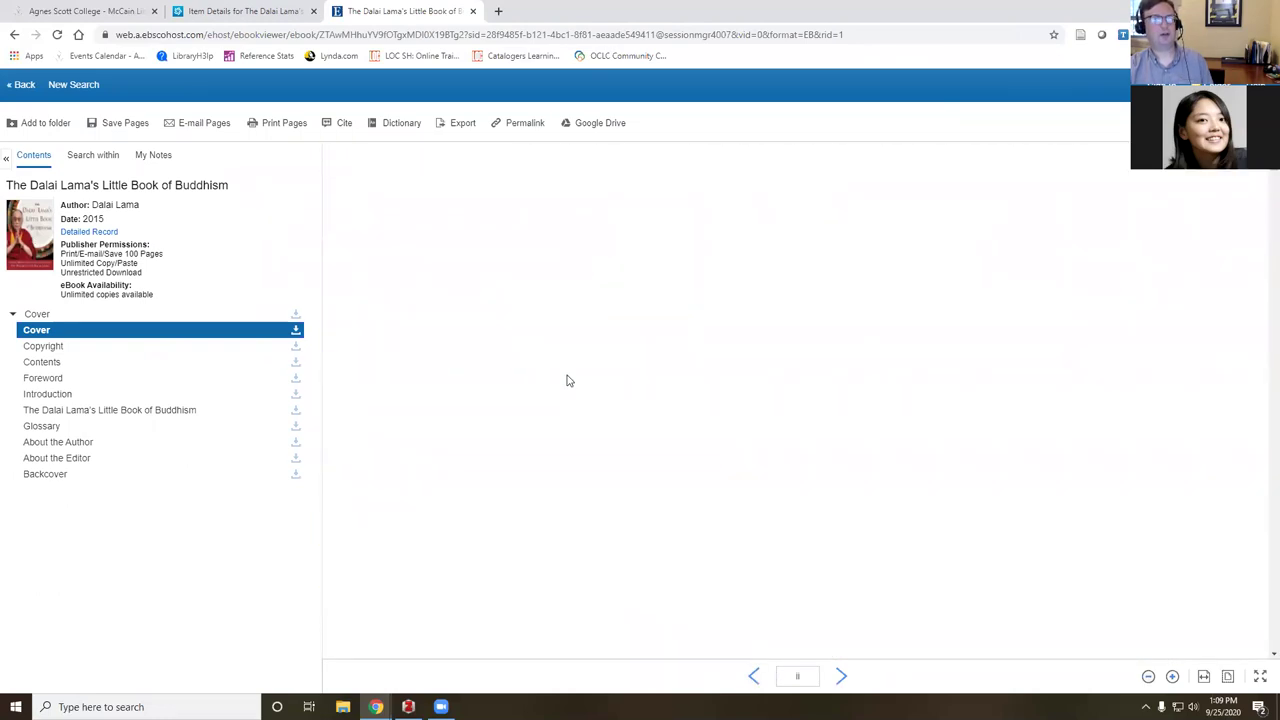
{"action": "scroll", "coordinate": [566, 378], "scroll_direction": "down", "scroll_amount": 8}
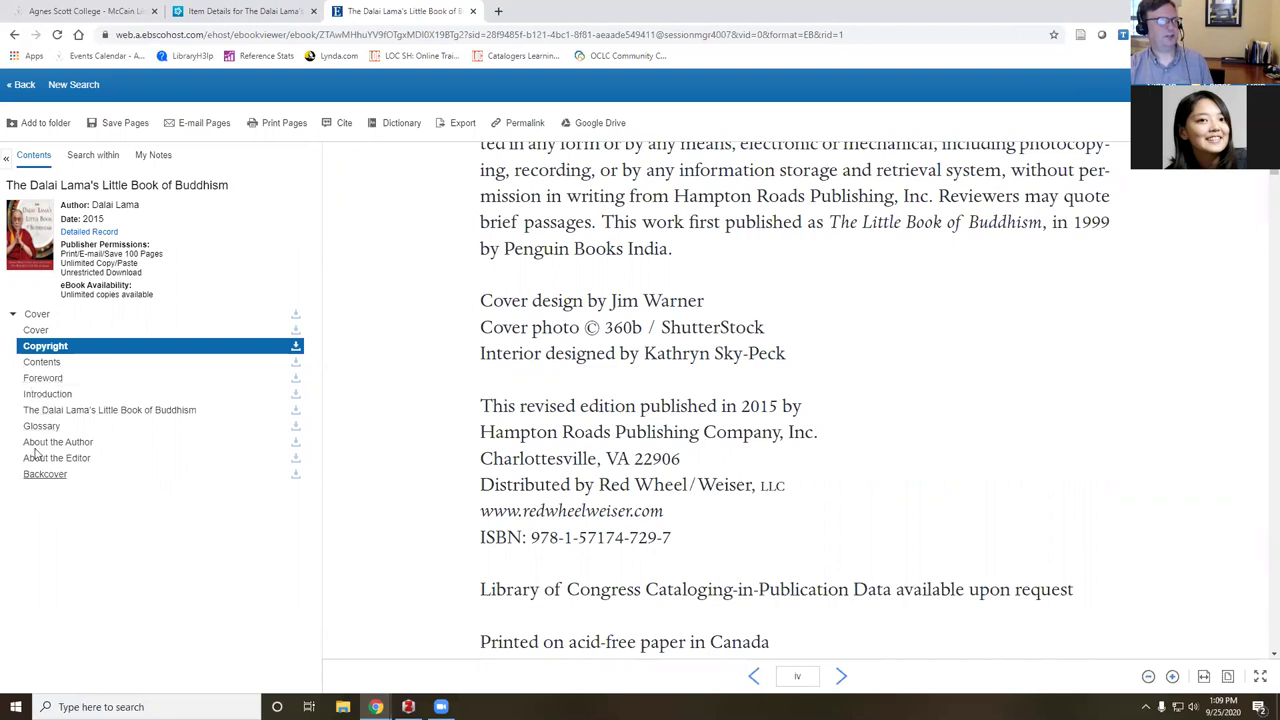
{"action": "left_click", "coordinate": [103, 161]}
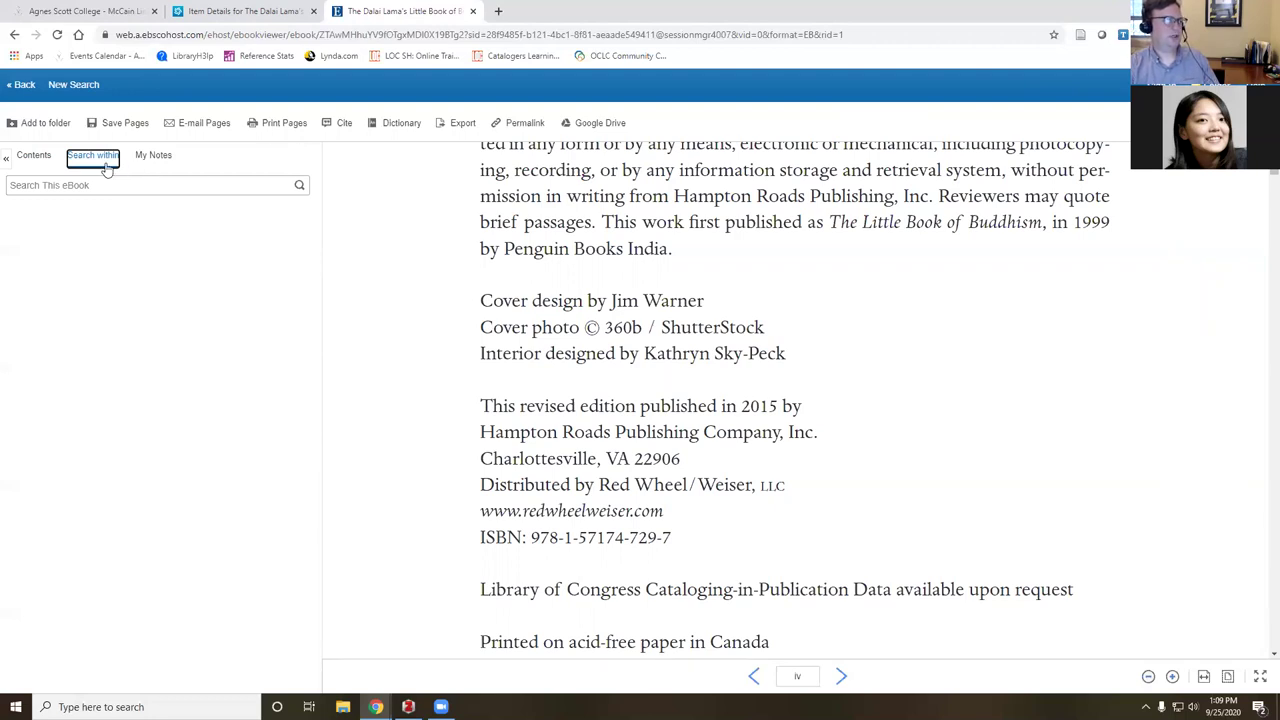
Search the ebook for reincarnation, replacing the earlier 'childhood' term, and open the page 165 match.
{"action": "left_click", "coordinate": [104, 184]}
{"action": "type", "text": "childh"}
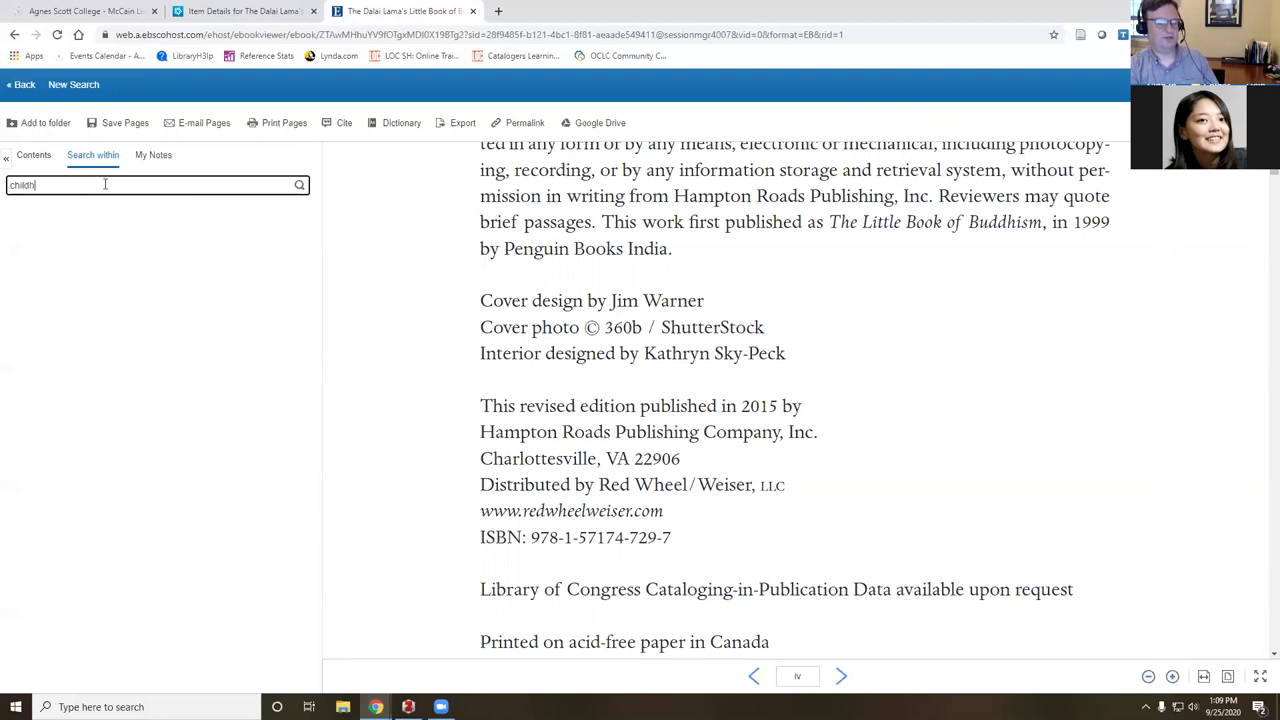
{"action": "type", "text": "ood"}
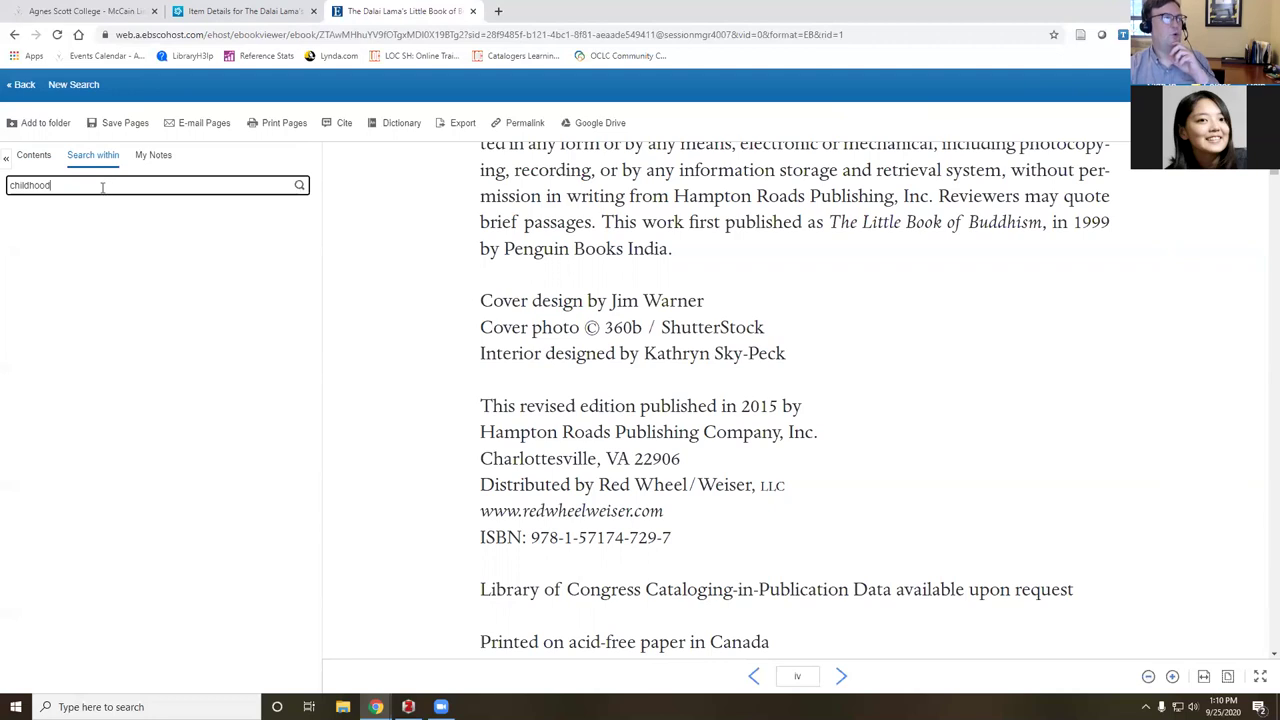
{"action": "key", "text": "ctrl+a"}
{"action": "type", "text": "re"}
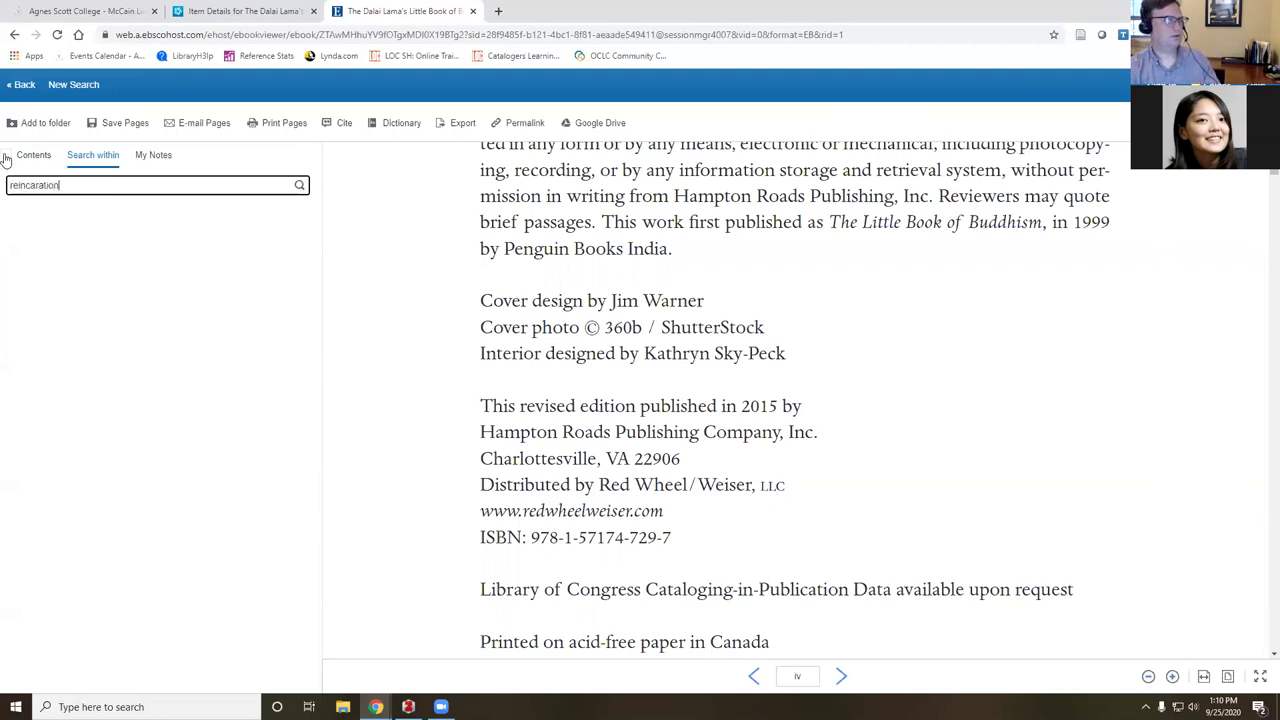
{"action": "type", "text": "incaration"}
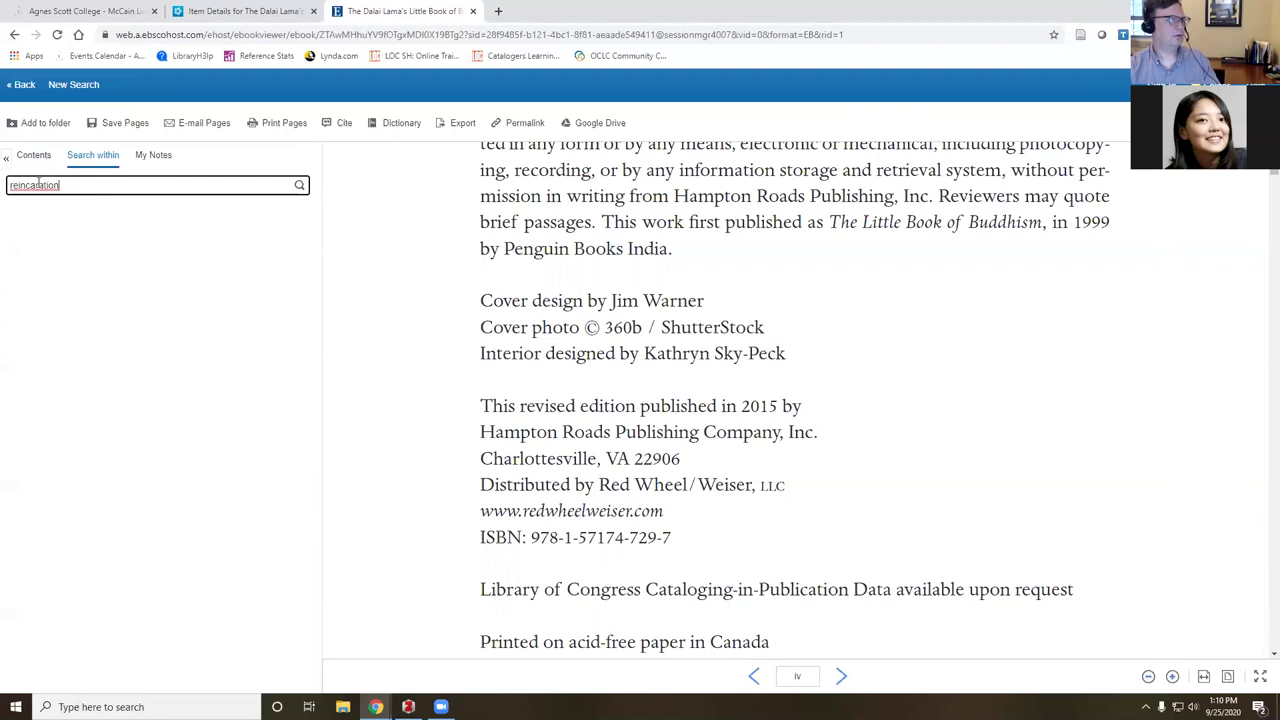
{"action": "key", "text": "BackSpace"}
{"action": "key", "text": "BackSpace"}
{"action": "key", "text": "BackSpace"}
{"action": "key", "text": "BackSpace"}
{"action": "key", "text": "BackSpace"}
{"action": "type", "text": "nation"}
{"action": "left_click", "coordinate": [300, 186]}
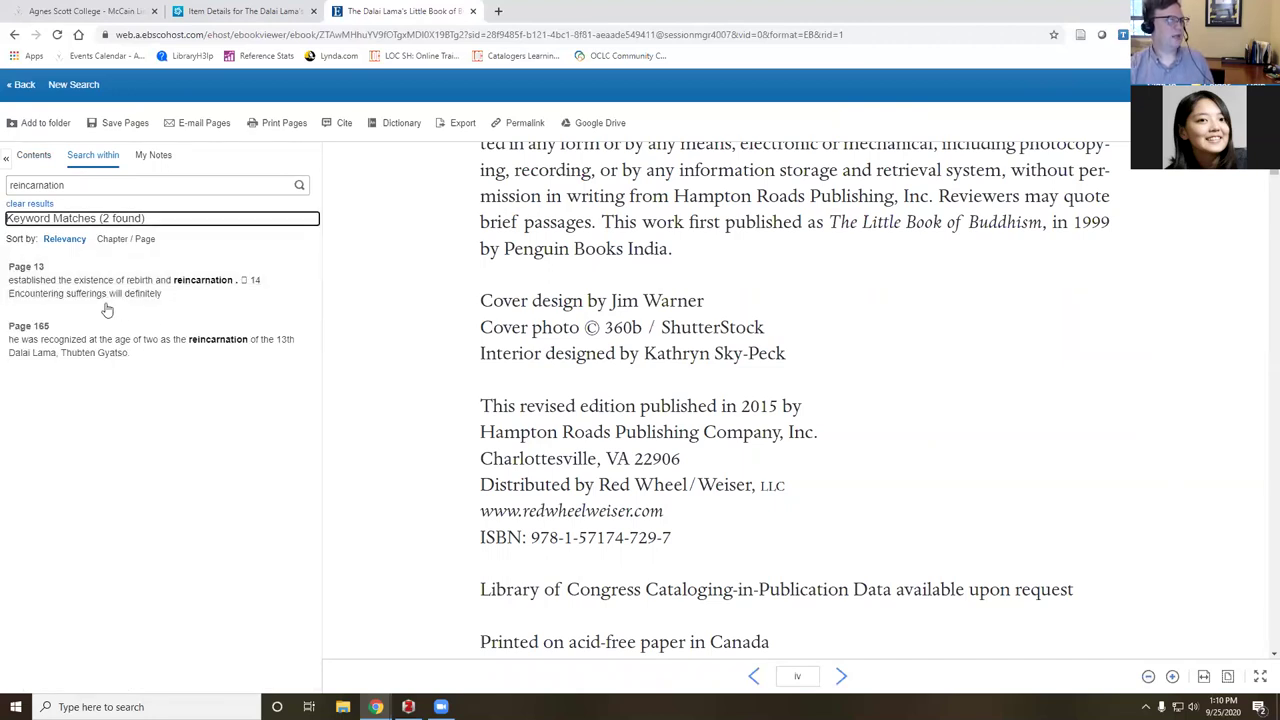
{"action": "left_click", "coordinate": [65, 347]}
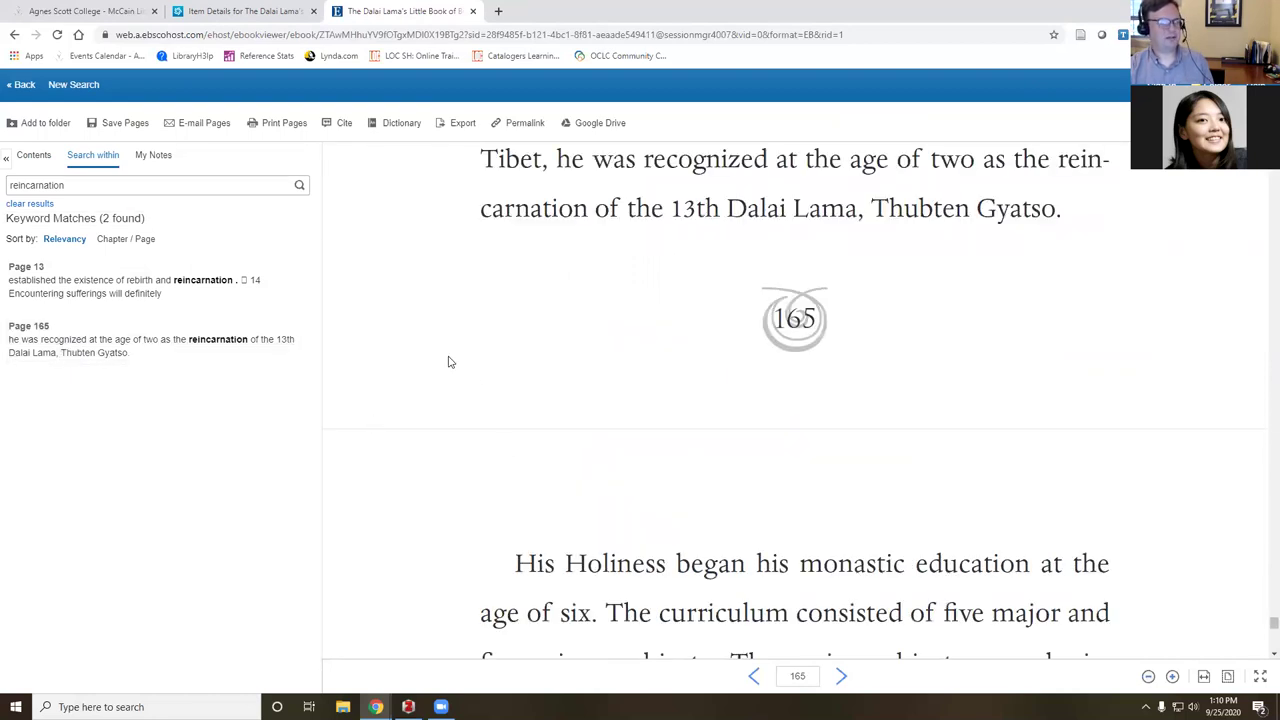
Read the page 165 passage, then close the ebook tab and return to the WorldCat details.
{"action": "scroll", "coordinate": [448, 362], "scroll_direction": "up", "scroll_amount": 2}
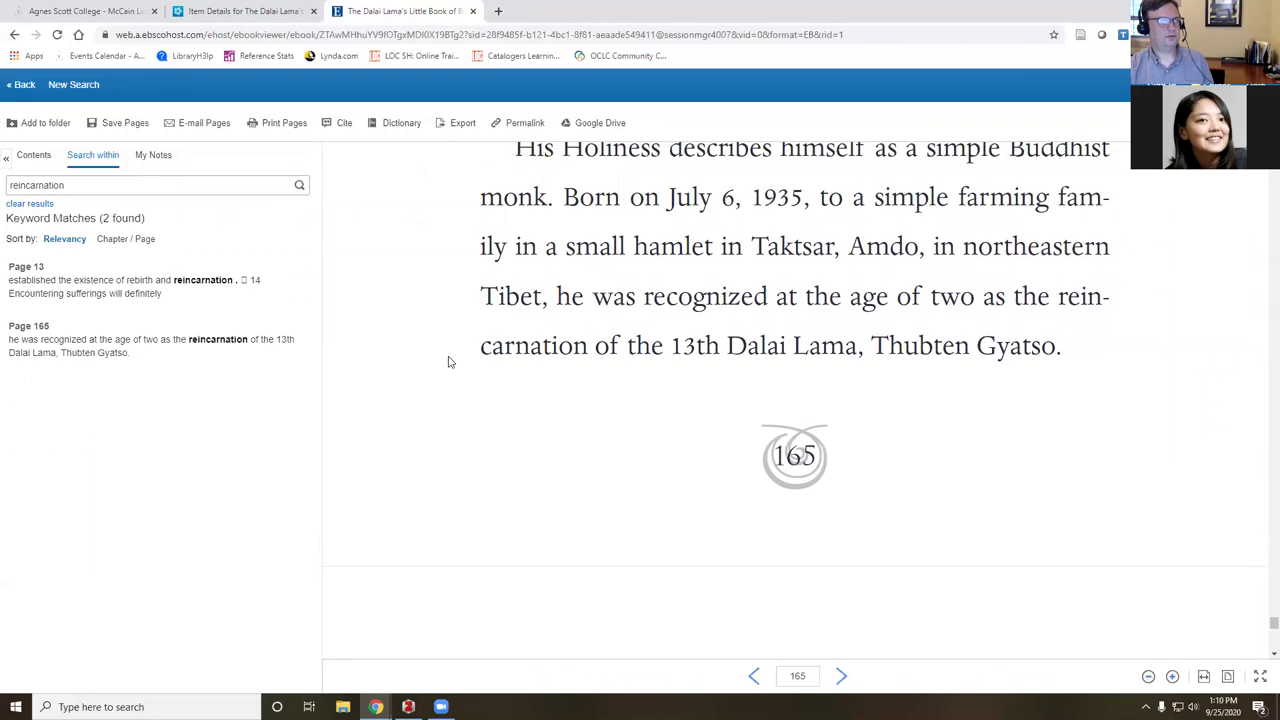
{"action": "scroll", "coordinate": [448, 362], "scroll_direction": "up", "scroll_amount": 1}
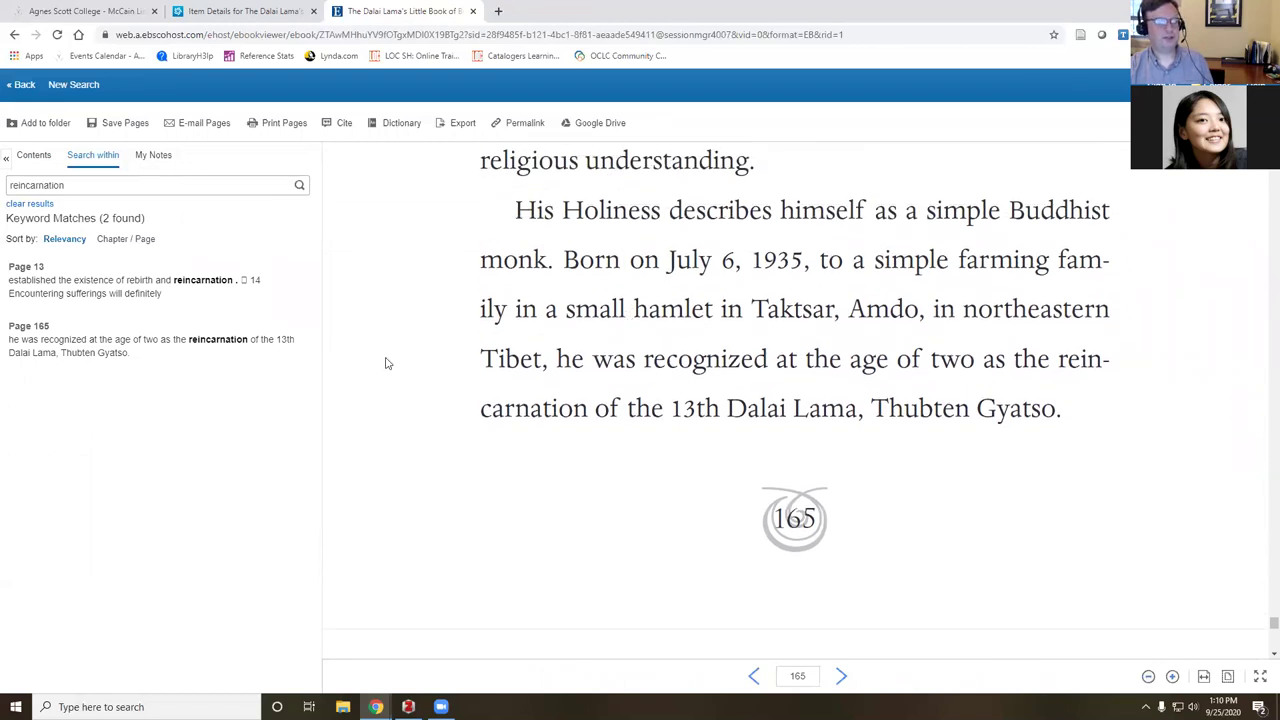
{"action": "scroll", "coordinate": [404, 363], "scroll_direction": "down", "scroll_amount": 2}
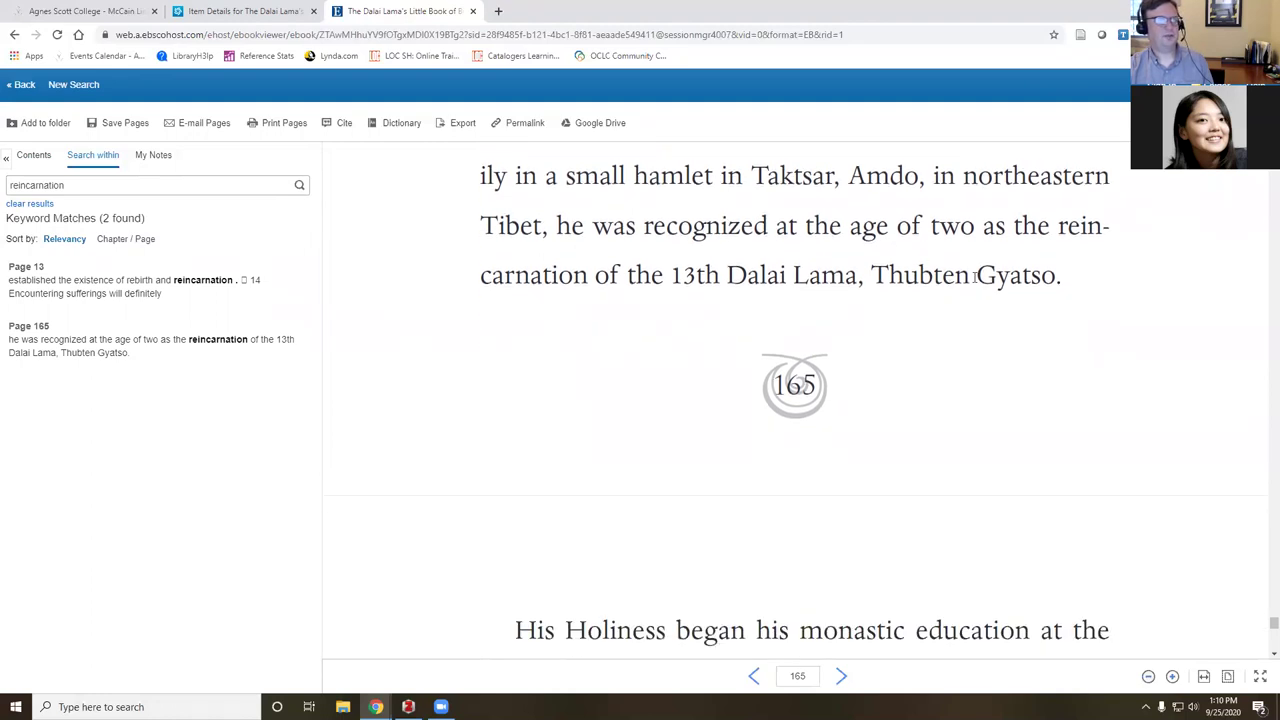
{"action": "scroll", "coordinate": [460, 414], "scroll_direction": "down", "scroll_amount": 3}
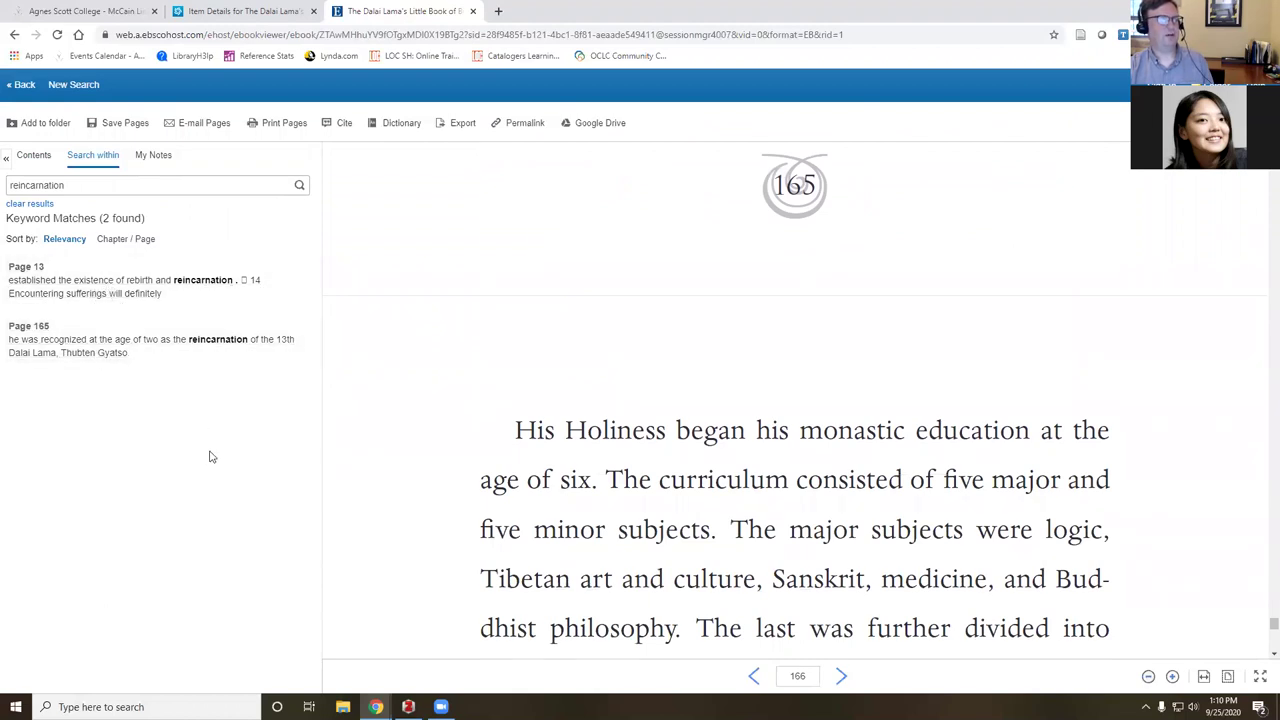
{"action": "left_click", "coordinate": [272, 10]}
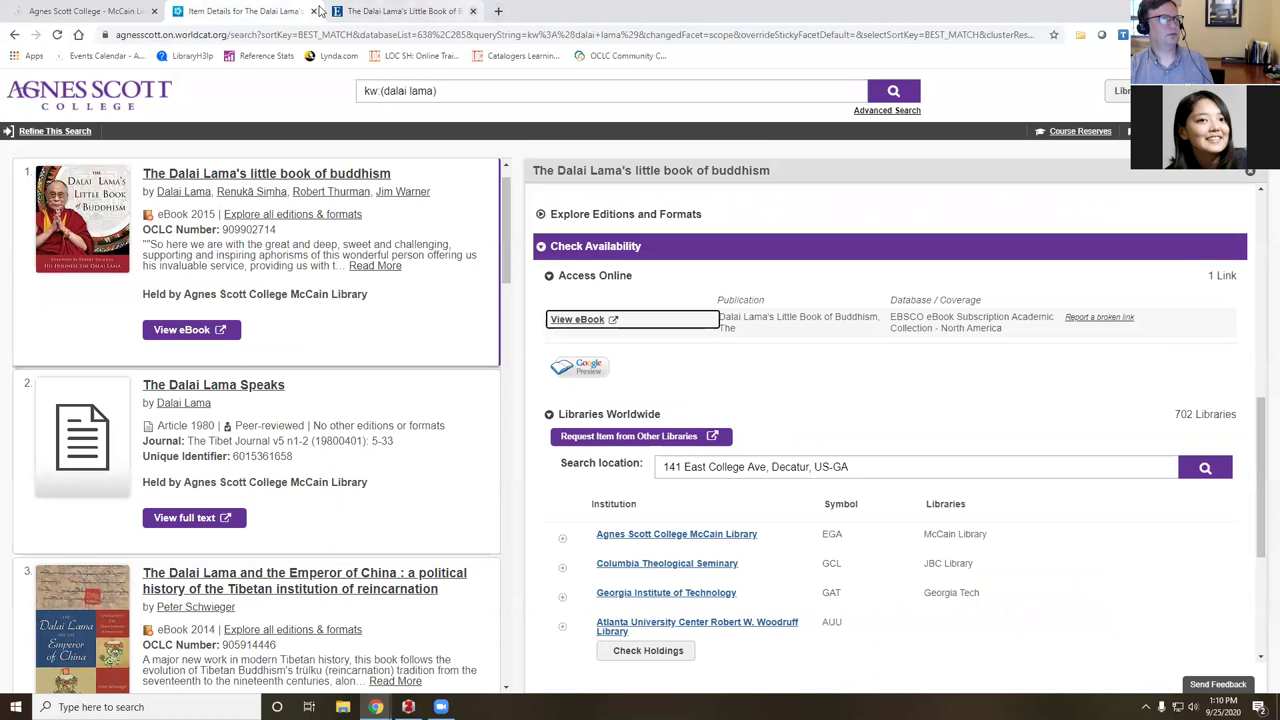
{"action": "left_click", "coordinate": [472, 11]}
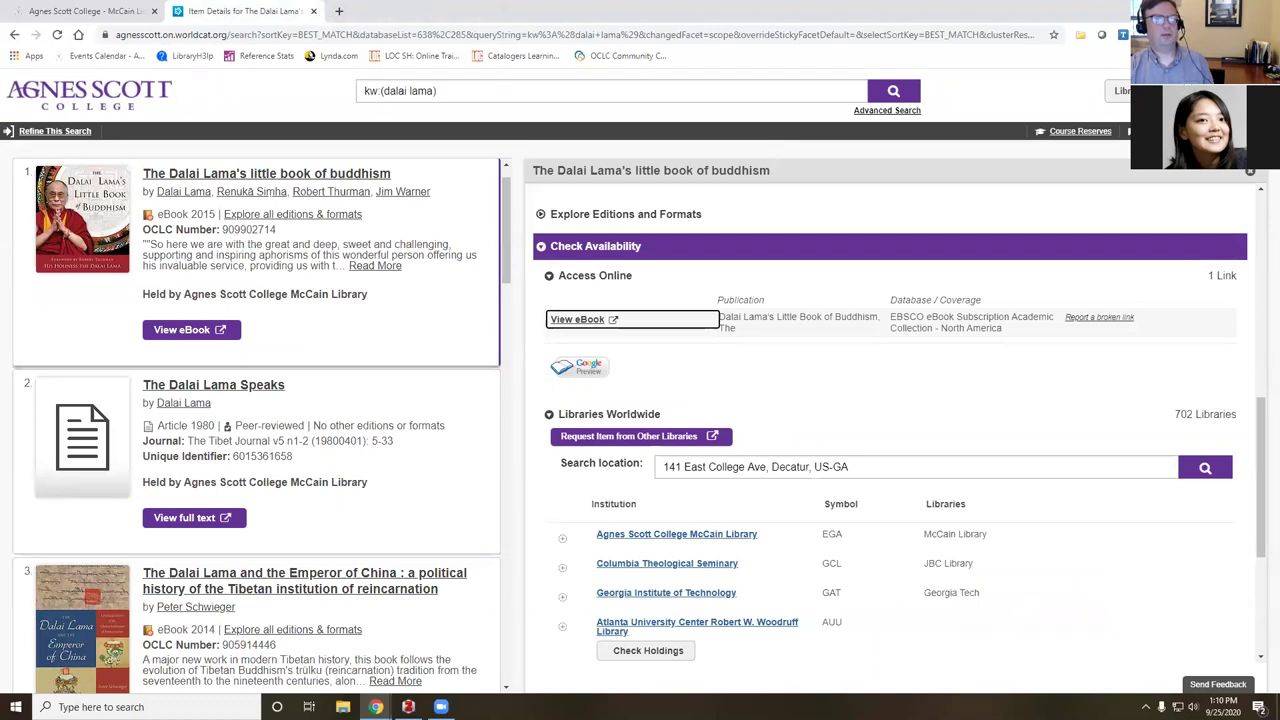
{"action": "left_click", "coordinate": [1250, 177]}
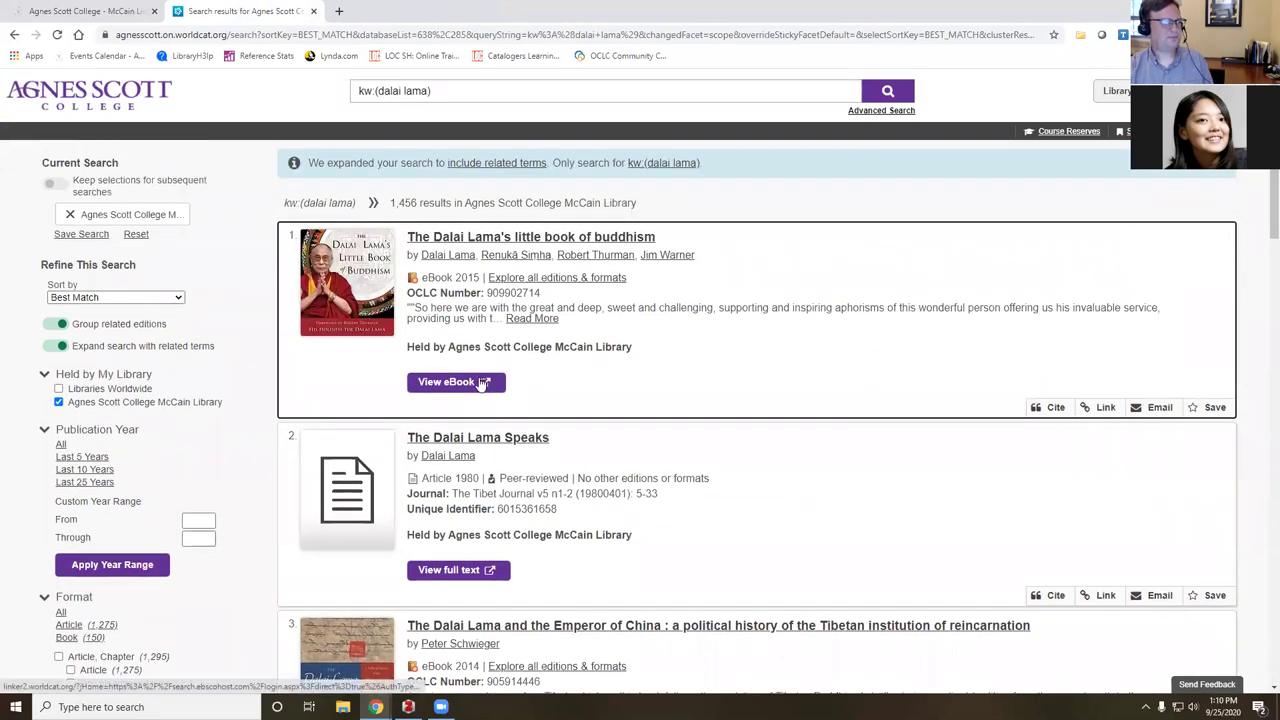
{"action": "scroll", "coordinate": [866, 418], "scroll_direction": "down", "scroll_amount": 1}
{"action": "scroll", "coordinate": [866, 418], "scroll_direction": "down", "scroll_amount": 1}
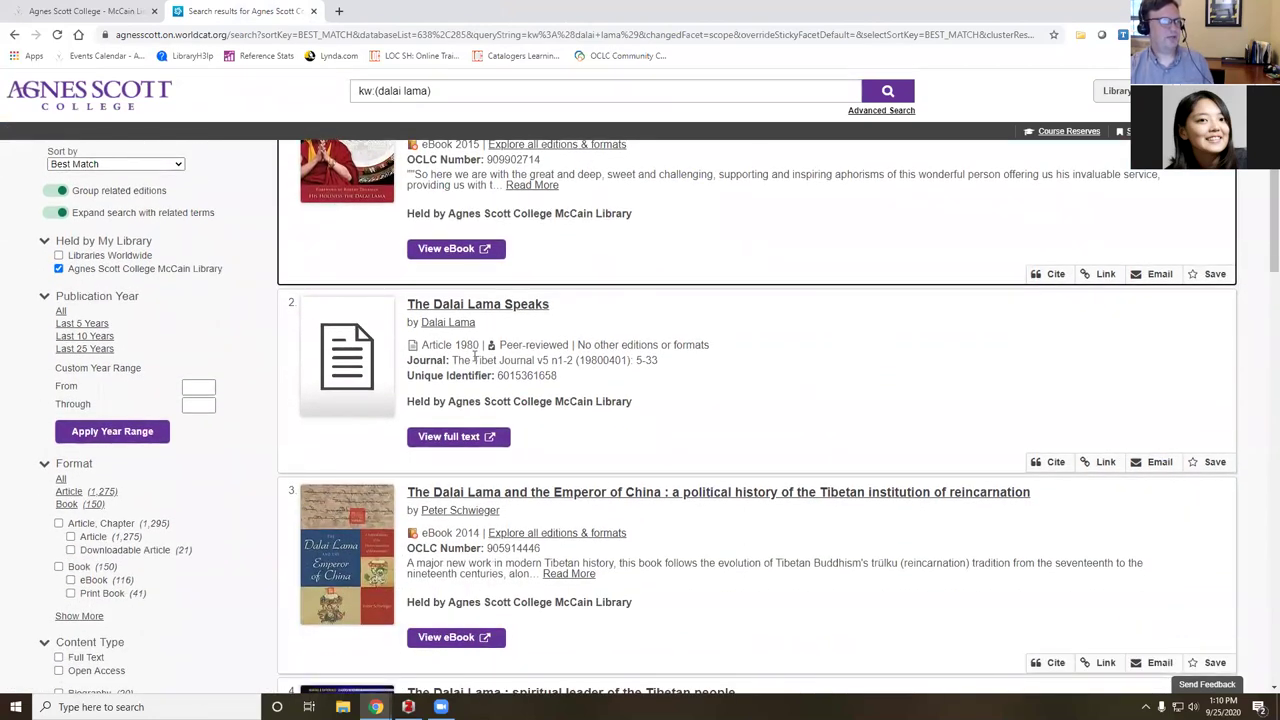
{"action": "triple_click", "coordinate": [657, 362]}
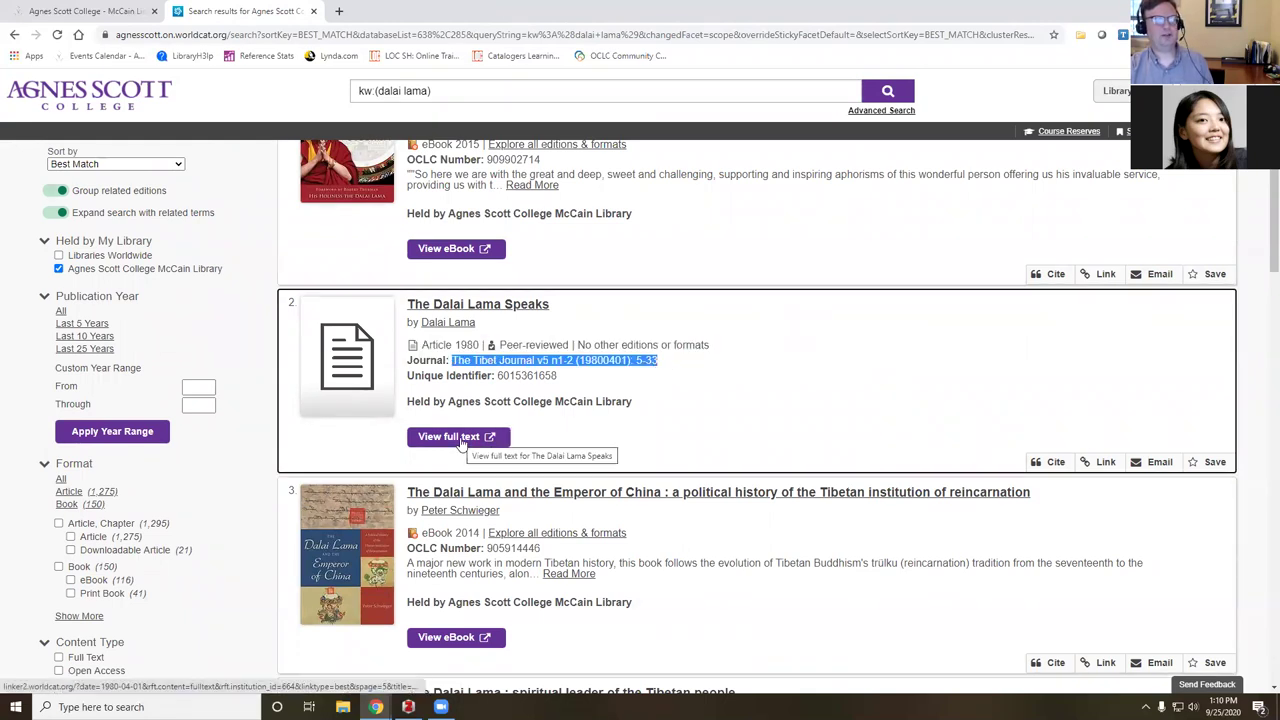
{"action": "left_click", "coordinate": [806, 400]}
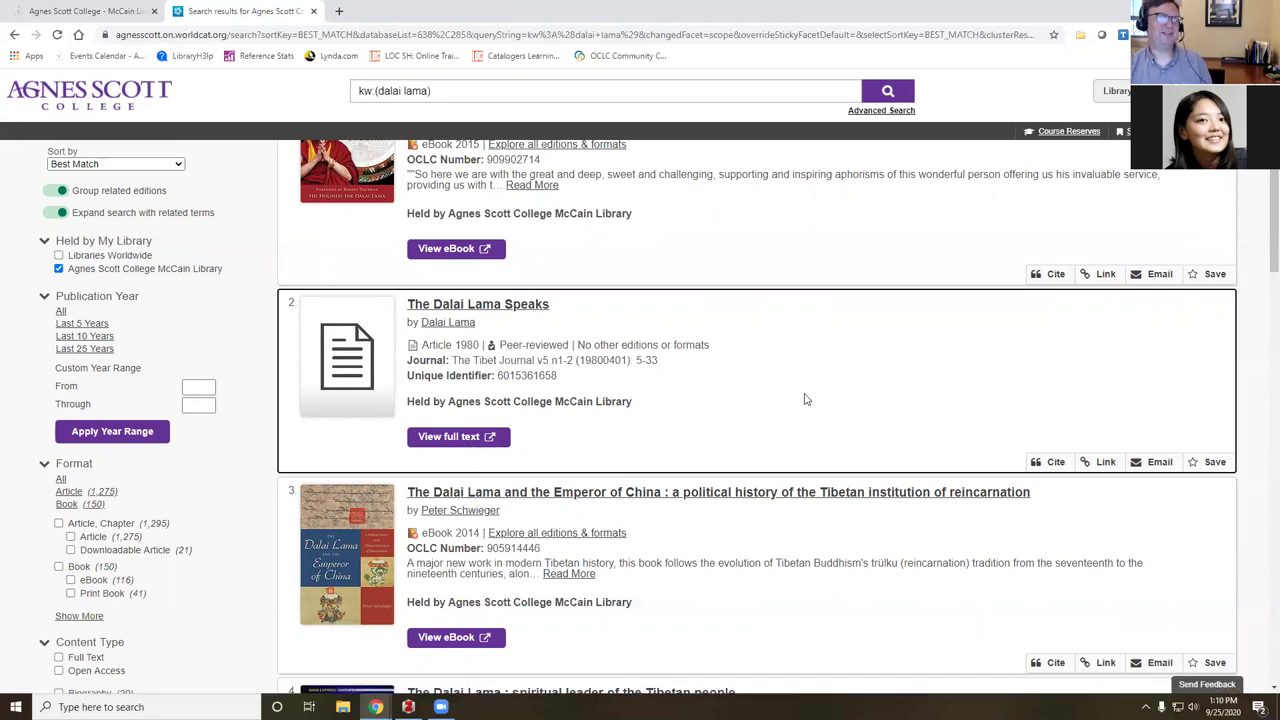
{"action": "scroll", "coordinate": [806, 400], "scroll_direction": "down", "scroll_amount": 1}
{"action": "scroll", "coordinate": [806, 398], "scroll_direction": "down", "scroll_amount": 1}
{"action": "scroll", "coordinate": [797, 414], "scroll_direction": "down", "scroll_amount": 1}
{"action": "scroll", "coordinate": [797, 414], "scroll_direction": "down", "scroll_amount": 8}
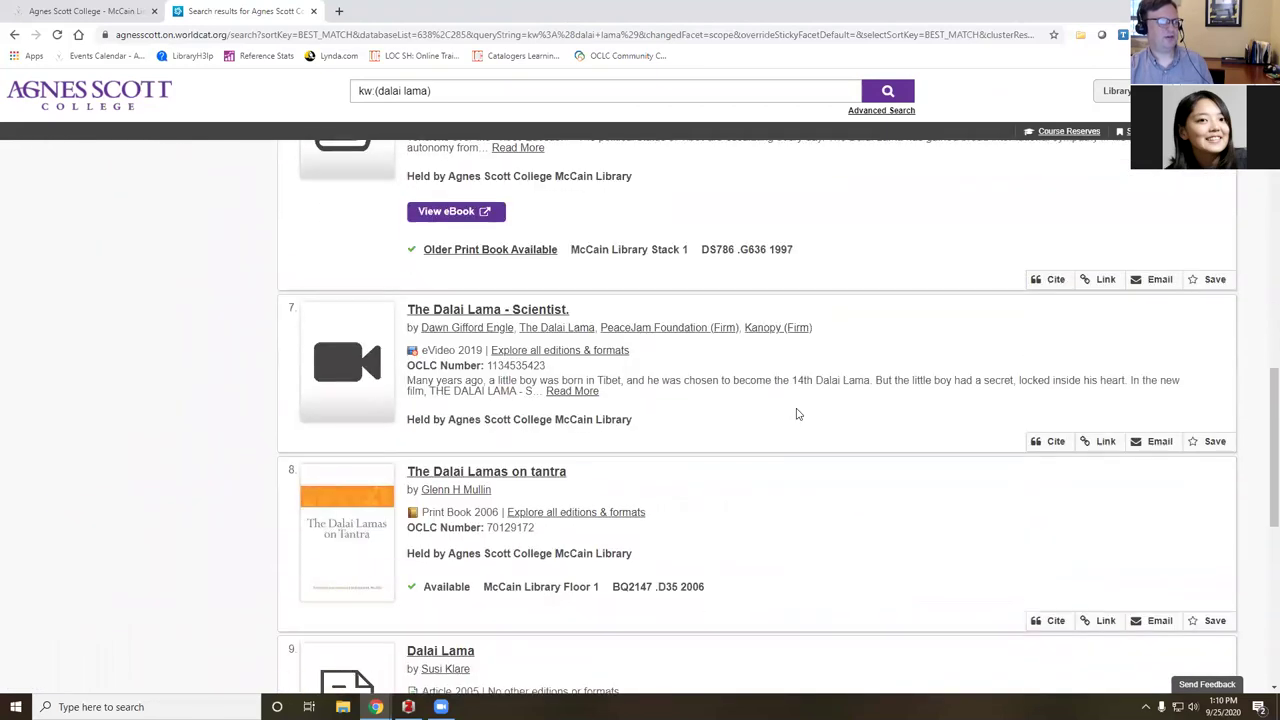
{"action": "scroll", "coordinate": [797, 414], "scroll_direction": "down", "scroll_amount": 1}
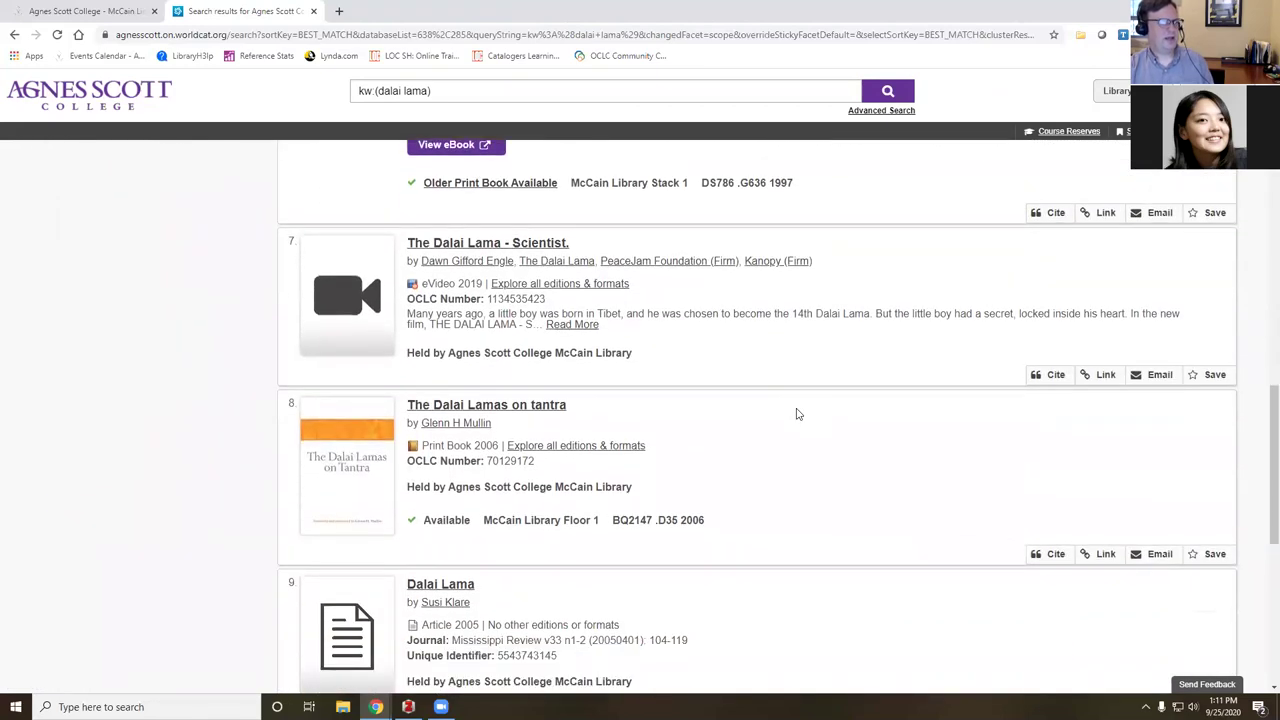
{"action": "scroll", "coordinate": [797, 414], "scroll_direction": "down", "scroll_amount": 1}
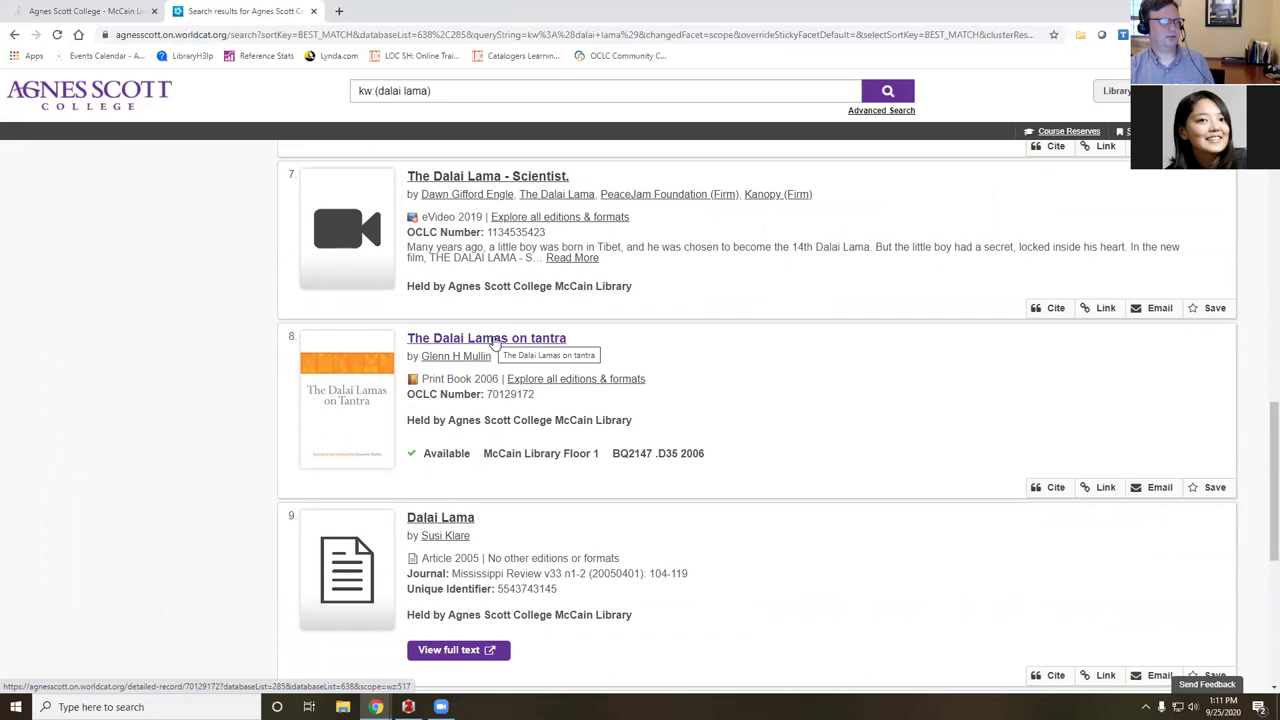
Open The Dalai Lamas on tantra, expand its description, and select its contents note and call number BQ2147 .D35 2006.
{"action": "left_click", "coordinate": [493, 340]}
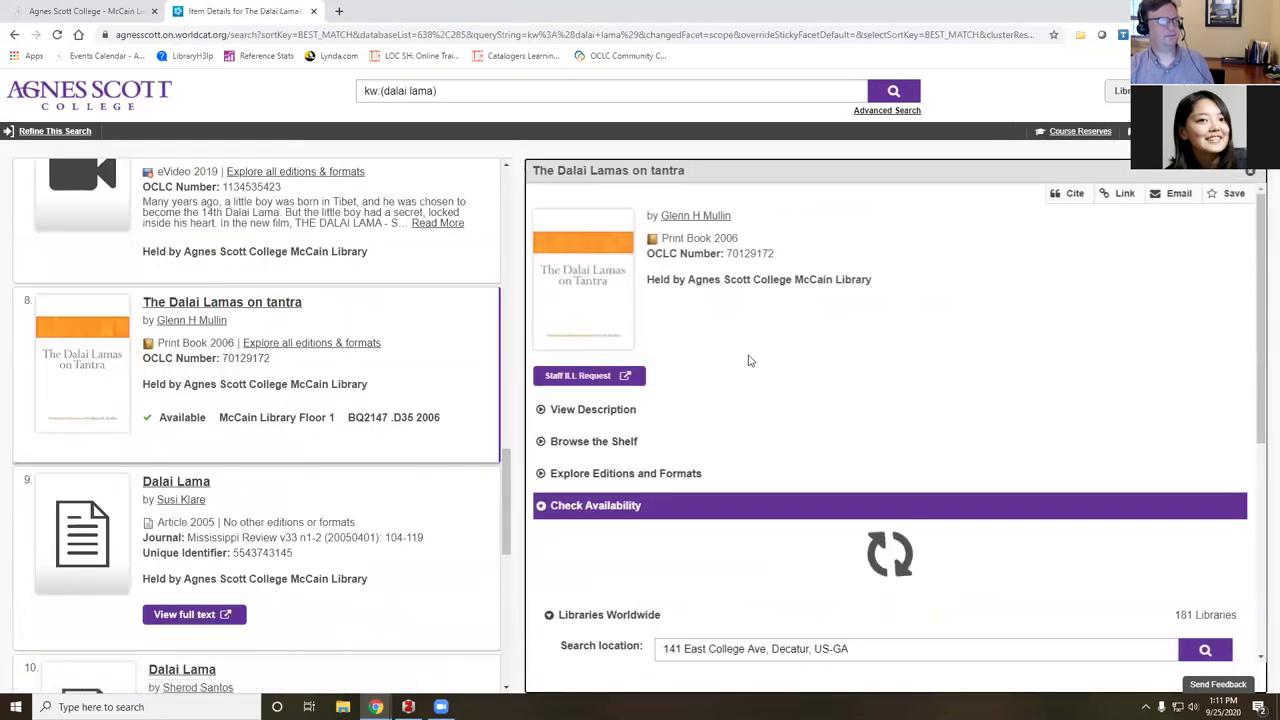
{"action": "left_click", "coordinate": [545, 352]}
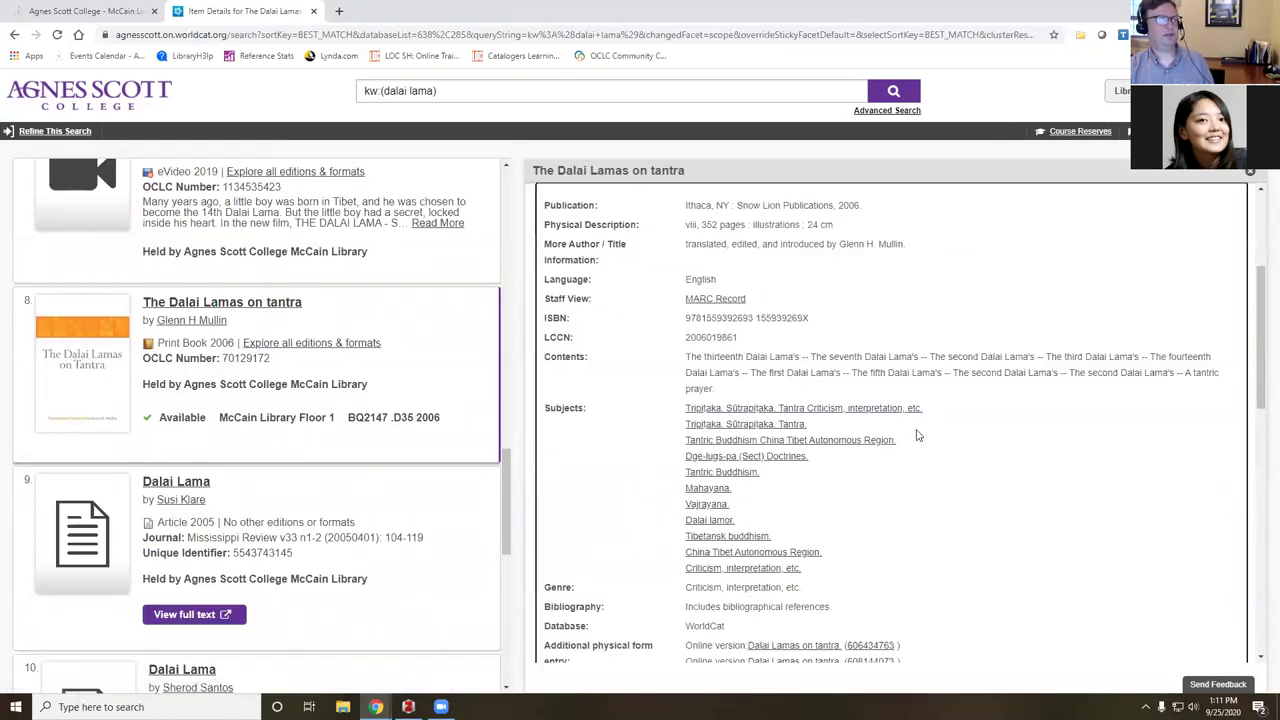
{"action": "scroll", "coordinate": [918, 435], "scroll_direction": "down", "scroll_amount": 1}
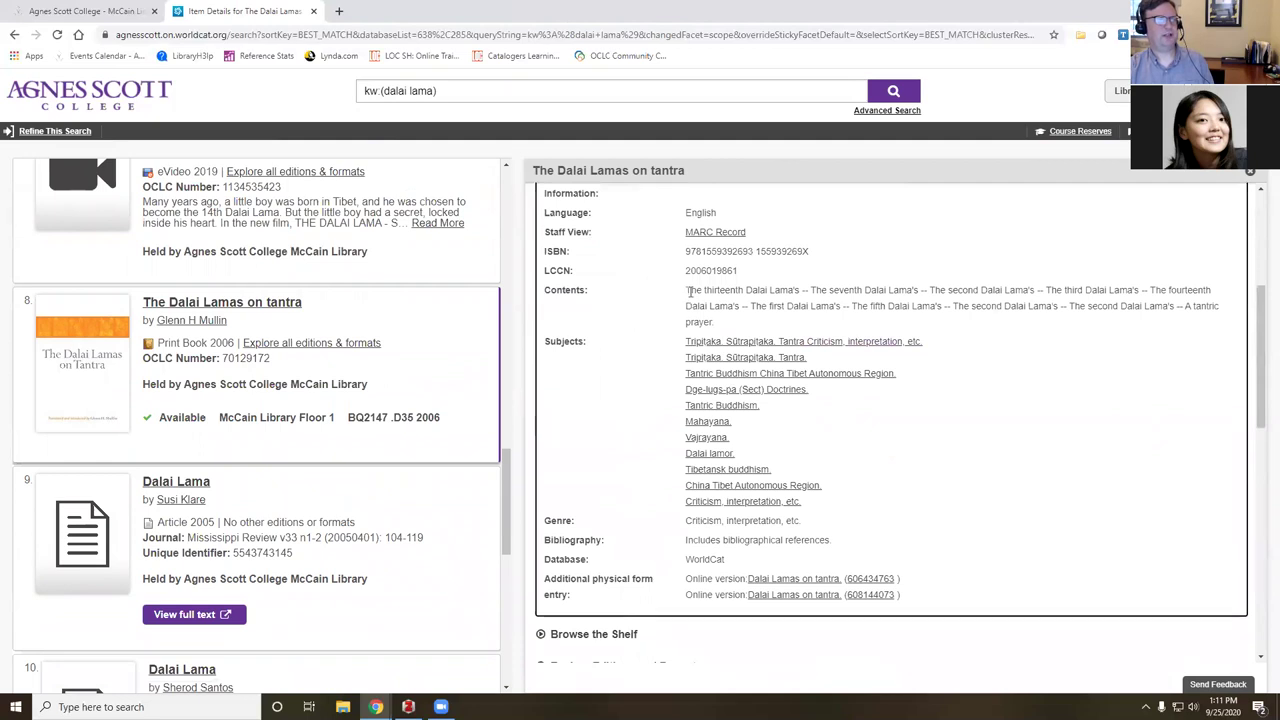
{"action": "left_click_drag", "start_coordinate": [687, 290], "coordinate": [731, 321]}
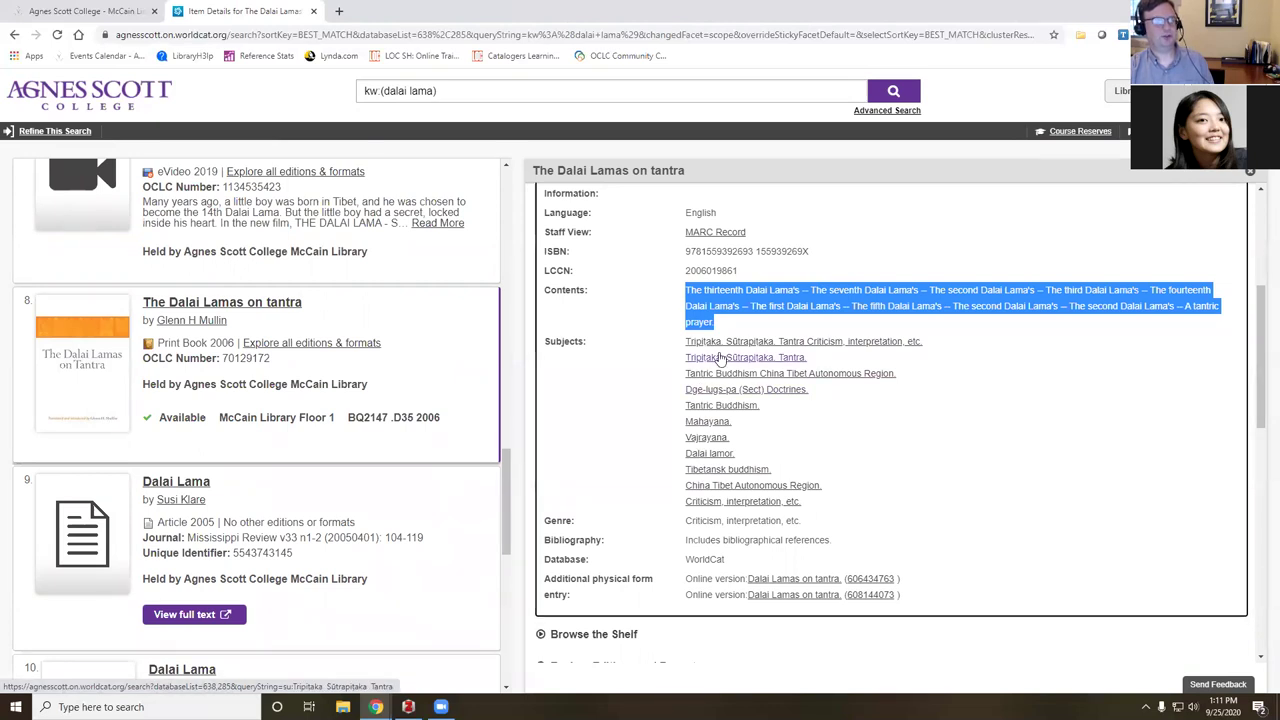
{"action": "scroll", "coordinate": [1006, 502], "scroll_direction": "down", "scroll_amount": 1}
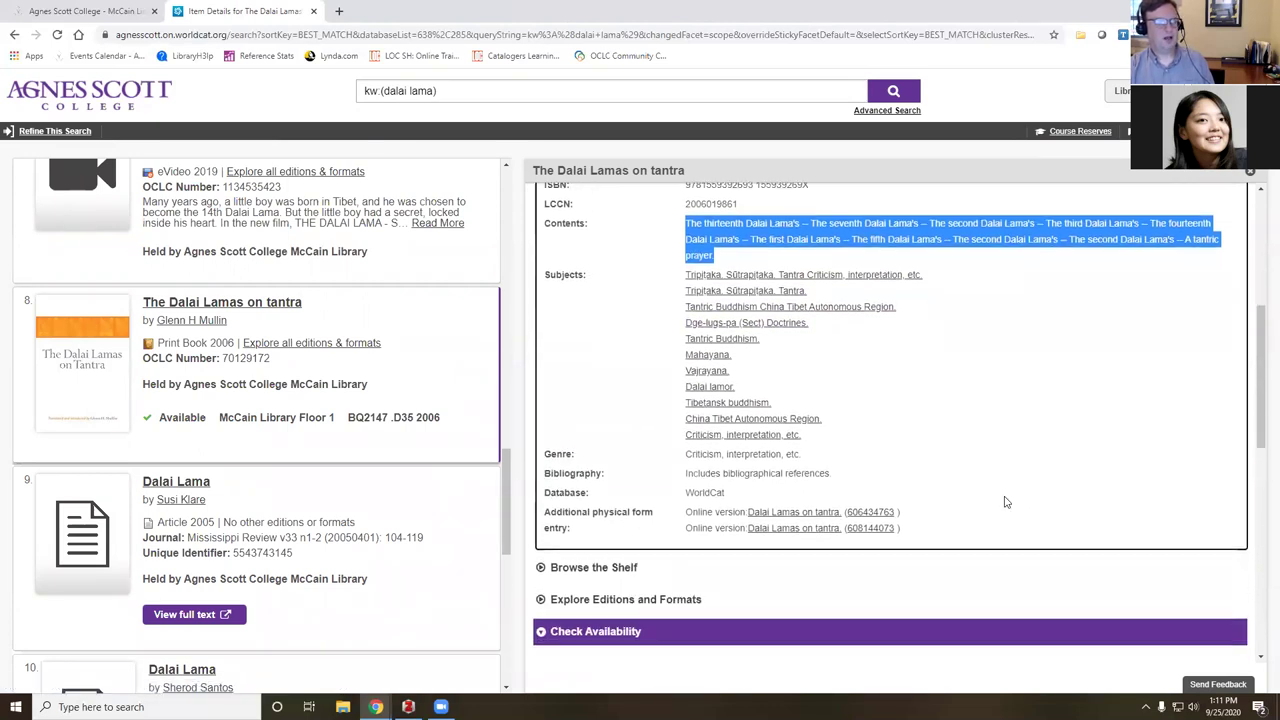
{"action": "scroll", "coordinate": [1006, 502], "scroll_direction": "down", "scroll_amount": 6}
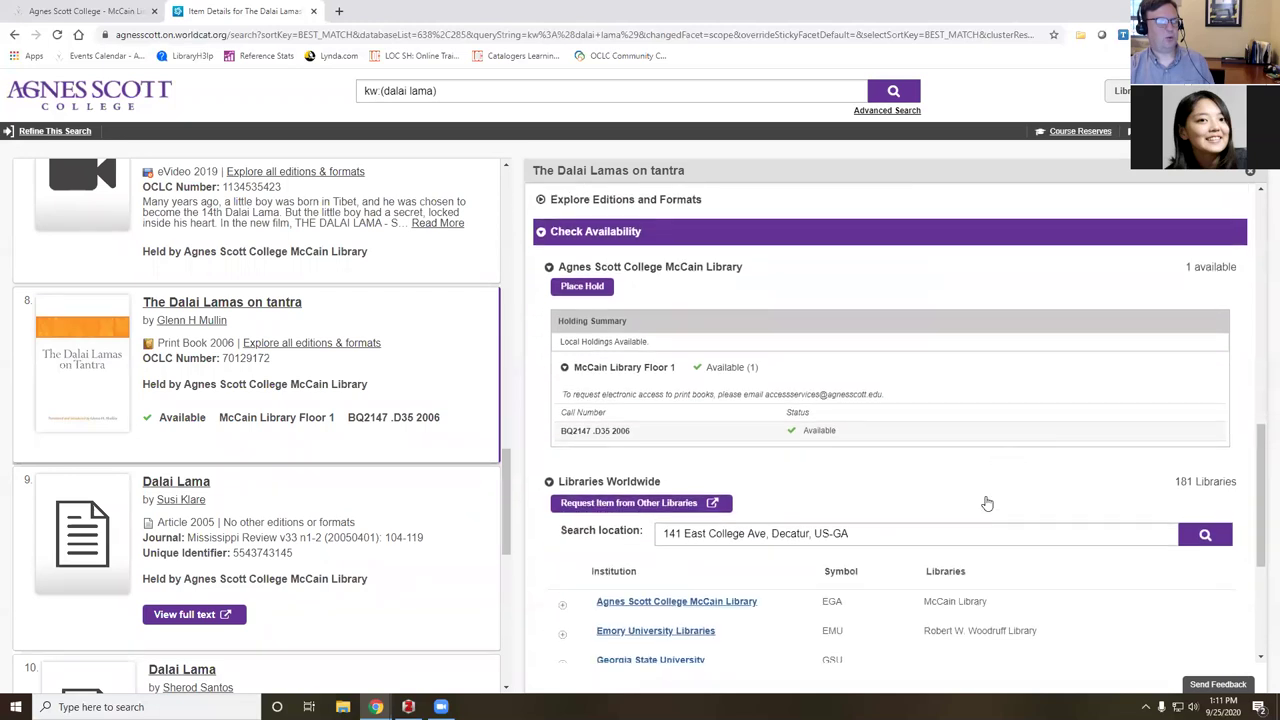
{"action": "left_click_drag", "start_coordinate": [561, 430], "coordinate": [631, 432]}
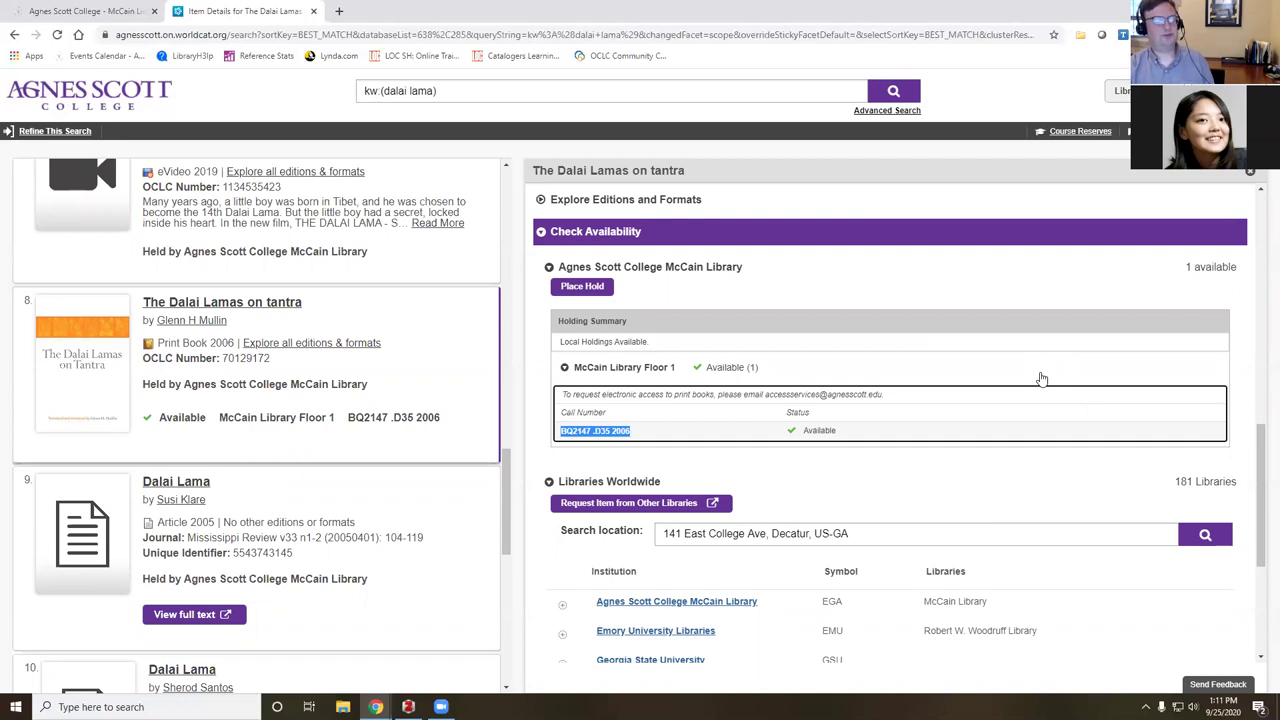
{"action": "left_click", "coordinate": [583, 287]}
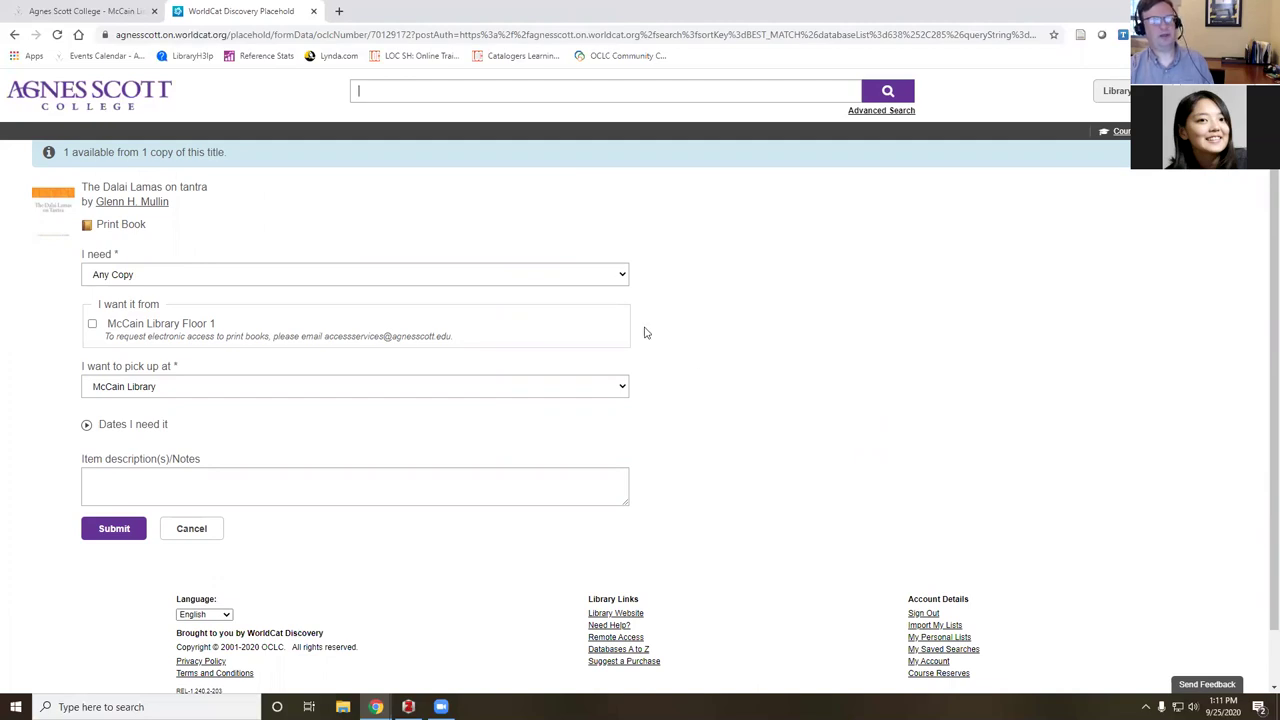
{"action": "left_click", "coordinate": [16, 36]}
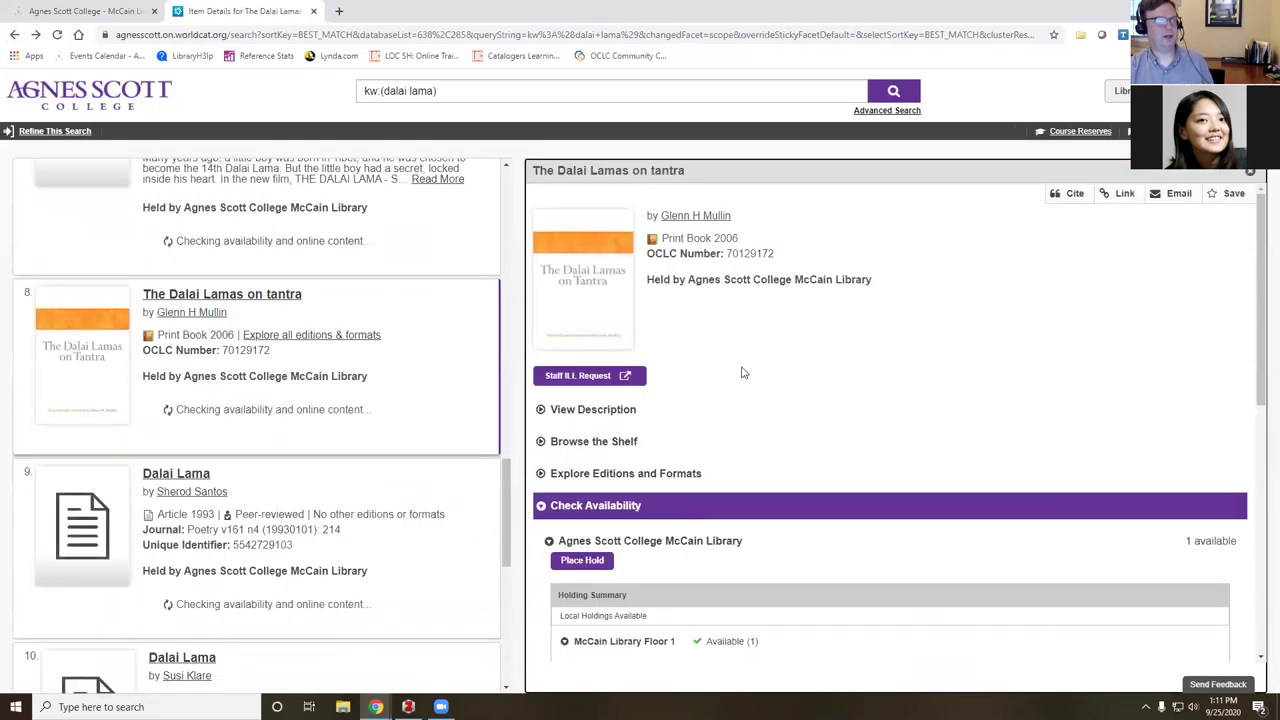
Expand The Dalai Lamas on tantra description and copy its first Contents entry.
{"action": "scroll", "coordinate": [794, 364], "scroll_direction": "down", "scroll_amount": 1}
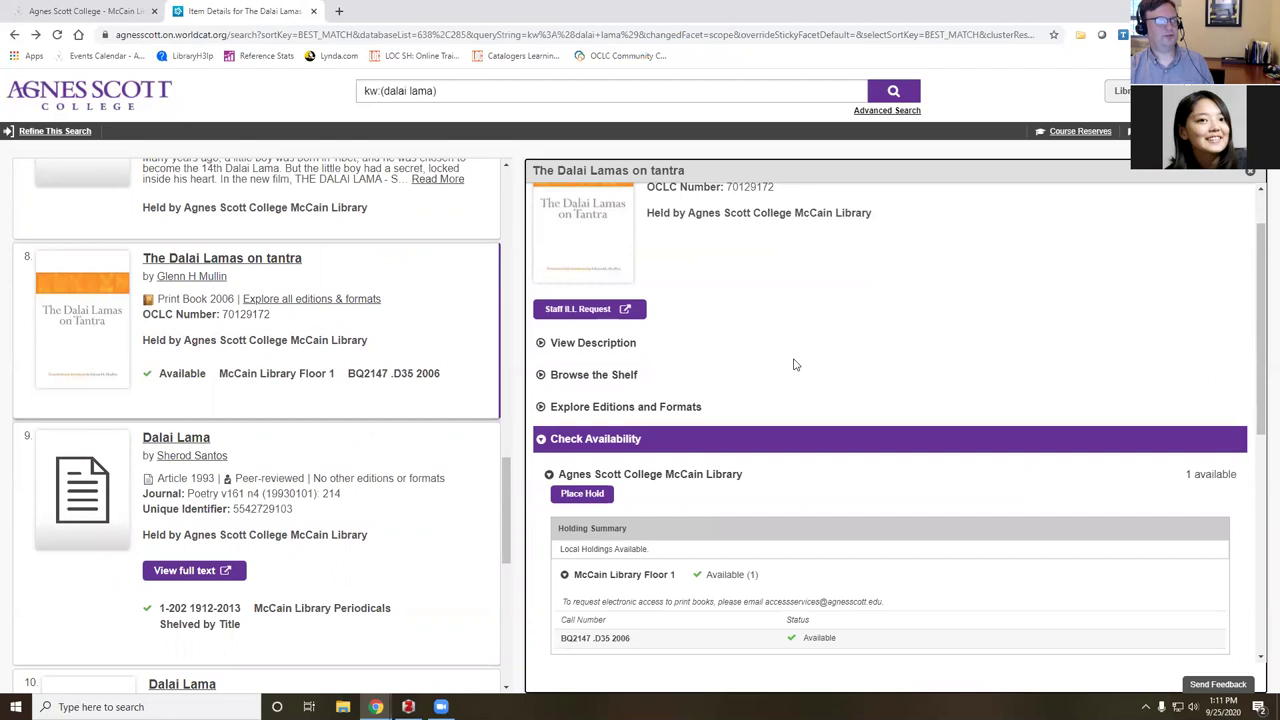
{"action": "scroll", "coordinate": [794, 364], "scroll_direction": "down", "scroll_amount": 1}
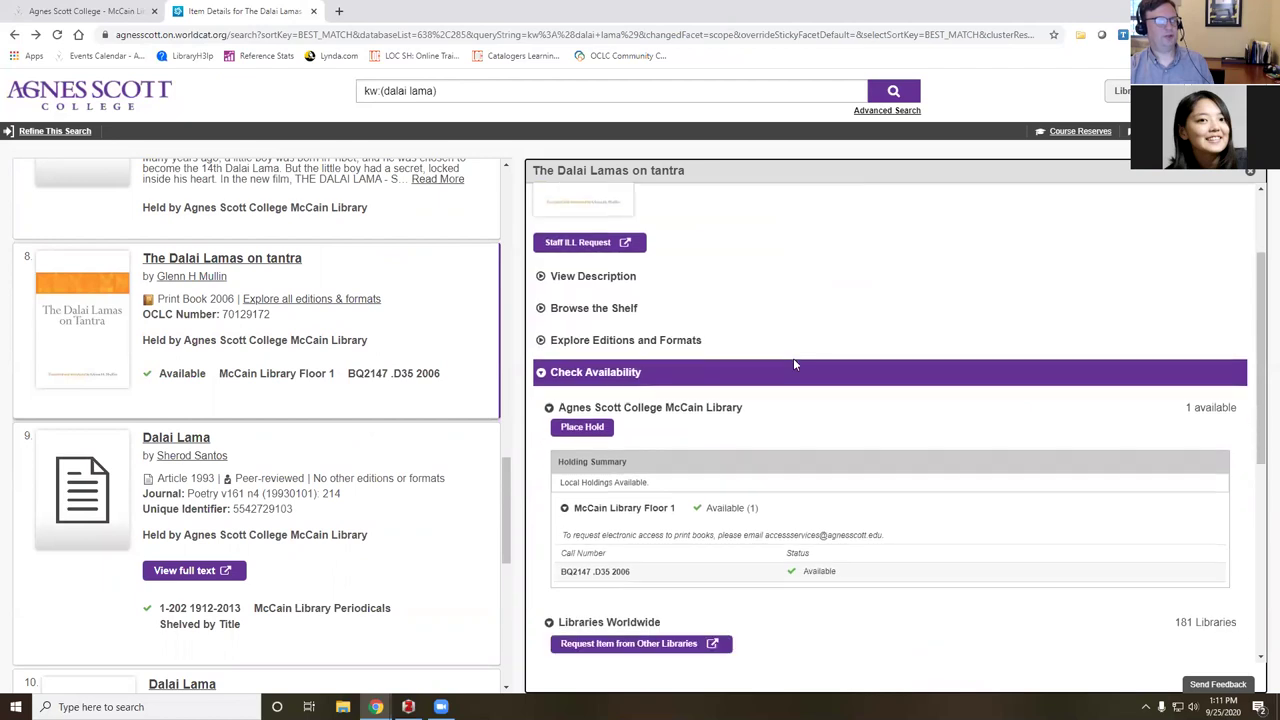
{"action": "left_click", "coordinate": [540, 278]}
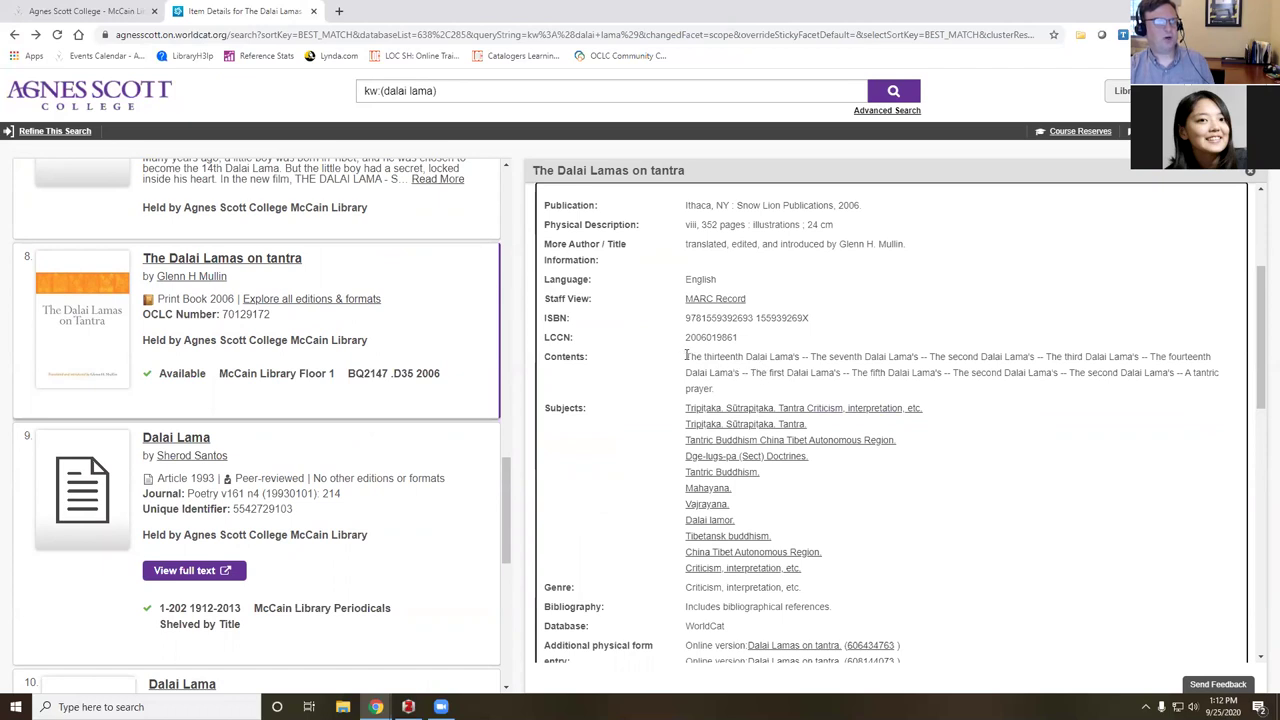
{"action": "left_click_drag", "start_coordinate": [686, 356], "coordinate": [801, 357]}
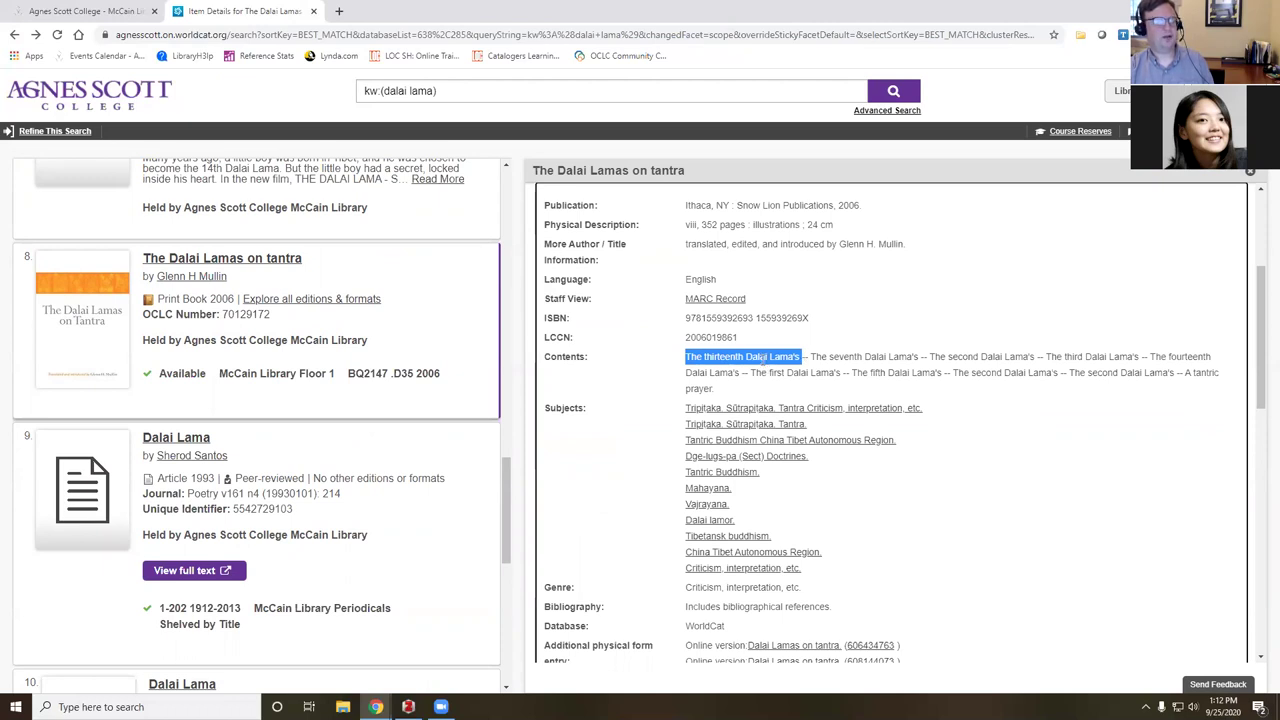
{"action": "right_click", "coordinate": [765, 357]}
{"action": "left_click", "coordinate": [800, 372]}
Scroll to Check Availability and select the access-services email address in the holdings note.
{"action": "scroll", "coordinate": [963, 440], "scroll_direction": "down", "scroll_amount": 1}
{"action": "scroll", "coordinate": [963, 440], "scroll_direction": "down", "scroll_amount": 3}
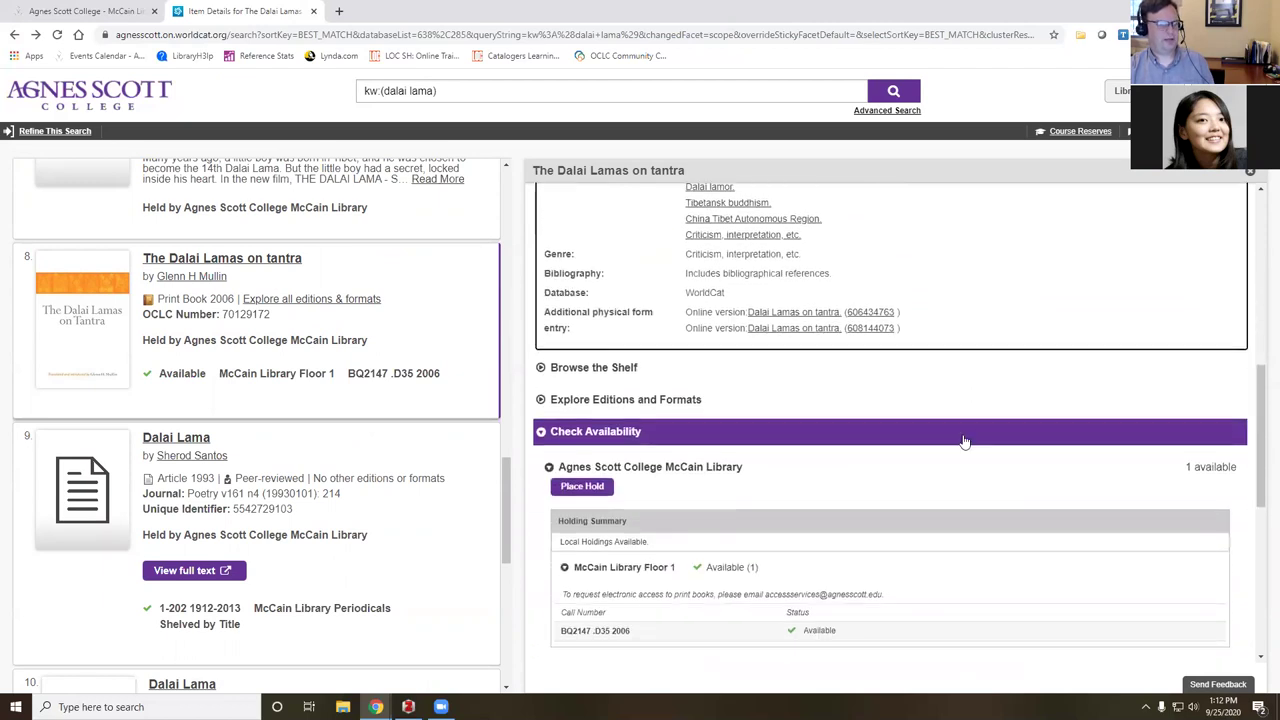
{"action": "scroll", "coordinate": [963, 441], "scroll_direction": "down", "scroll_amount": 2}
{"action": "scroll", "coordinate": [964, 441], "scroll_direction": "down", "scroll_amount": 1}
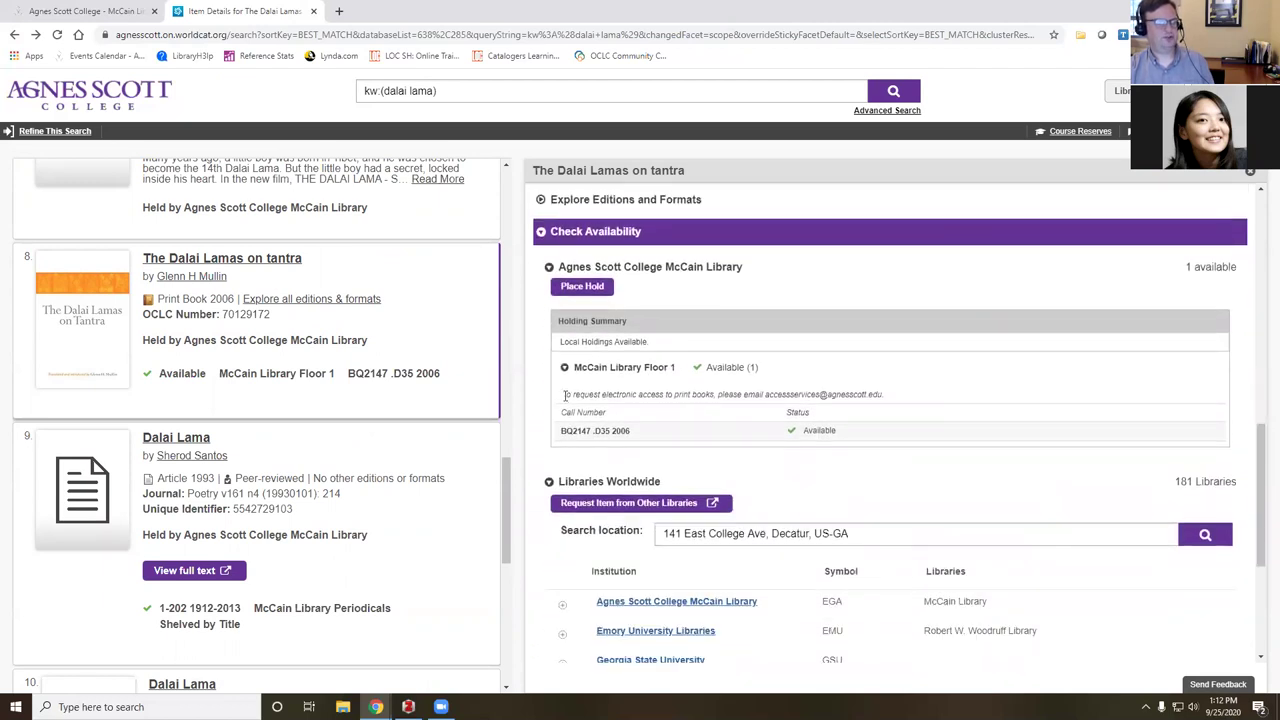
{"action": "left_click_drag", "start_coordinate": [562, 395], "coordinate": [904, 398]}
{"action": "left_click", "coordinate": [764, 394]}
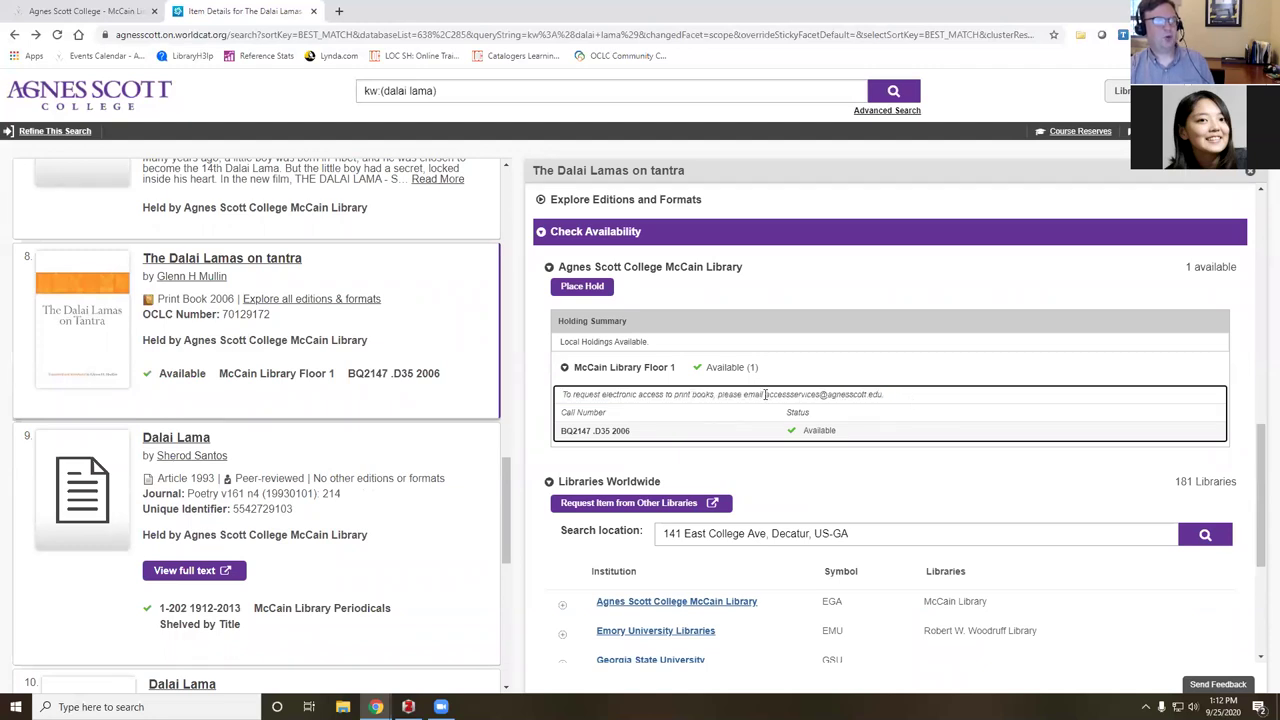
{"action": "left_click_drag", "start_coordinate": [764, 394], "coordinate": [886, 396]}
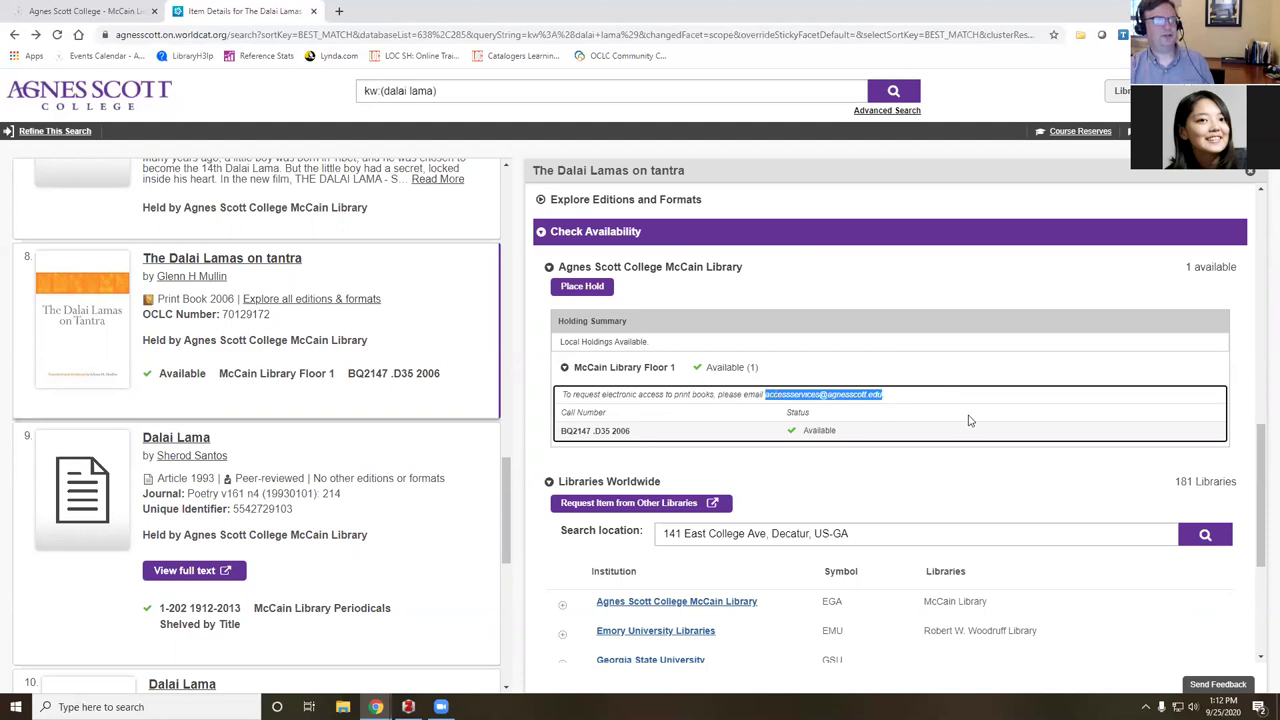
Scroll back up to the record header and highlight the title of The Dalai Lamas on tantra.
{"action": "scroll", "coordinate": [968, 421], "scroll_direction": "up", "scroll_amount": 10}
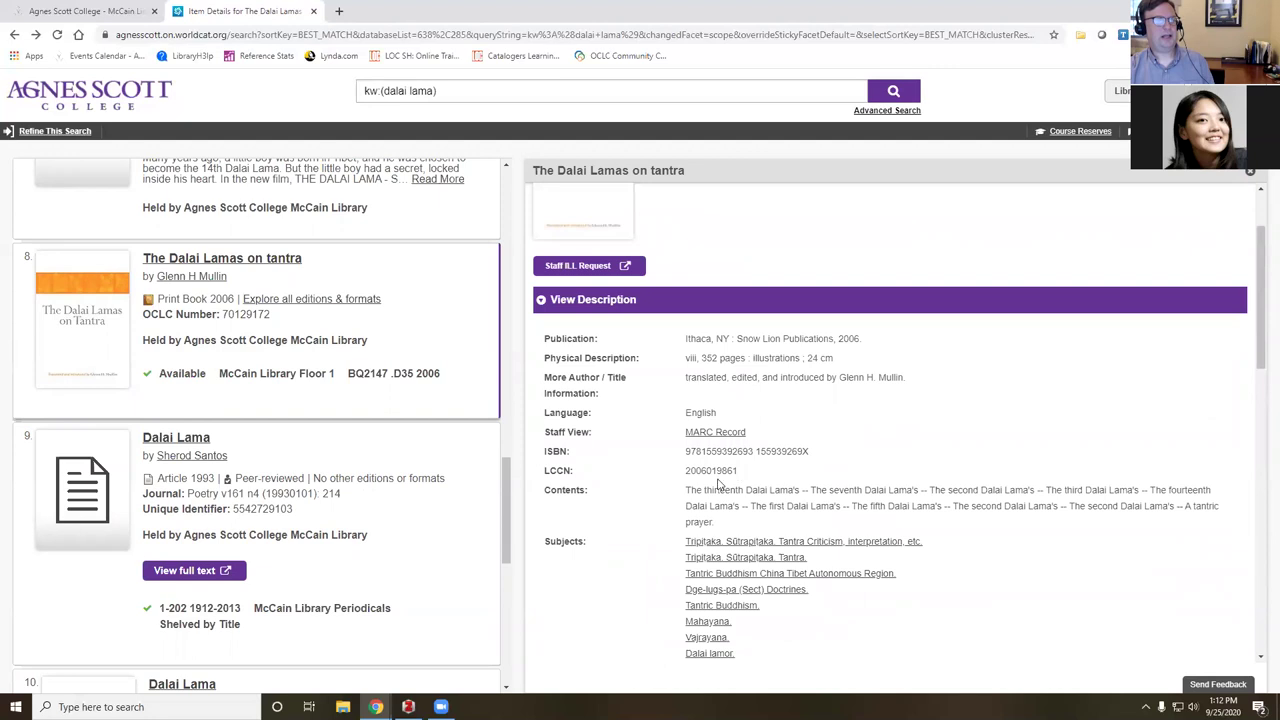
{"action": "left_click_drag", "start_coordinate": [686, 490], "coordinate": [806, 492]}
{"action": "scroll", "coordinate": [859, 445], "scroll_direction": "up", "scroll_amount": 1}
{"action": "left_click_drag", "start_coordinate": [533, 171], "coordinate": [710, 183]}
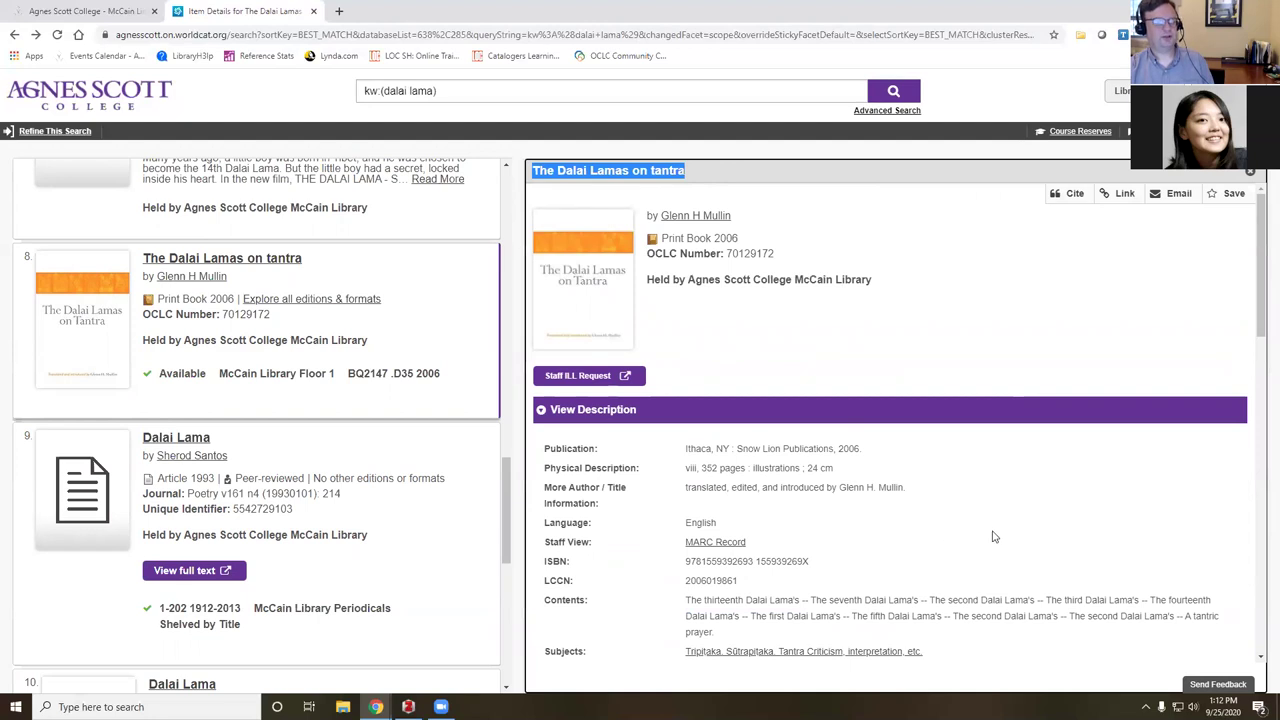
Highlight the entire Contents listing and look over the full description and subjects.
{"action": "scroll", "coordinate": [991, 537], "scroll_direction": "down", "scroll_amount": 1}
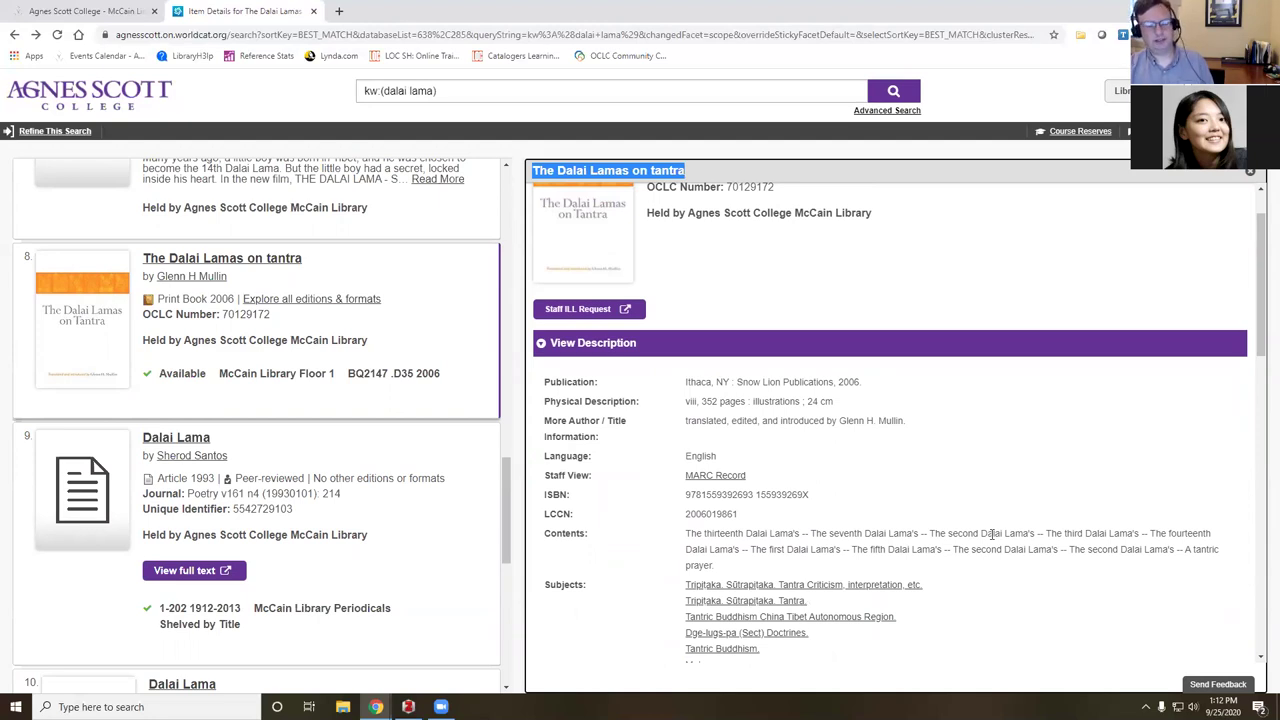
{"action": "scroll", "coordinate": [764, 480], "scroll_direction": "down", "scroll_amount": 1}
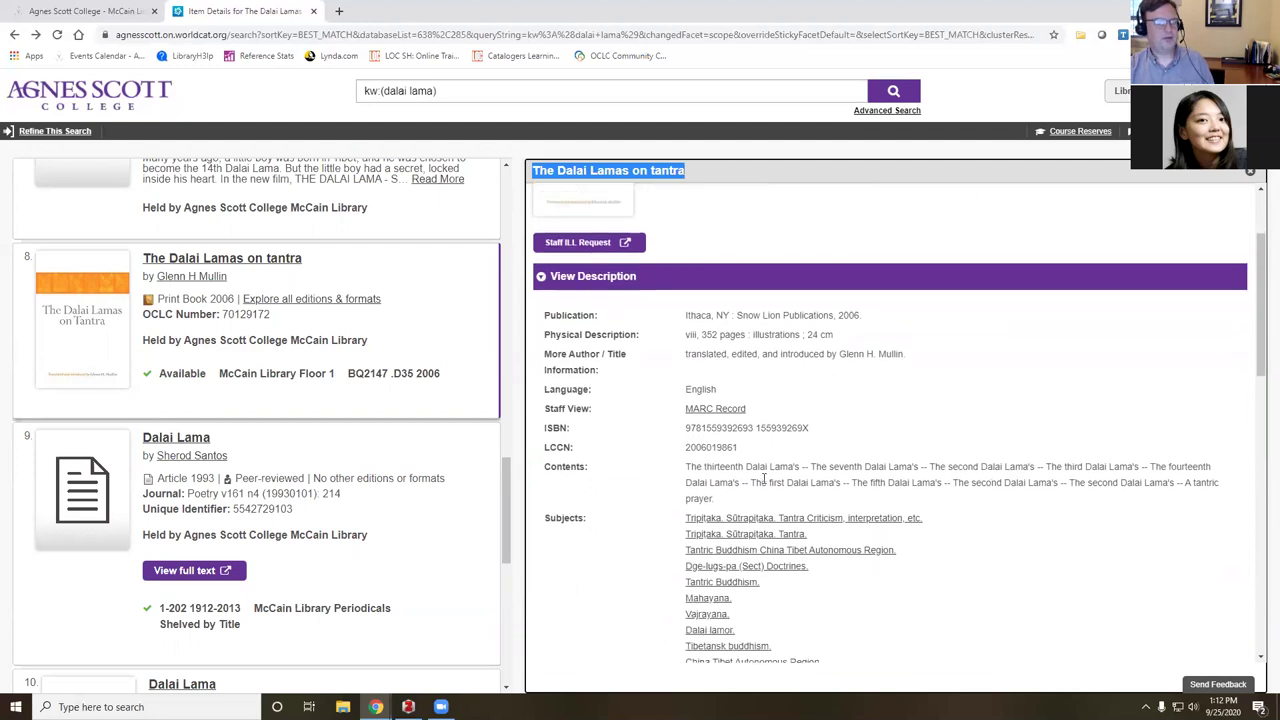
{"action": "left_click_drag", "start_coordinate": [687, 466], "coordinate": [726, 497]}
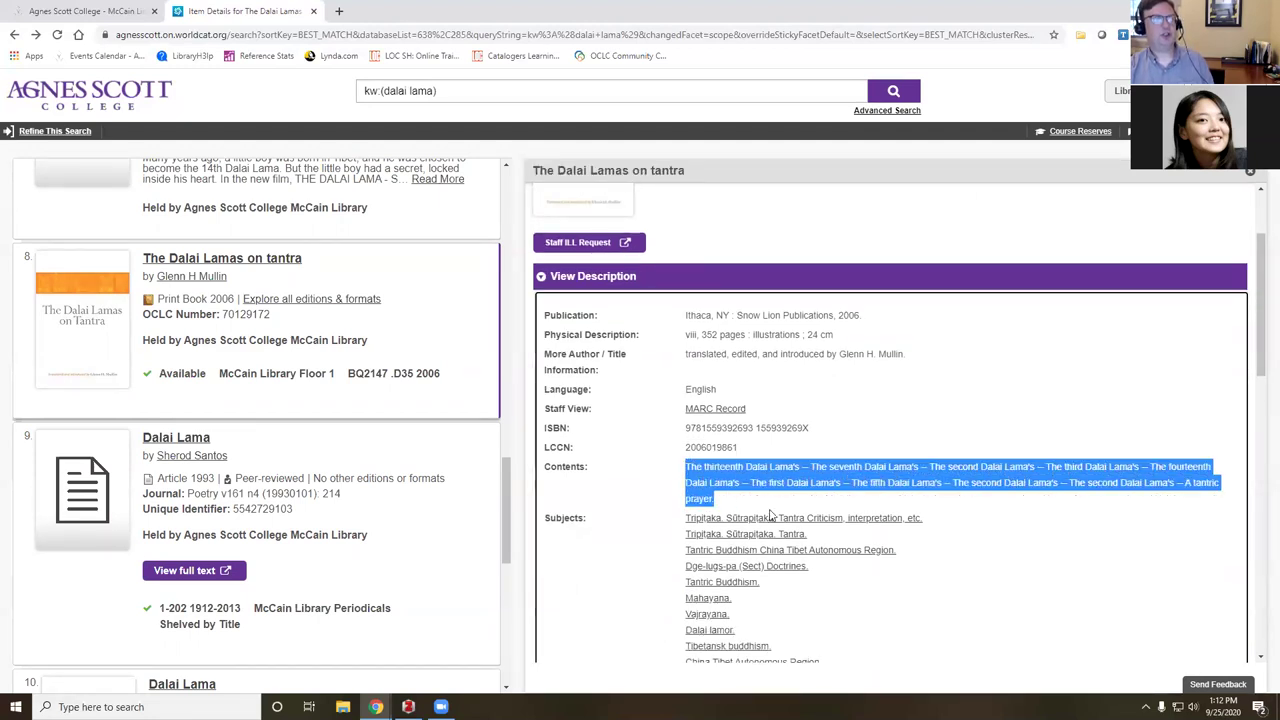
{"action": "scroll", "coordinate": [1071, 594], "scroll_direction": "down", "scroll_amount": 1}
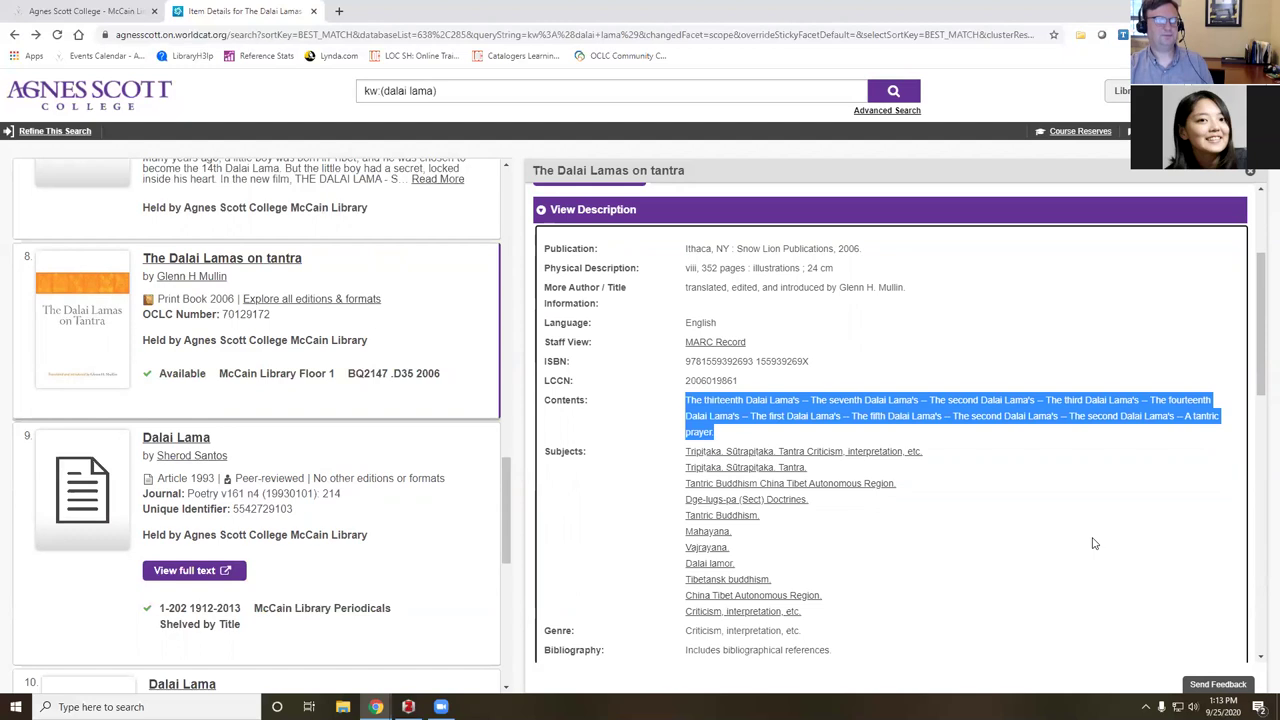
{"action": "scroll", "coordinate": [1095, 542], "scroll_direction": "down", "scroll_amount": 1}
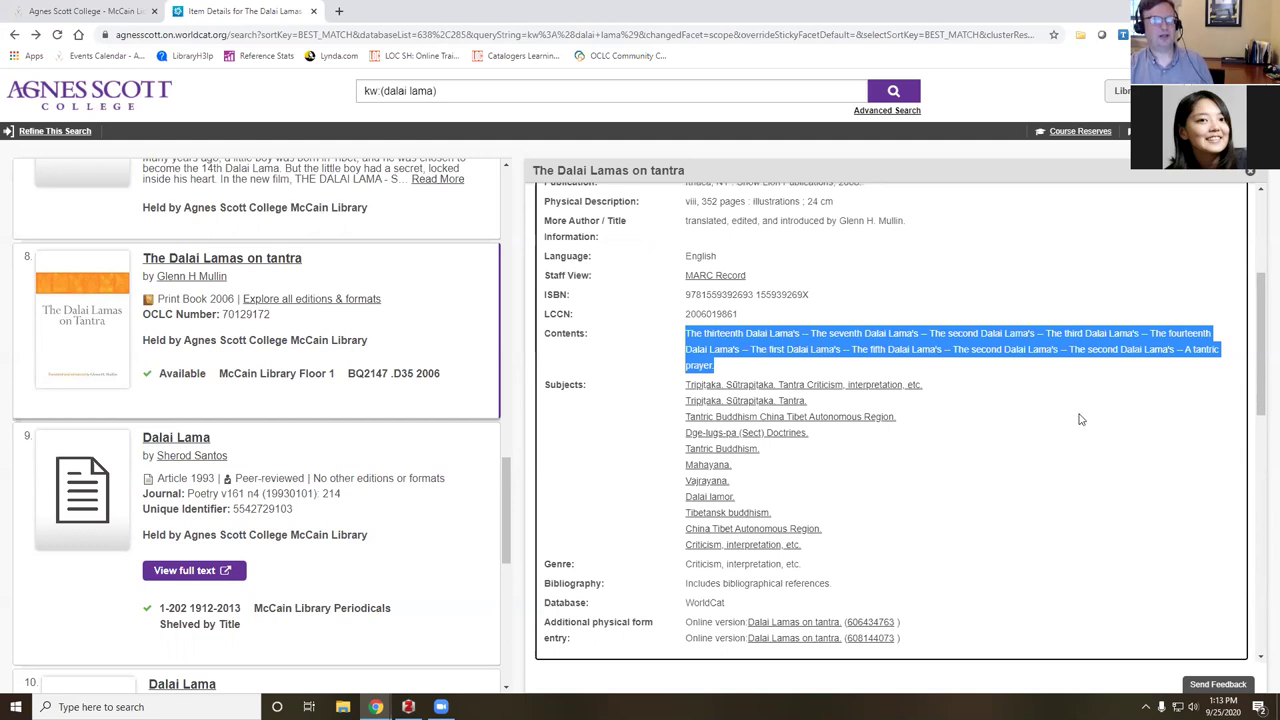
{"action": "scroll", "coordinate": [1060, 416], "scroll_direction": "up", "scroll_amount": 1}
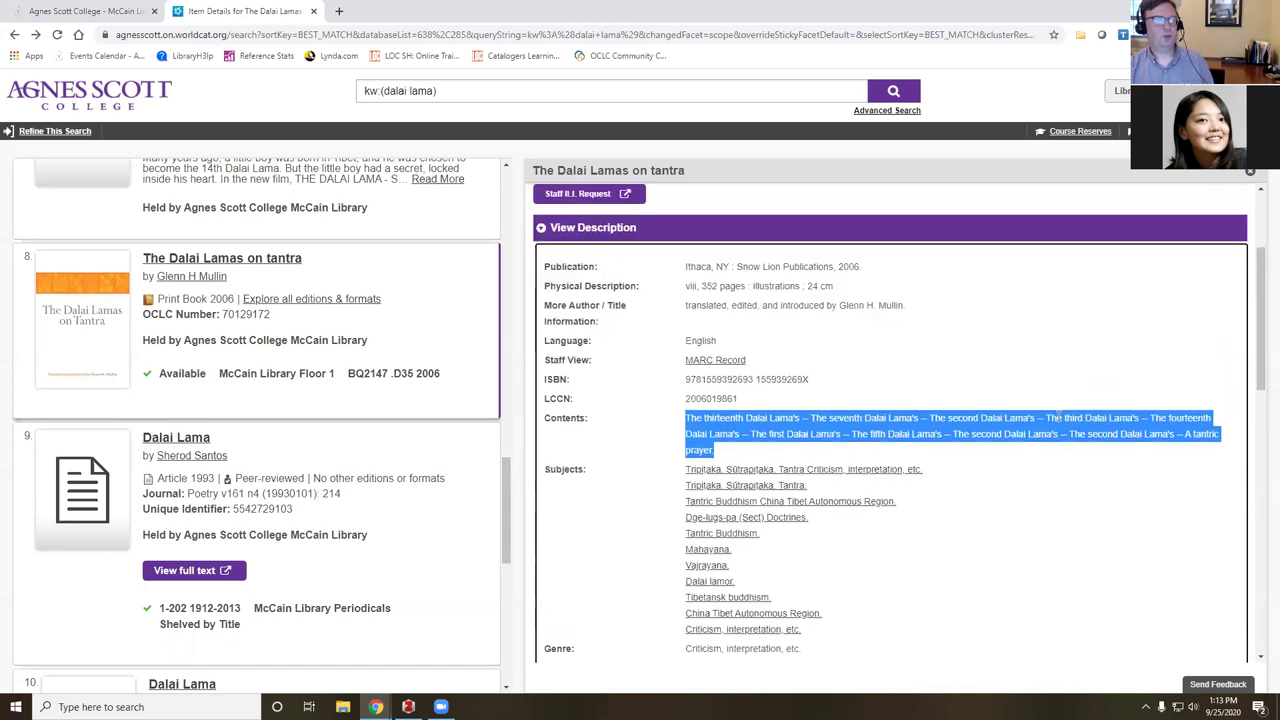
{"action": "scroll", "coordinate": [1058, 416], "scroll_direction": "up", "scroll_amount": 2}
{"action": "scroll", "coordinate": [1058, 414], "scroll_direction": "down", "scroll_amount": 1}
{"action": "scroll", "coordinate": [1058, 416], "scroll_direction": "up", "scroll_amount": 1}
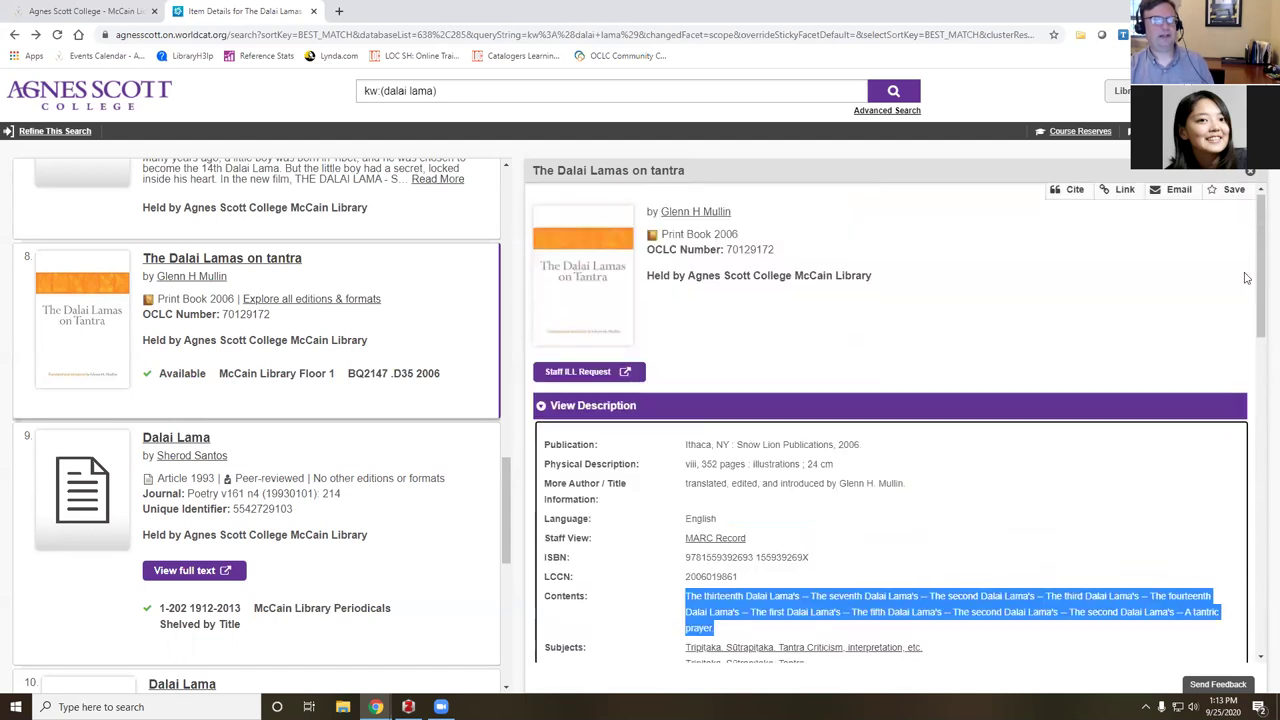
Close The Dalai Lamas on tantra details and scroll to the first of 1,456 McCain Library results.
{"action": "left_click", "coordinate": [1247, 175]}
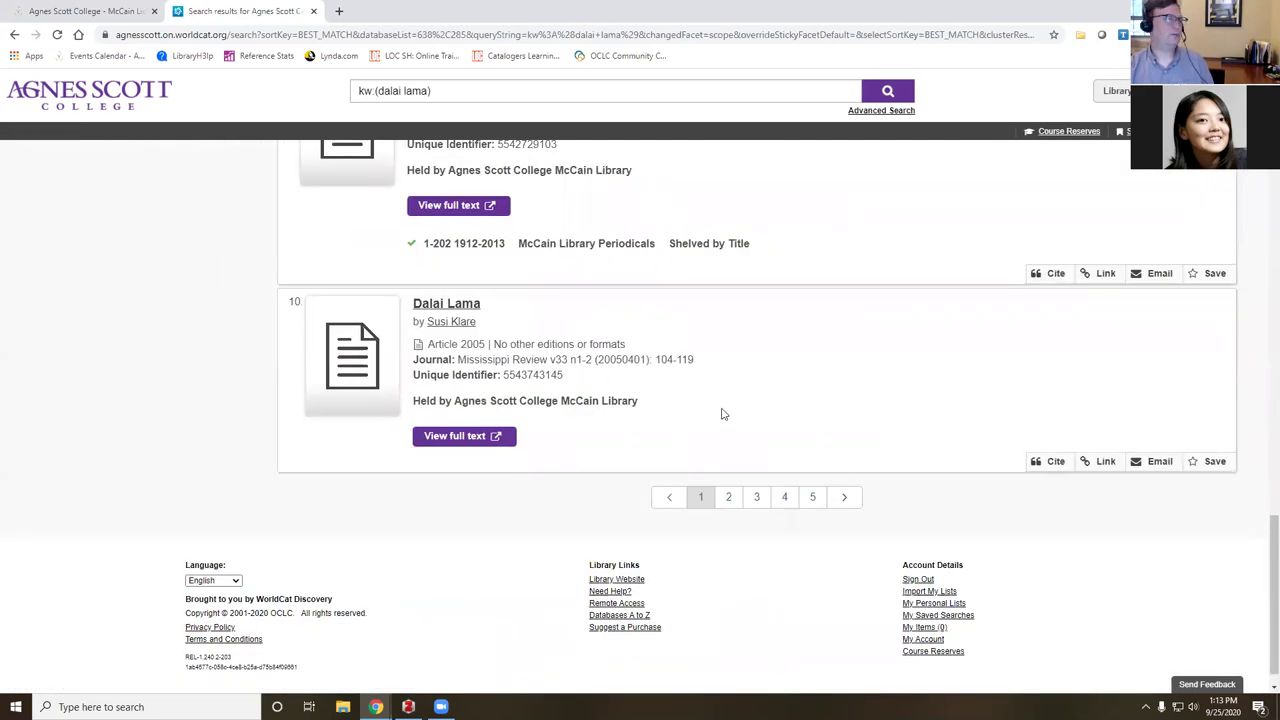
{"action": "scroll", "coordinate": [708, 419], "scroll_direction": "up", "scroll_amount": 2}
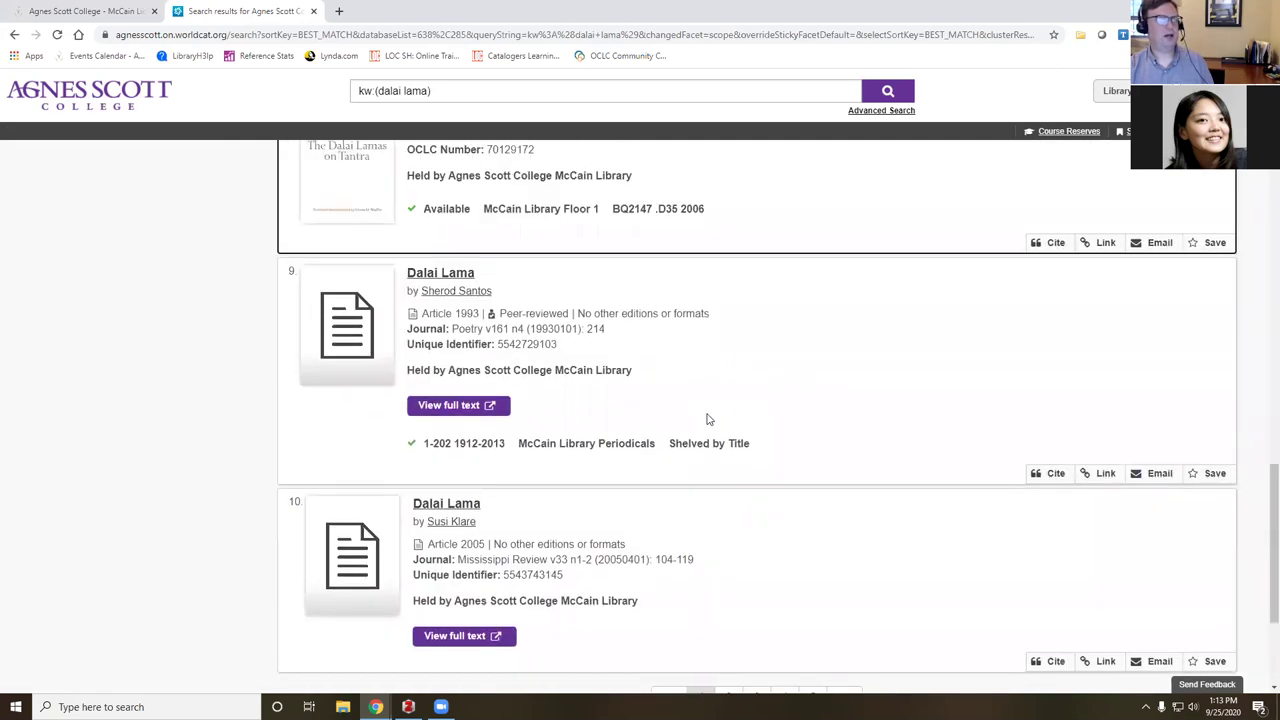
{"action": "scroll", "coordinate": [708, 419], "scroll_direction": "up", "scroll_amount": 1}
{"action": "scroll", "coordinate": [650, 425], "scroll_direction": "up", "scroll_amount": 1}
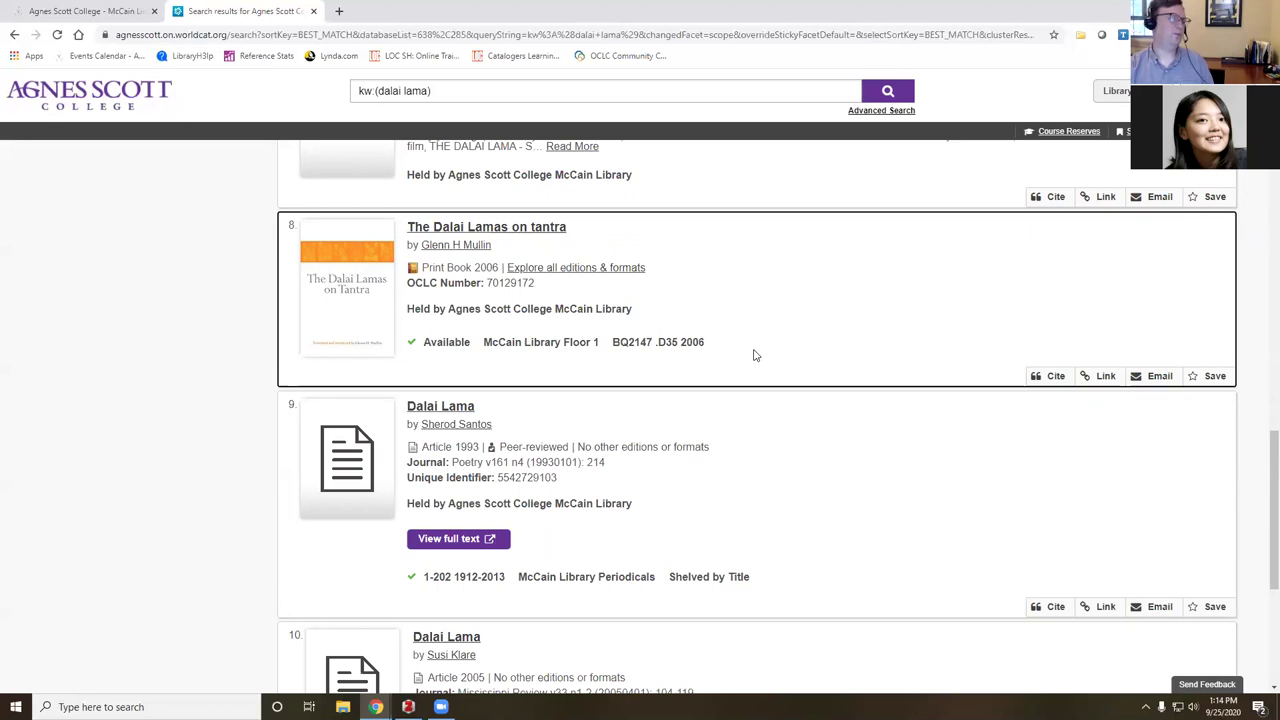
{"action": "scroll", "coordinate": [770, 351], "scroll_direction": "up", "scroll_amount": 2}
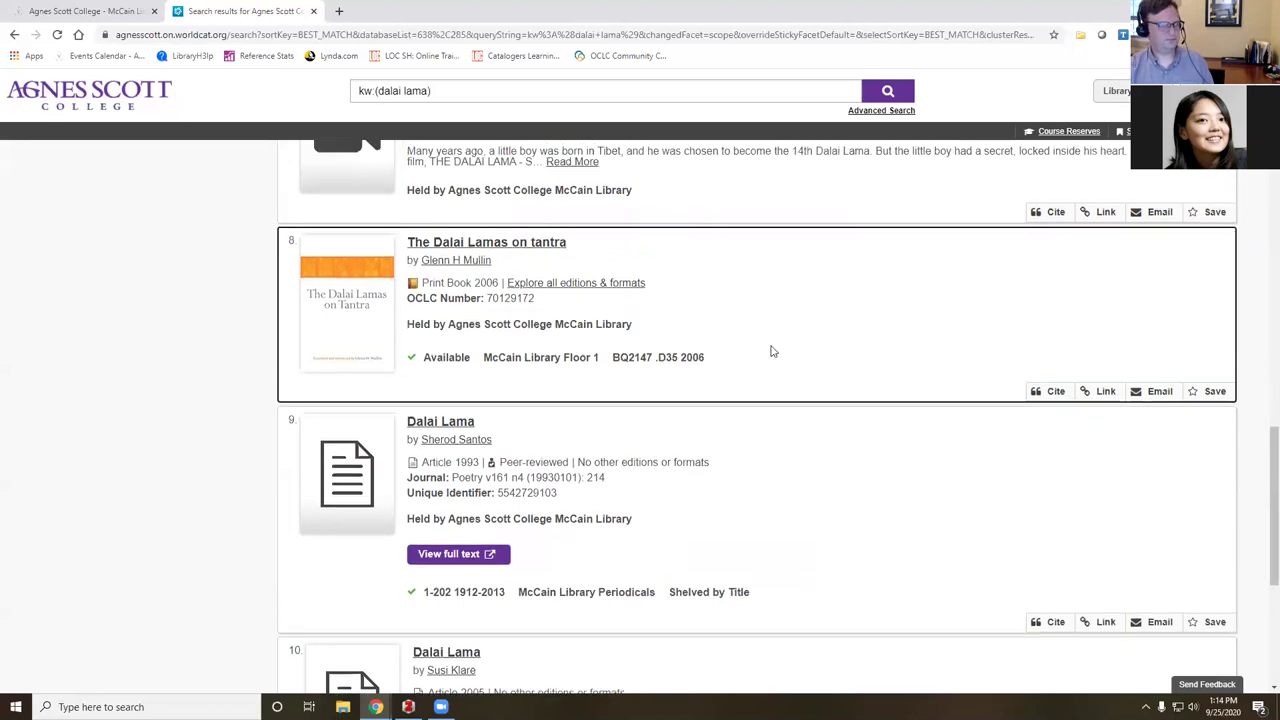
{"action": "scroll", "coordinate": [770, 351], "scroll_direction": "up", "scroll_amount": 5}
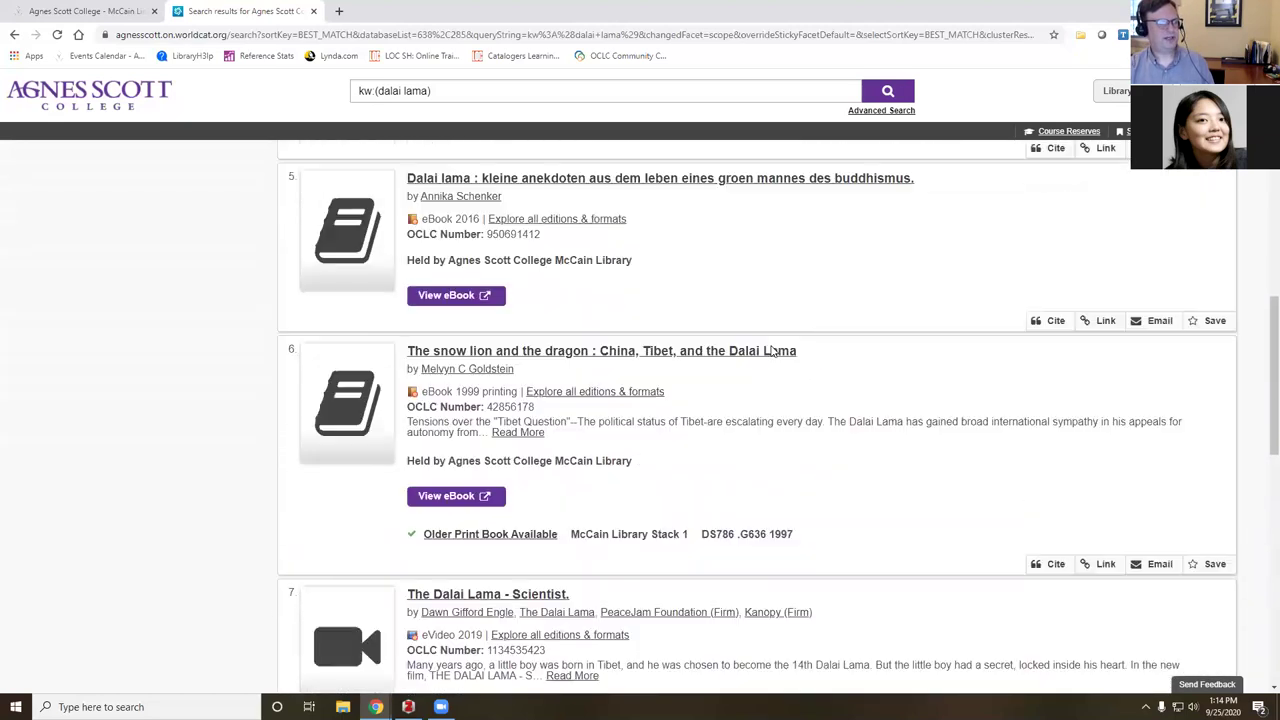
{"action": "scroll", "coordinate": [770, 351], "scroll_direction": "up", "scroll_amount": 6}
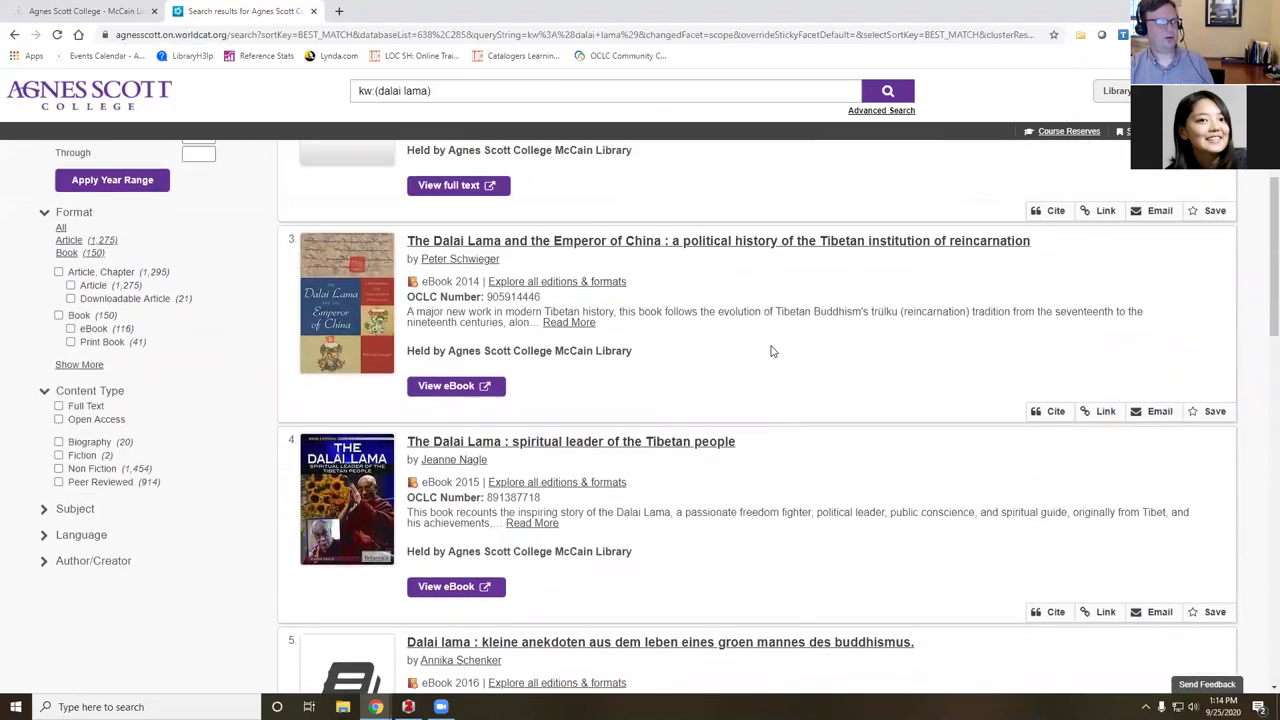
{"action": "scroll", "coordinate": [770, 351], "scroll_direction": "up", "scroll_amount": 5}
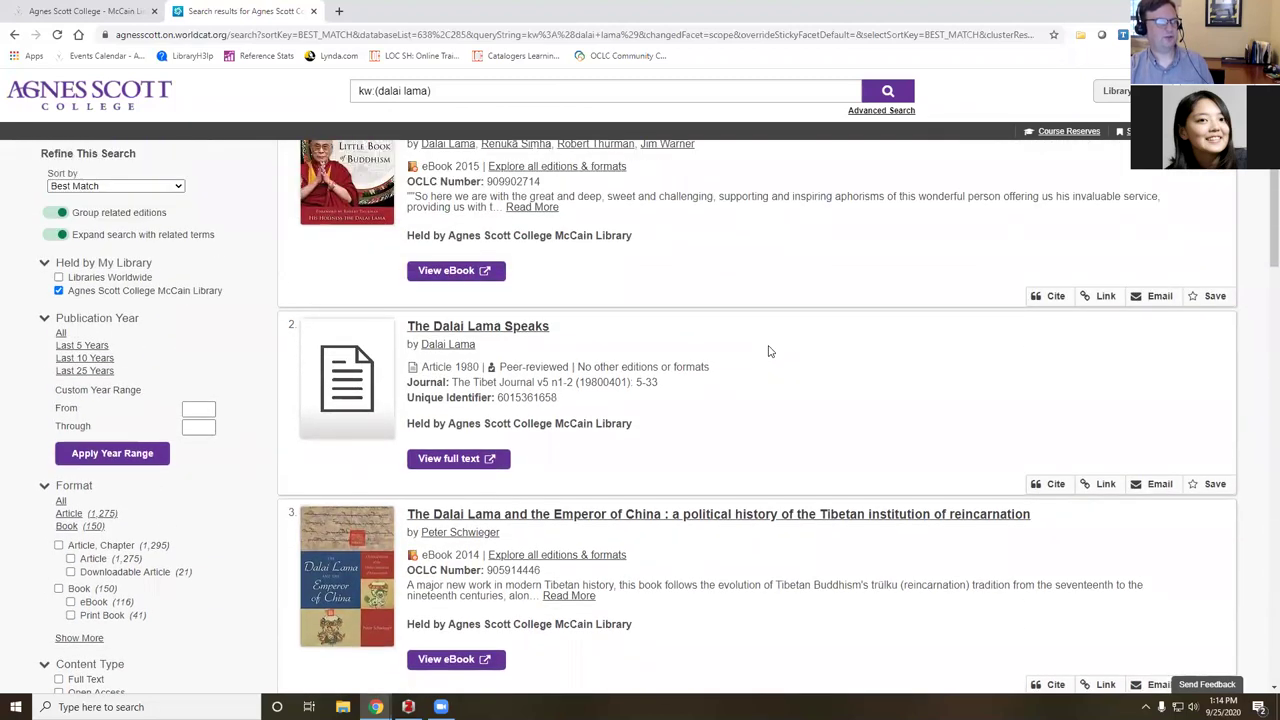
{"action": "scroll", "coordinate": [770, 351], "scroll_direction": "up", "scroll_amount": 2}
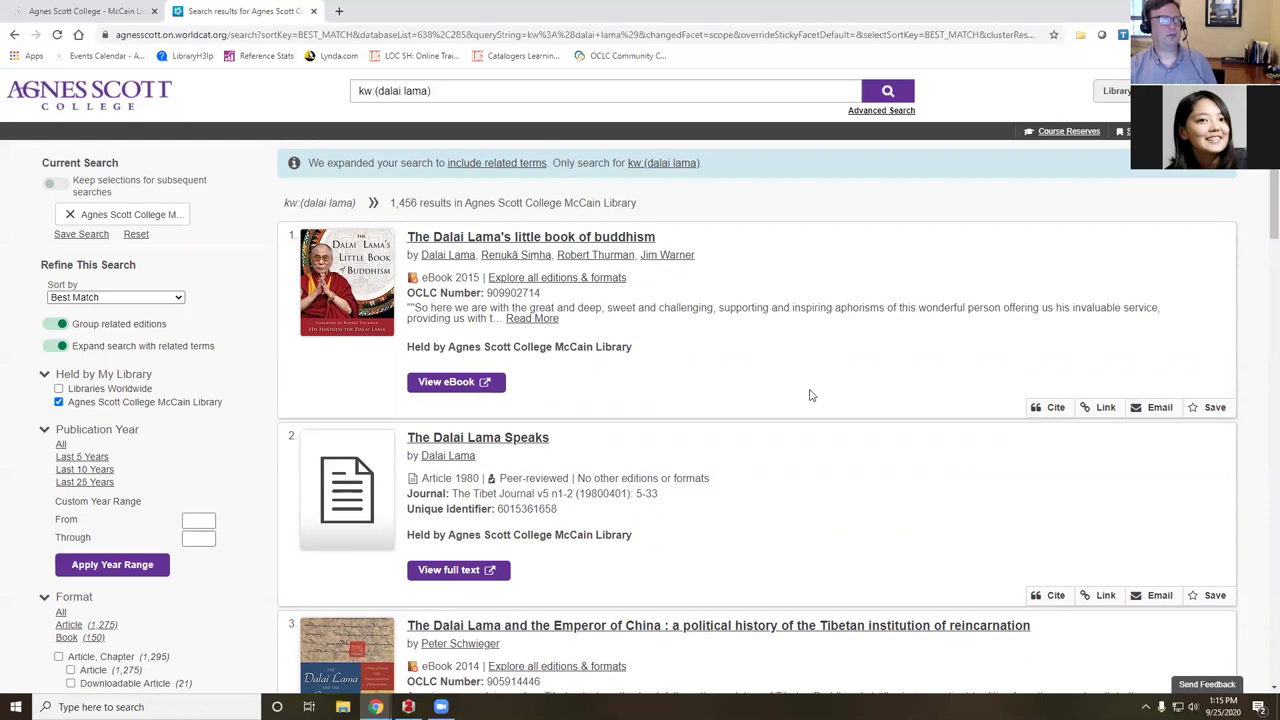
{"action": "scroll", "coordinate": [811, 395], "scroll_direction": "down", "scroll_amount": 2}
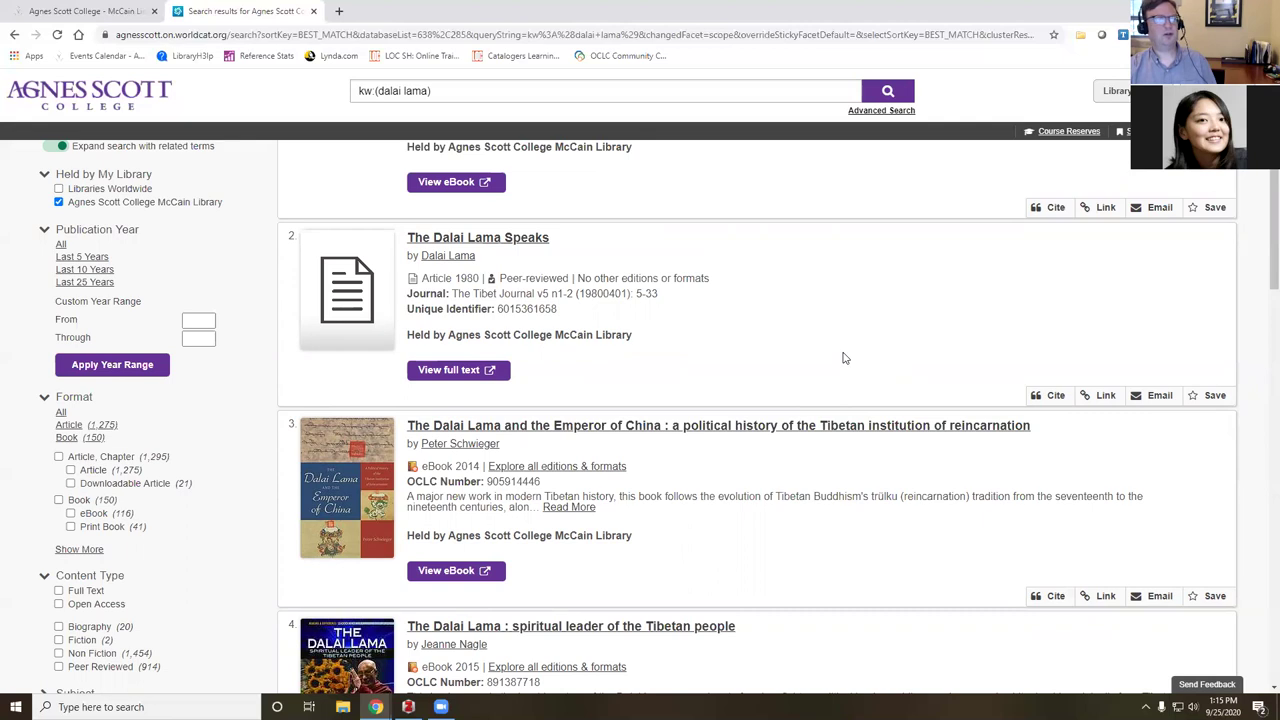
{"action": "scroll", "coordinate": [845, 365], "scroll_direction": "down", "scroll_amount": 5}
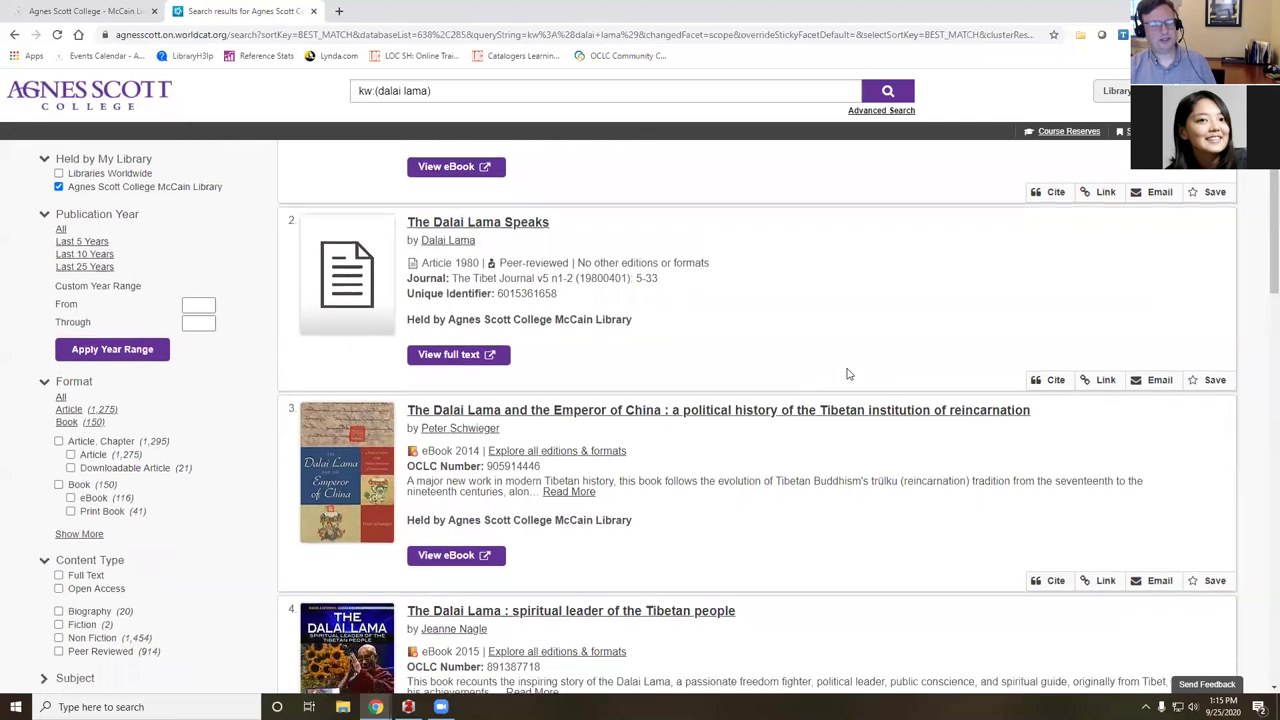
{"action": "scroll", "coordinate": [847, 374], "scroll_direction": "down", "scroll_amount": 3}
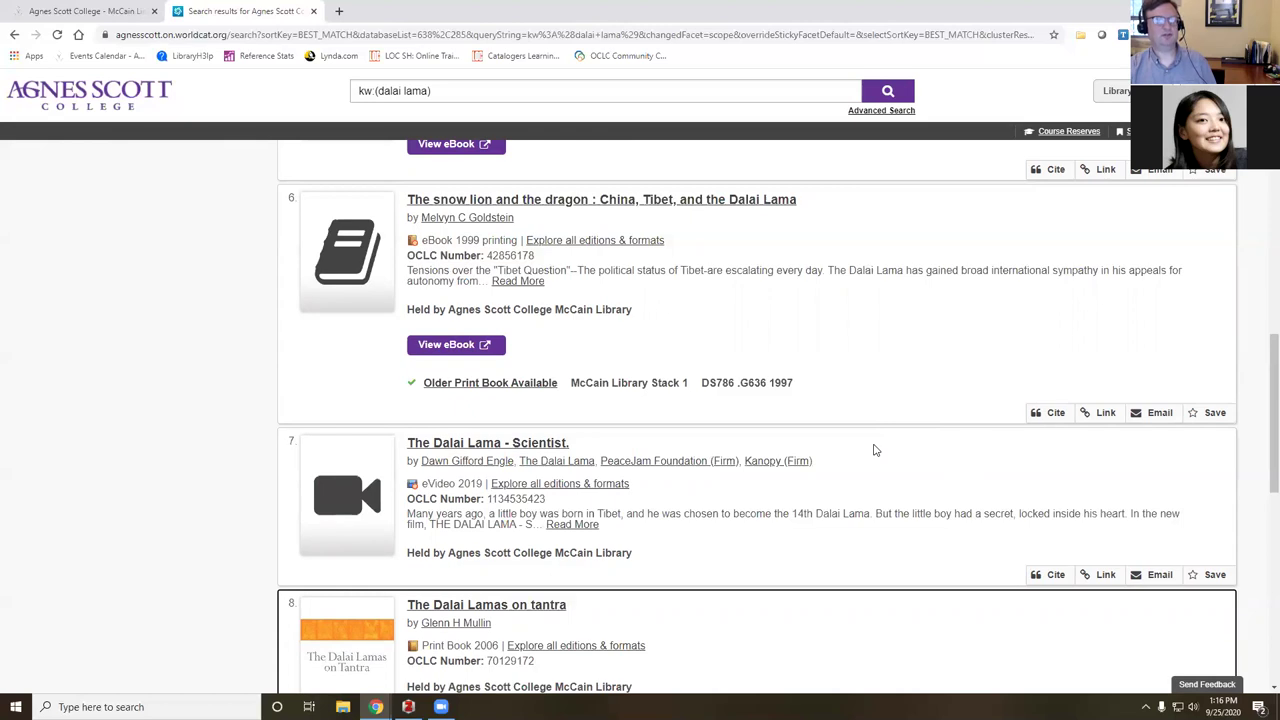
{"action": "scroll", "coordinate": [873, 450], "scroll_direction": "up", "scroll_amount": 12}
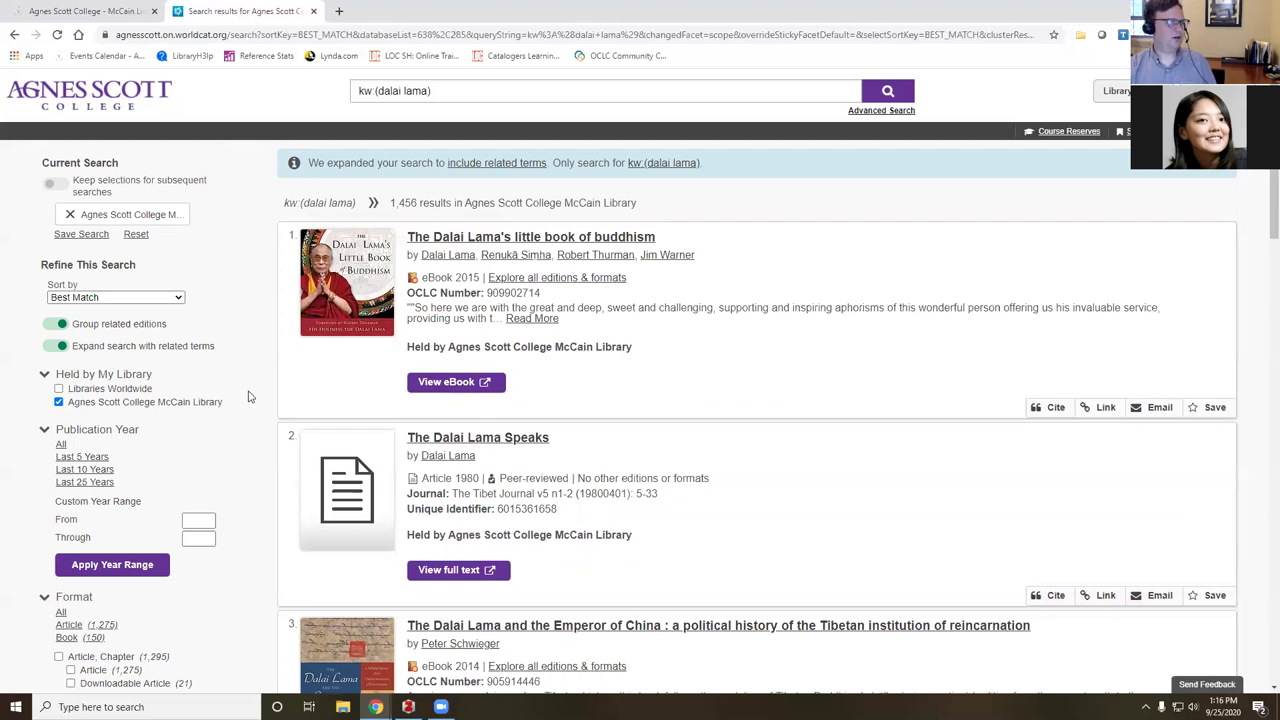
Widen the dalai lama results to Libraries Worldwide holdings and dismiss the search suggestions.
{"action": "left_click", "coordinate": [58, 403]}
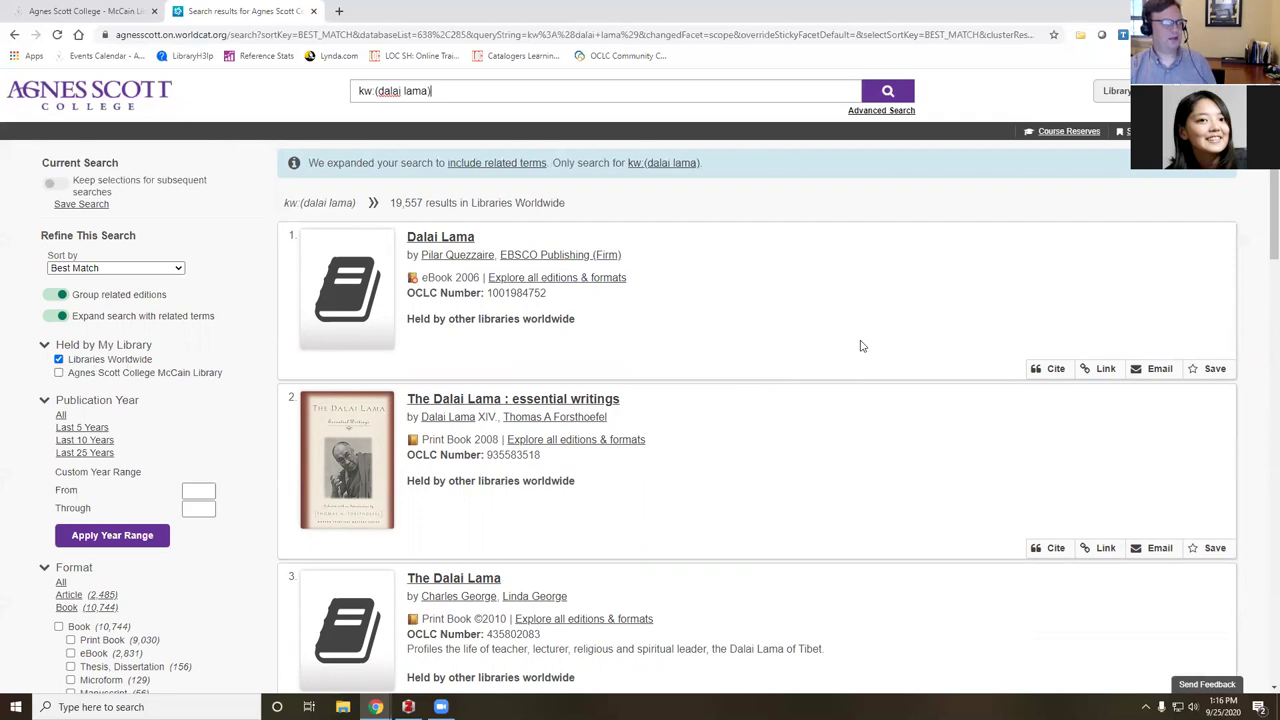
{"action": "scroll", "coordinate": [858, 347], "scroll_direction": "down", "scroll_amount": 1}
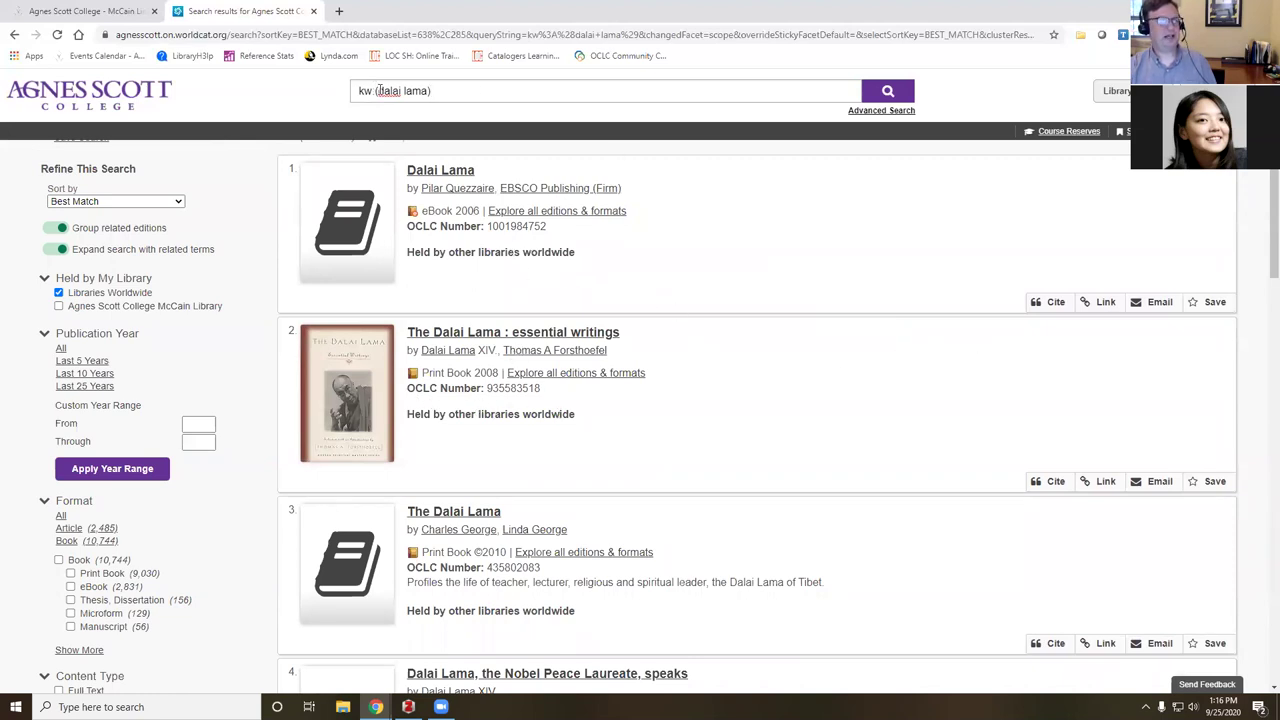
{"action": "left_click_drag", "start_coordinate": [381, 90], "coordinate": [431, 90]}
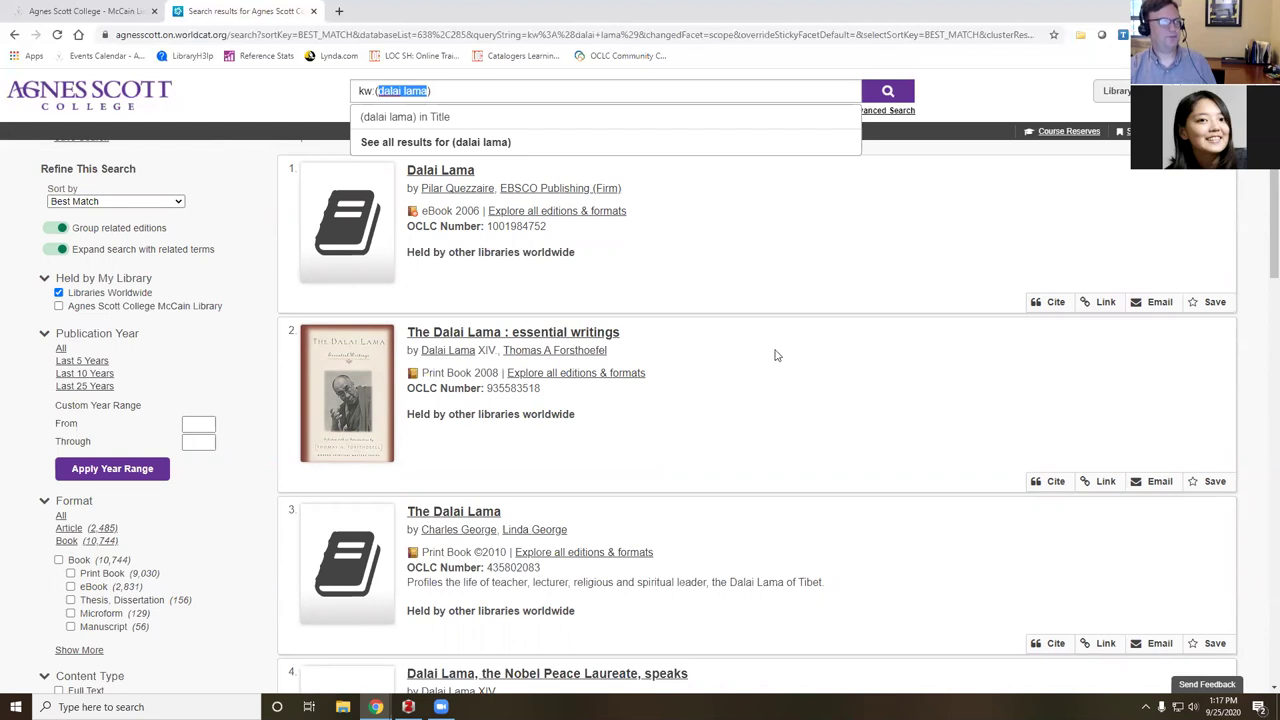
{"action": "left_click", "coordinate": [735, 231]}
Browse down the worldwide results to The Dalai Lama : essential writings.
{"action": "scroll", "coordinate": [835, 313], "scroll_direction": "down", "scroll_amount": 2}
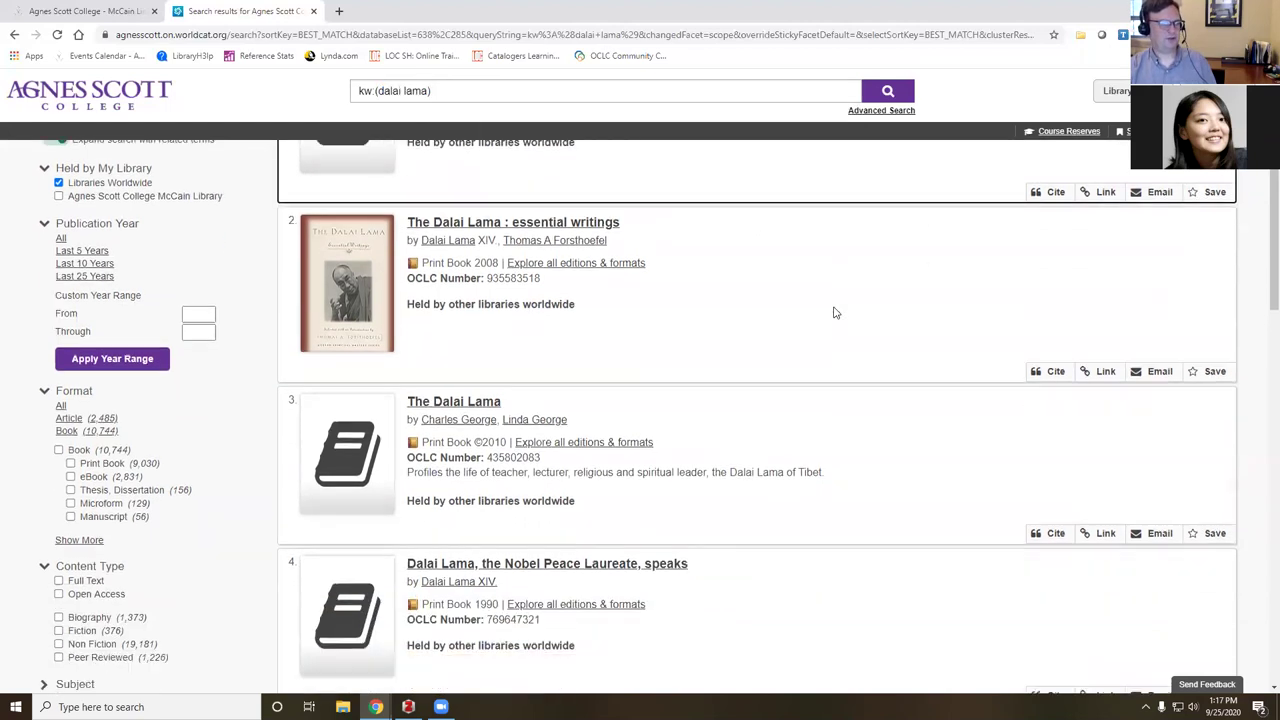
{"action": "scroll", "coordinate": [835, 313], "scroll_direction": "down", "scroll_amount": 5}
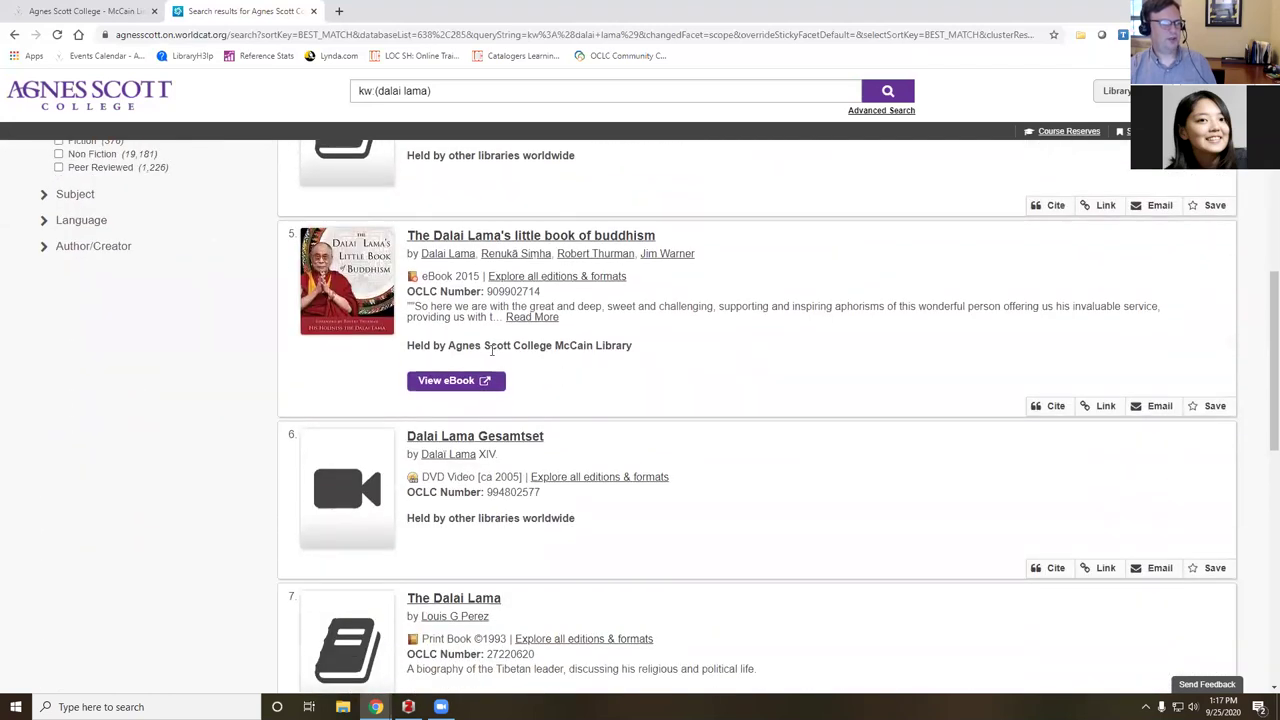
{"action": "scroll", "coordinate": [778, 397], "scroll_direction": "down", "scroll_amount": 3}
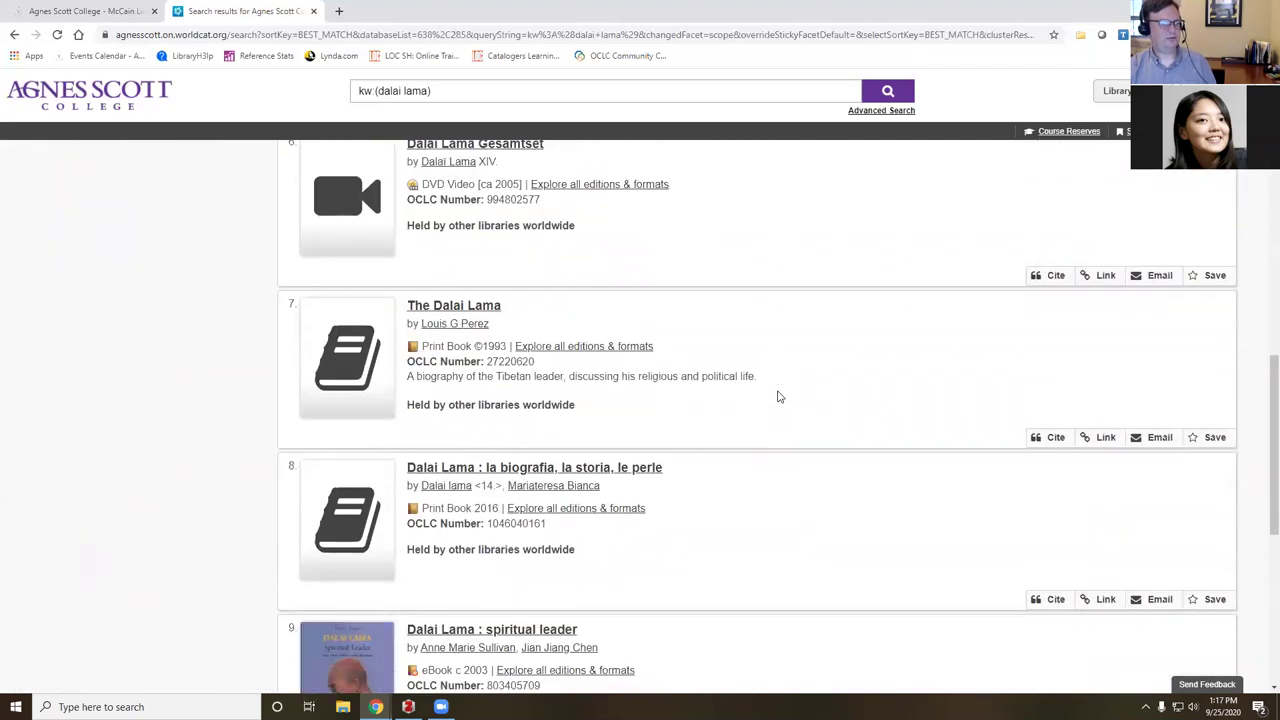
{"action": "scroll", "coordinate": [778, 397], "scroll_direction": "down", "scroll_amount": 3}
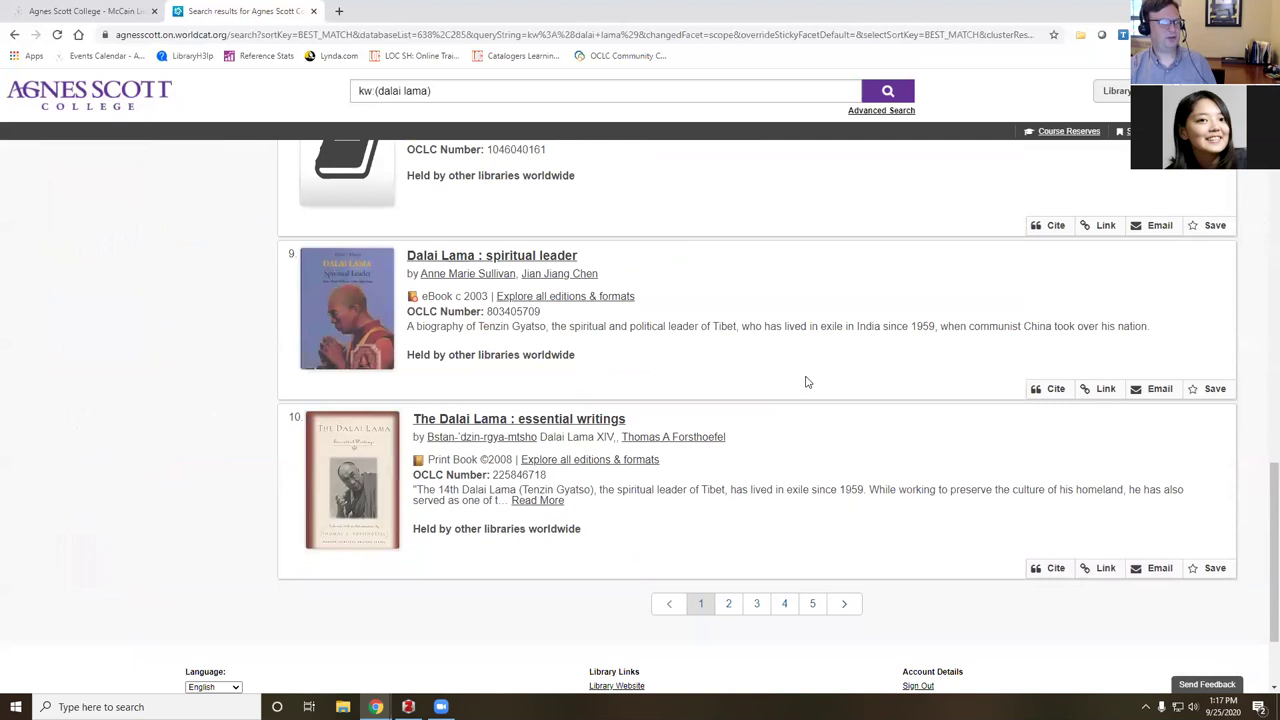
{"action": "scroll", "coordinate": [807, 382], "scroll_direction": "up", "scroll_amount": 15}
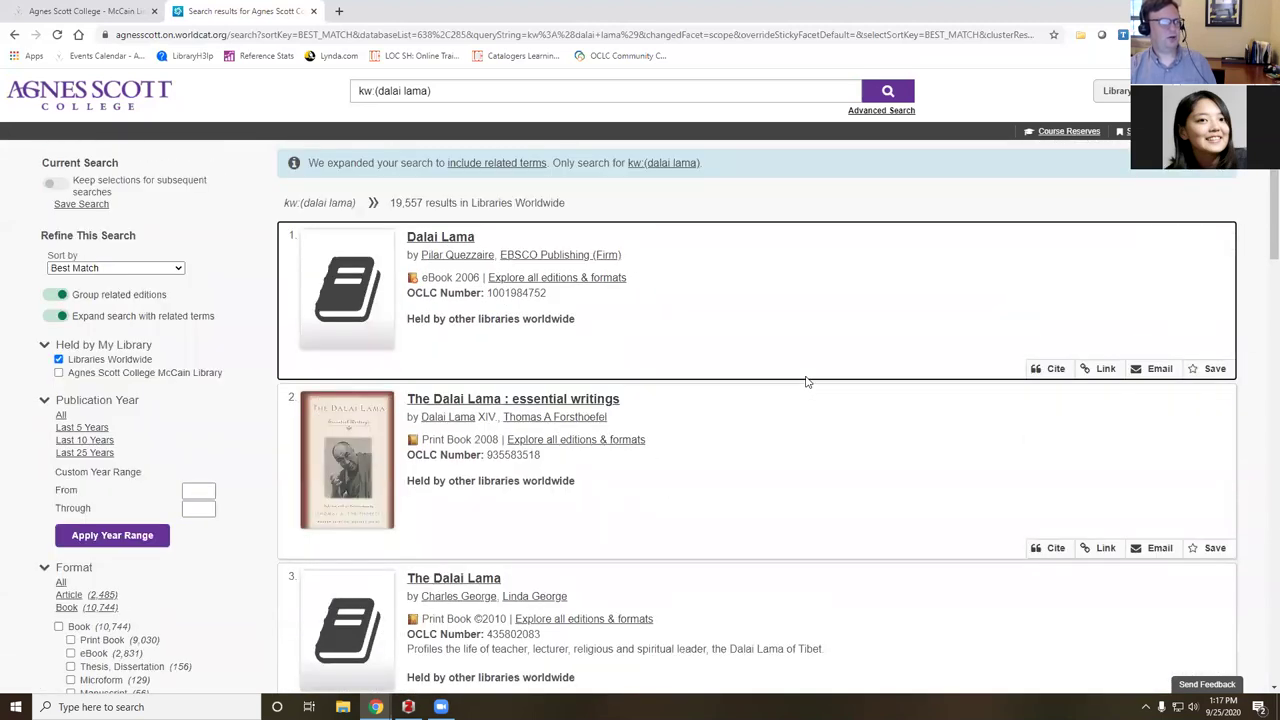
{"action": "scroll", "coordinate": [807, 382], "scroll_direction": "down", "scroll_amount": 1}
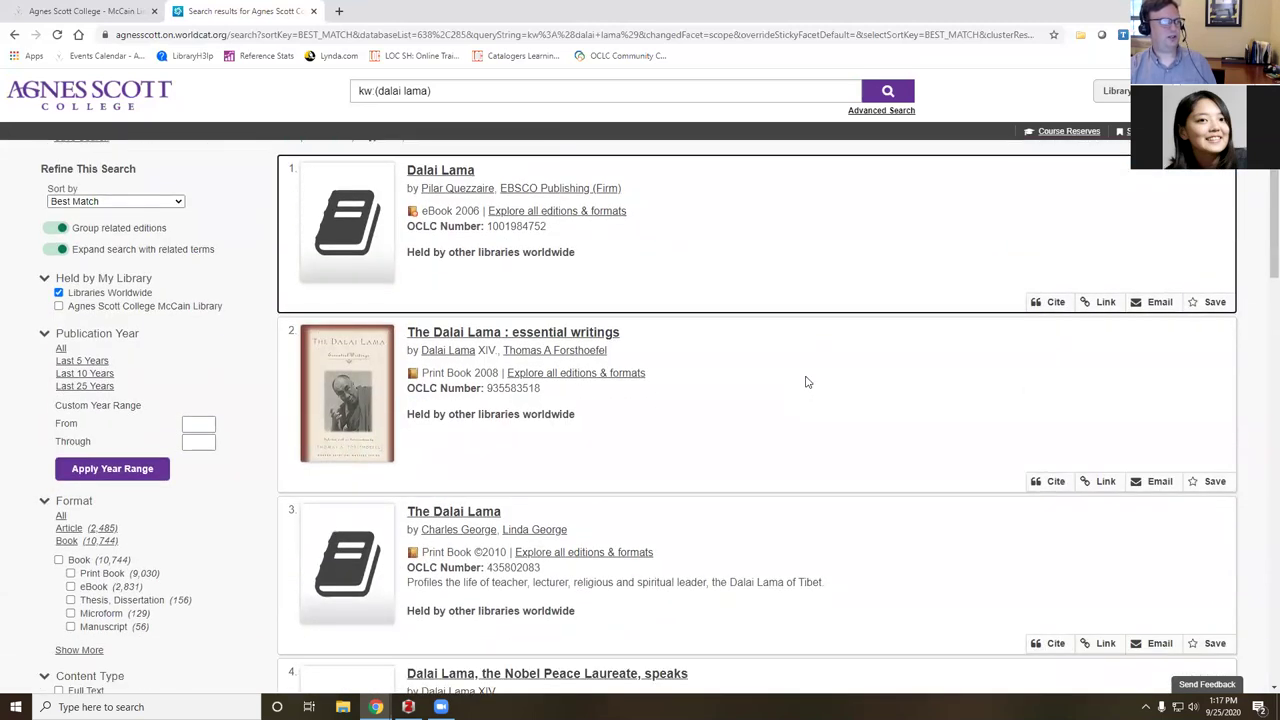
{"action": "scroll", "coordinate": [807, 382], "scroll_direction": "down", "scroll_amount": 2}
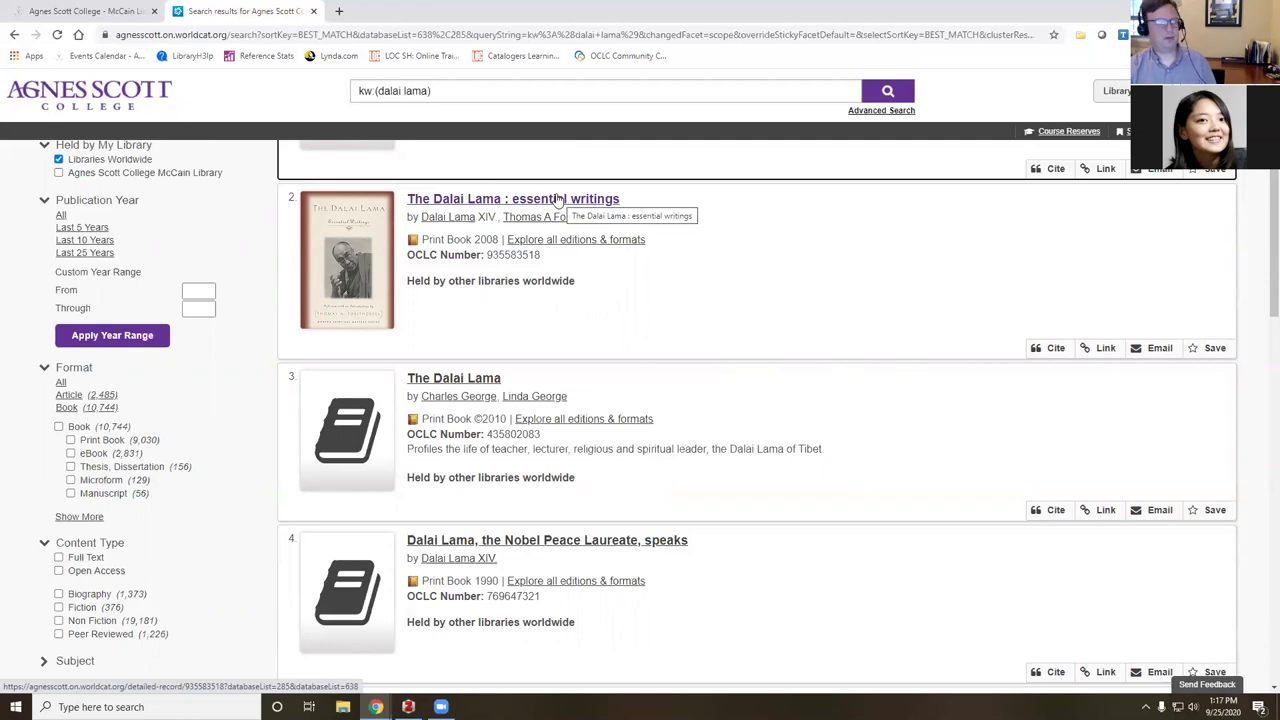
Open The Dalai Lama : essential writings, expand its description and scroll to its Libraries Worldwide holdings.
{"action": "left_click", "coordinate": [557, 199]}
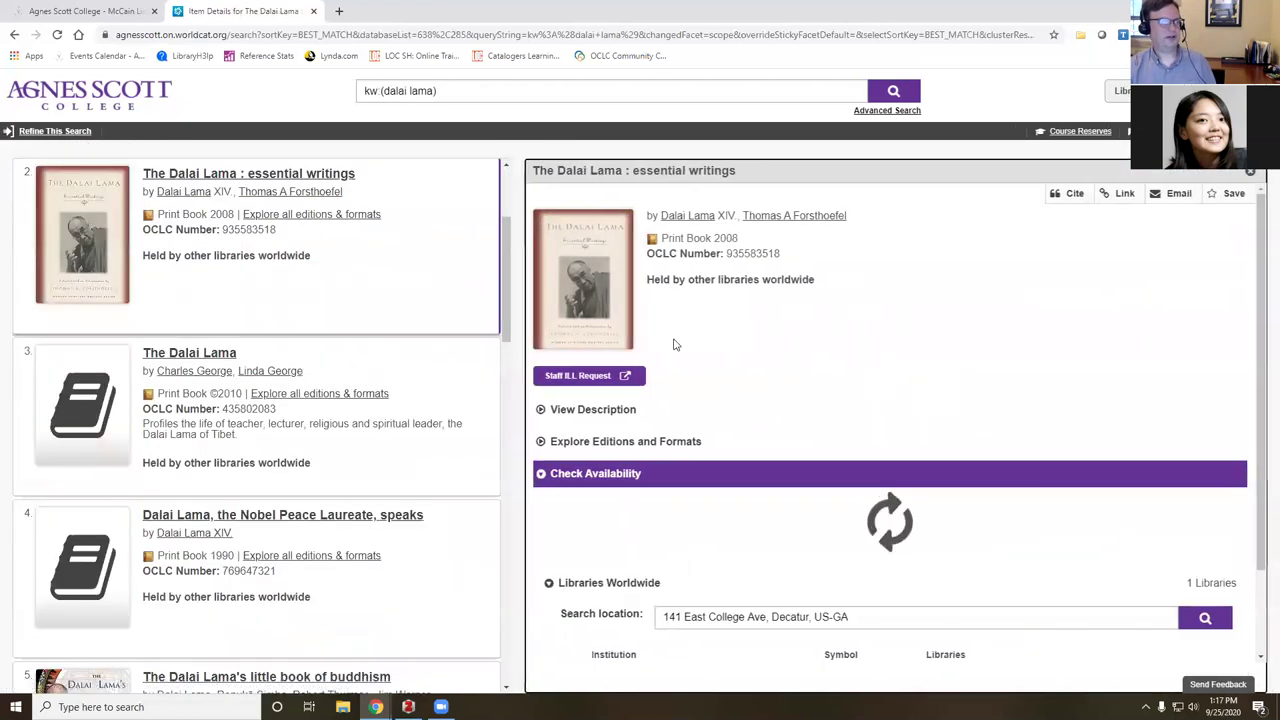
{"action": "scroll", "coordinate": [743, 349], "scroll_direction": "down", "scroll_amount": 1}
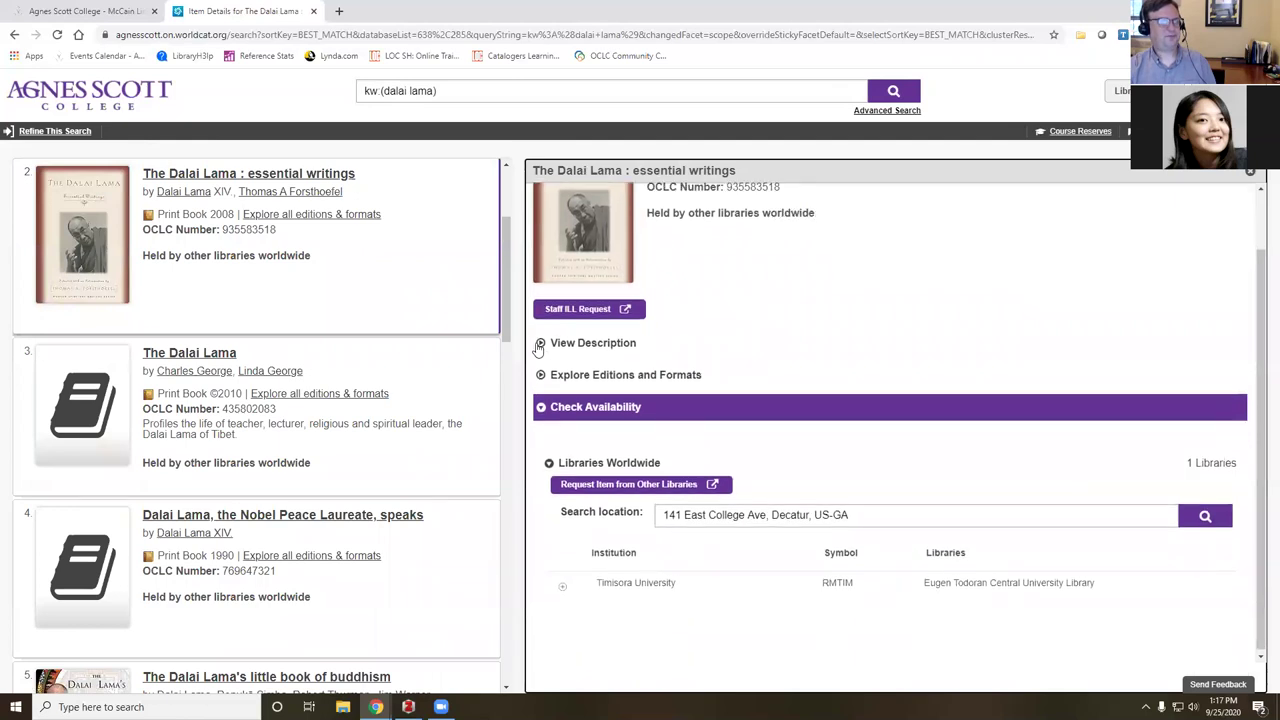
{"action": "left_click", "coordinate": [540, 343]}
{"action": "scroll", "coordinate": [886, 430], "scroll_direction": "down", "scroll_amount": 1}
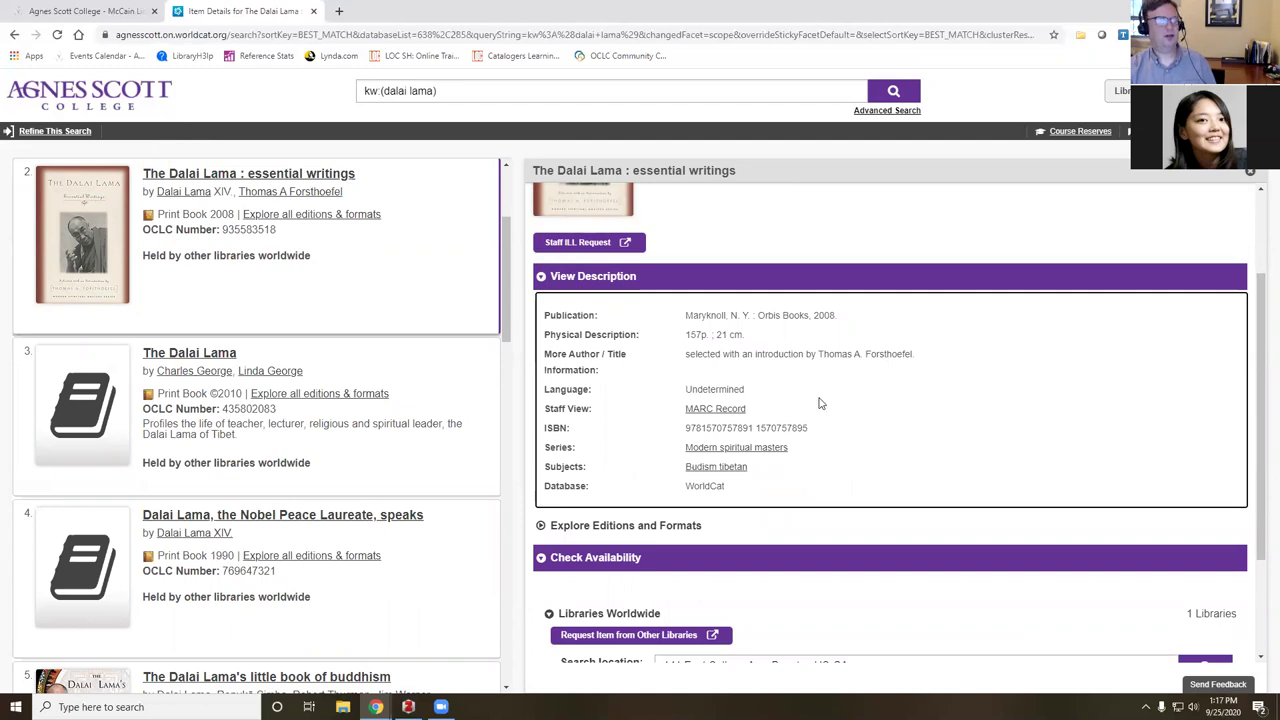
{"action": "scroll", "coordinate": [848, 398], "scroll_direction": "down", "scroll_amount": 1}
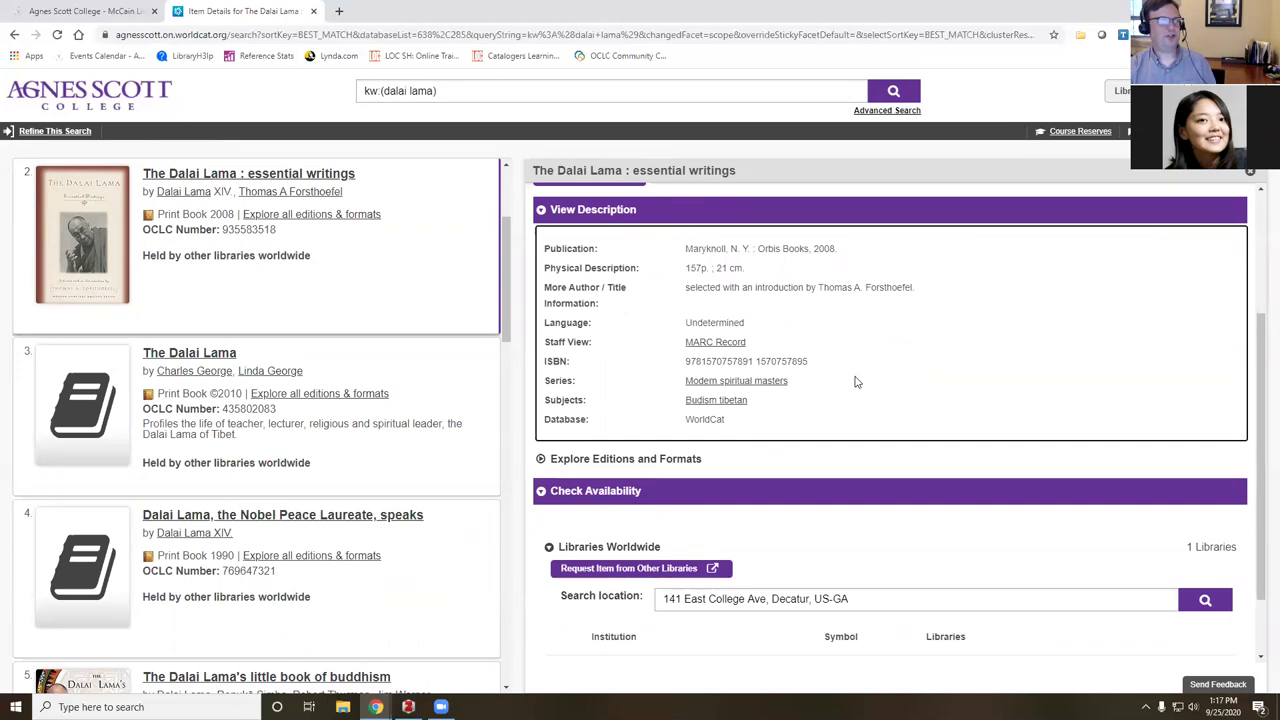
{"action": "scroll", "coordinate": [855, 381], "scroll_direction": "up", "scroll_amount": 2}
{"action": "scroll", "coordinate": [855, 381], "scroll_direction": "down", "scroll_amount": 1}
{"action": "scroll", "coordinate": [855, 381], "scroll_direction": "down", "scroll_amount": 2}
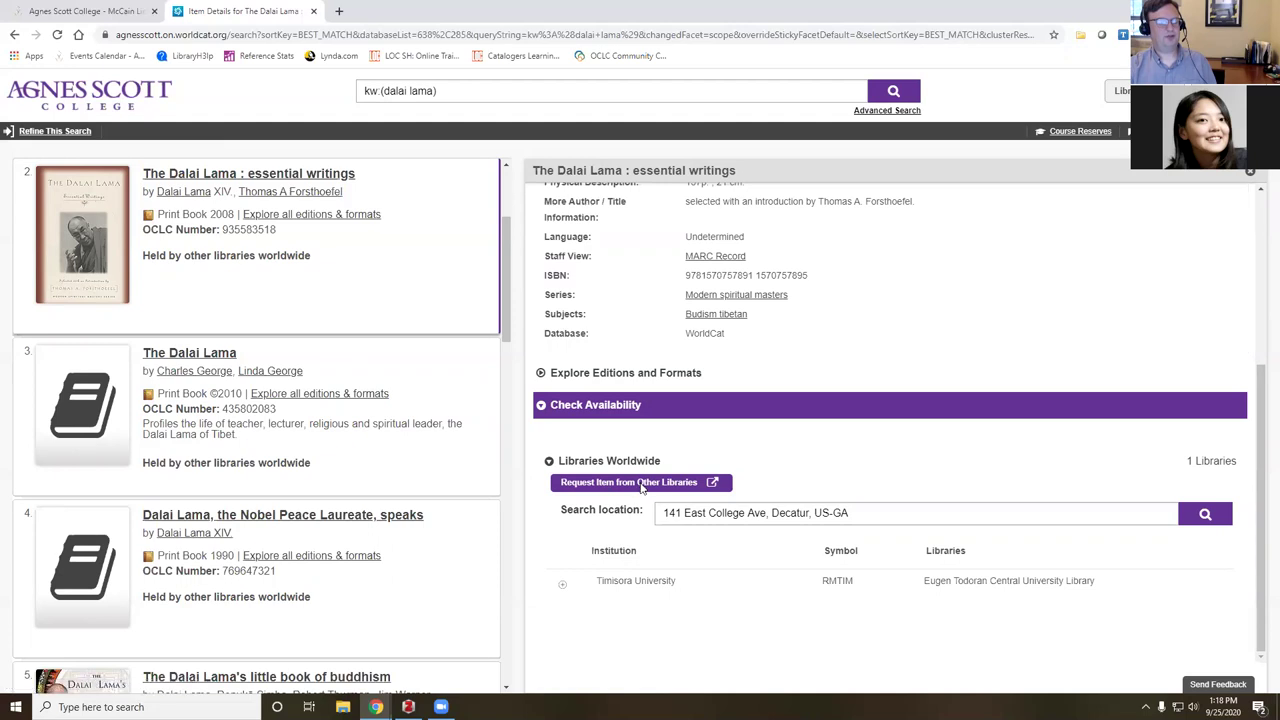
Request The Dalai Lama : essential writings from other libraries and place the cursor in Request Notes.
{"action": "left_click", "coordinate": [641, 484]}
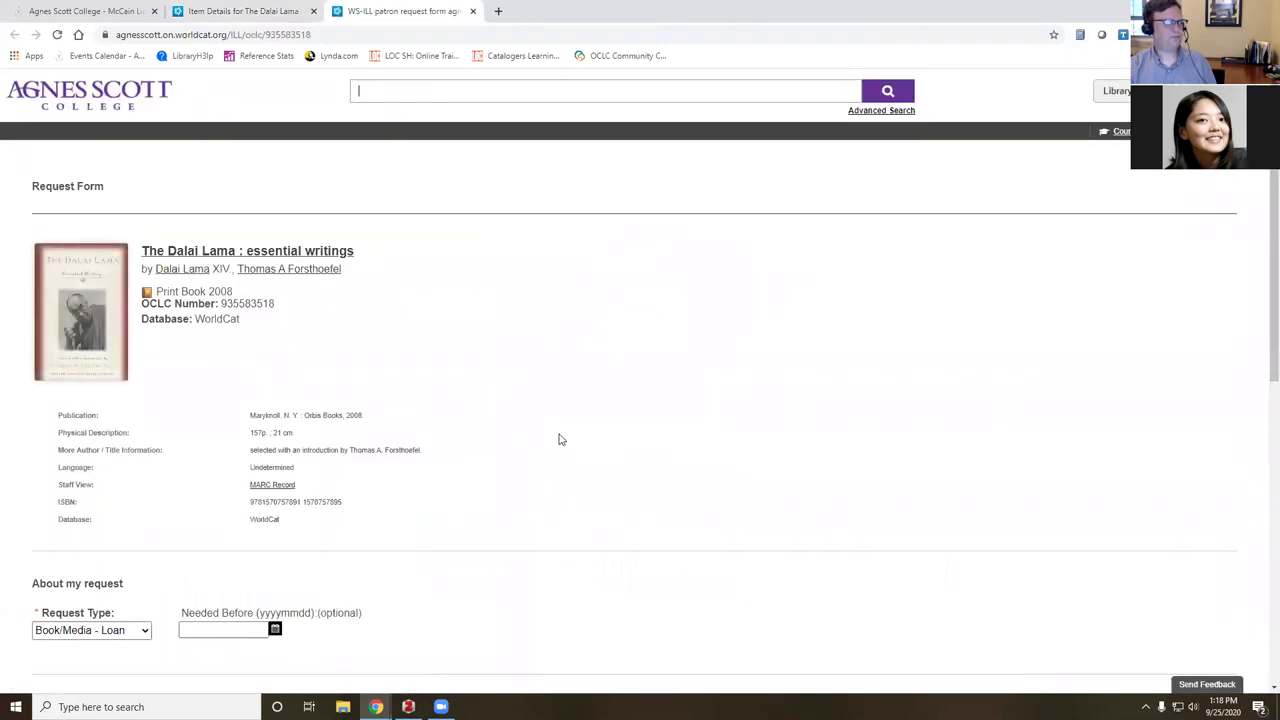
{"action": "scroll", "coordinate": [557, 437], "scroll_direction": "down", "scroll_amount": 3}
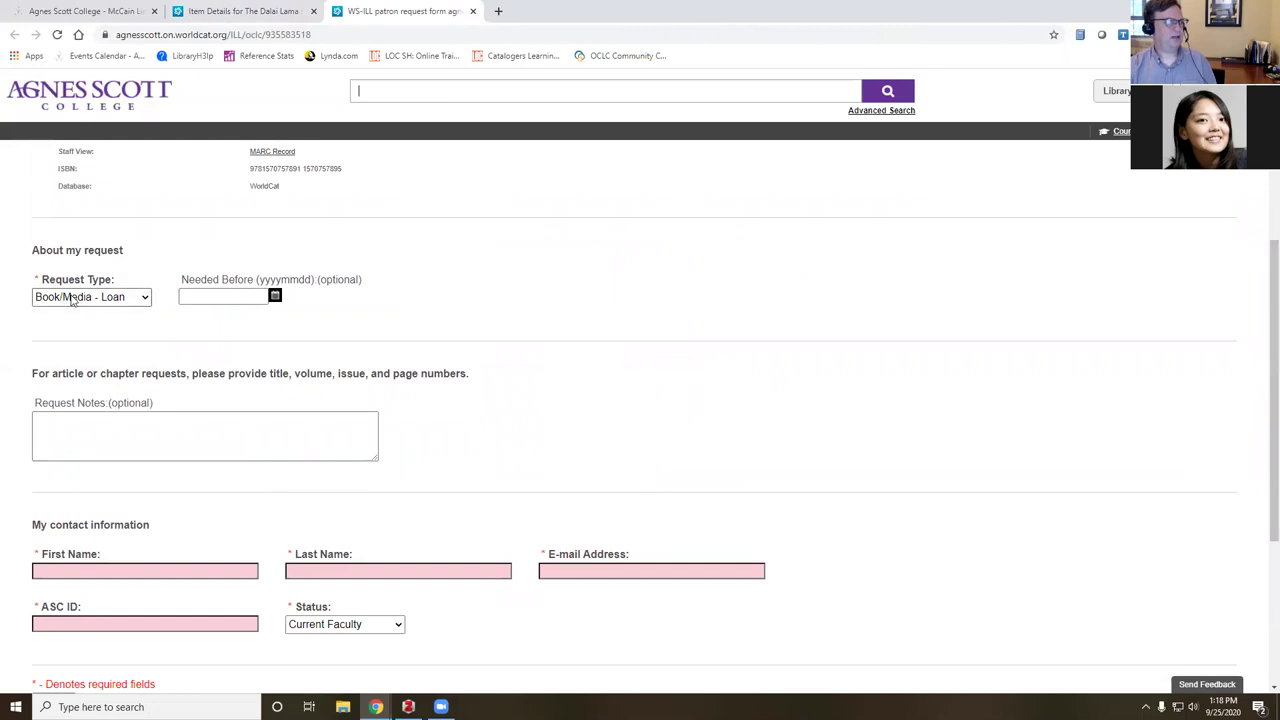
{"action": "scroll", "coordinate": [150, 410], "scroll_direction": "down", "scroll_amount": 1}
{"action": "left_click", "coordinate": [93, 358]}
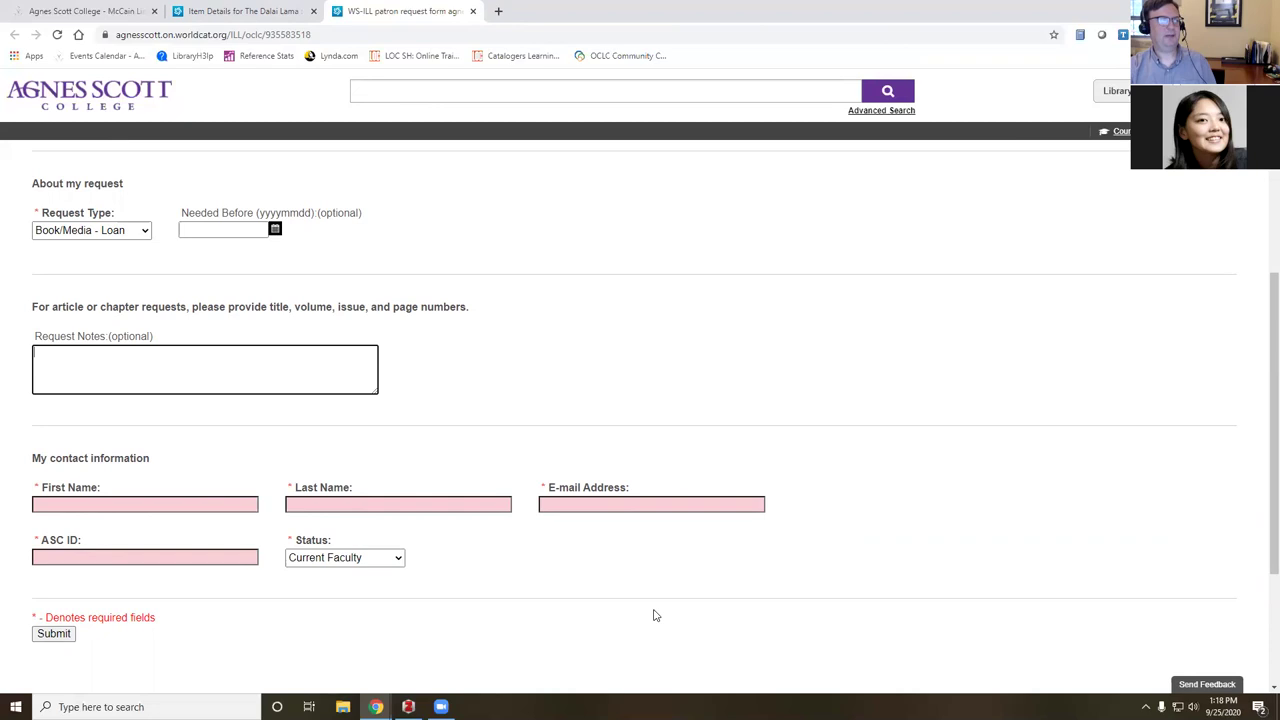
{"action": "scroll", "coordinate": [655, 615], "scroll_direction": "up", "scroll_amount": 5}
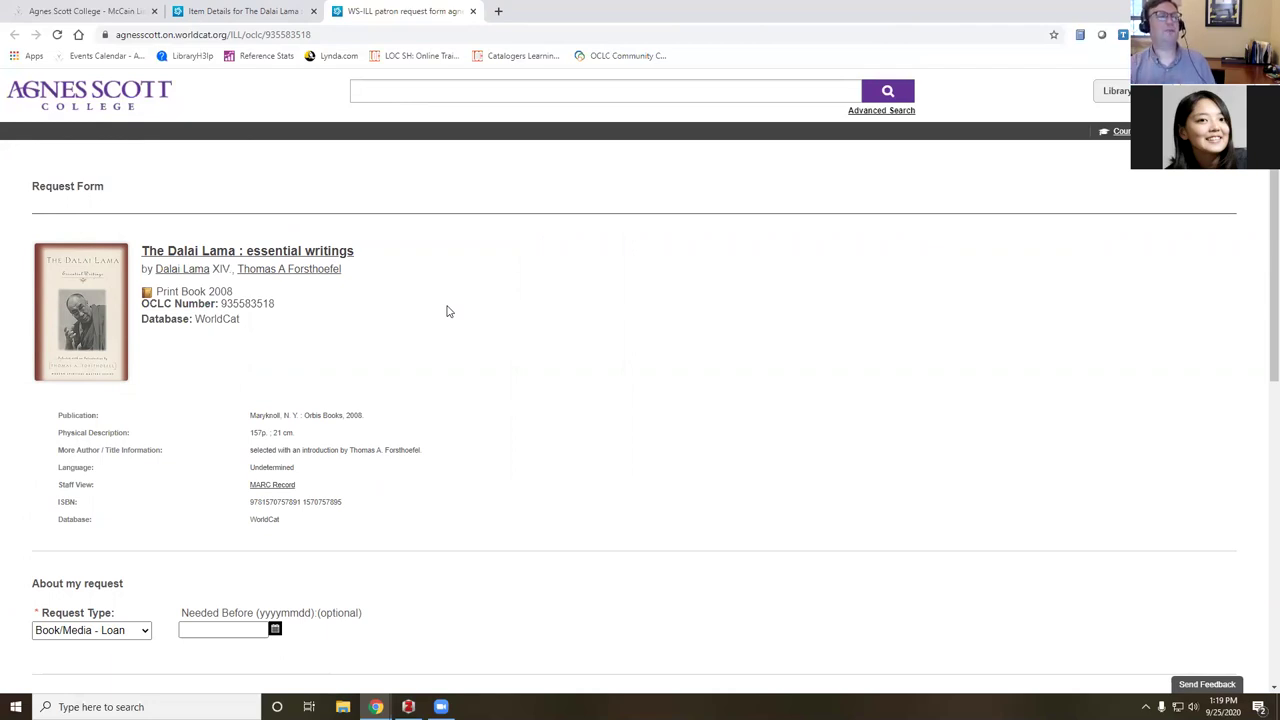
{"action": "scroll", "coordinate": [446, 322], "scroll_direction": "down", "scroll_amount": 2}
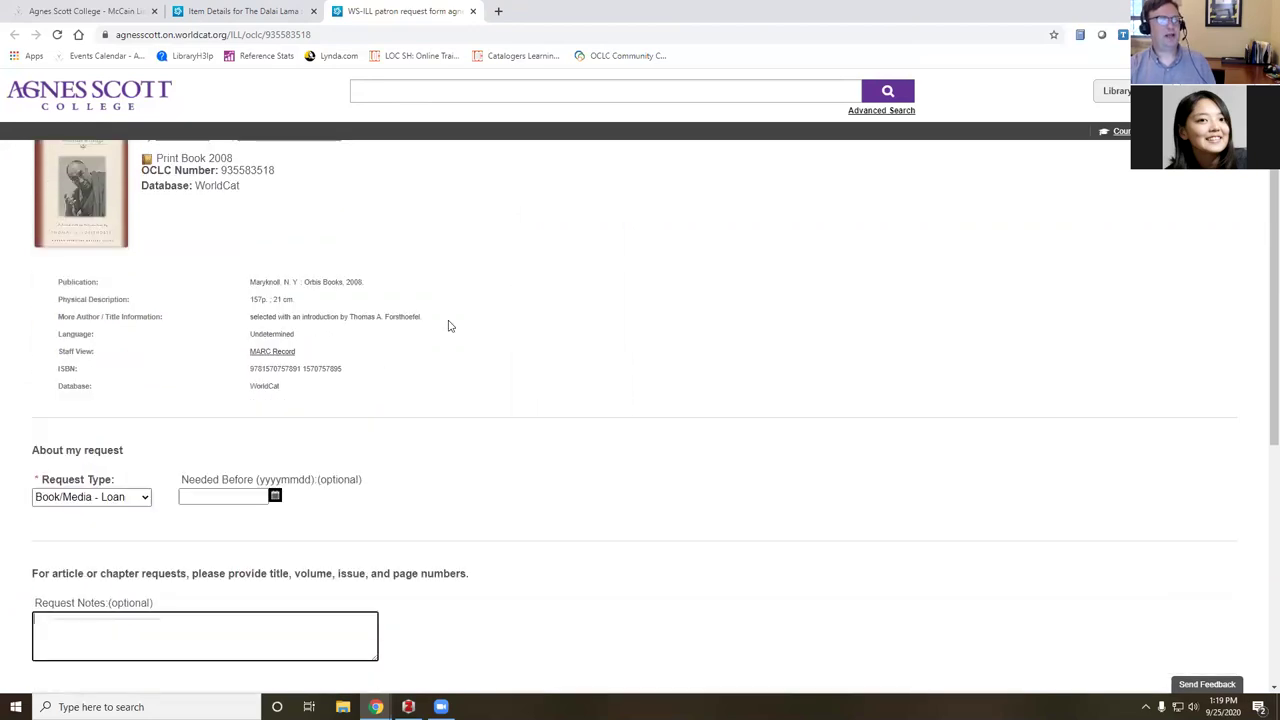
{"action": "scroll", "coordinate": [449, 326], "scroll_direction": "down", "scroll_amount": 1}
{"action": "scroll", "coordinate": [366, 410], "scroll_direction": "down", "scroll_amount": 1}
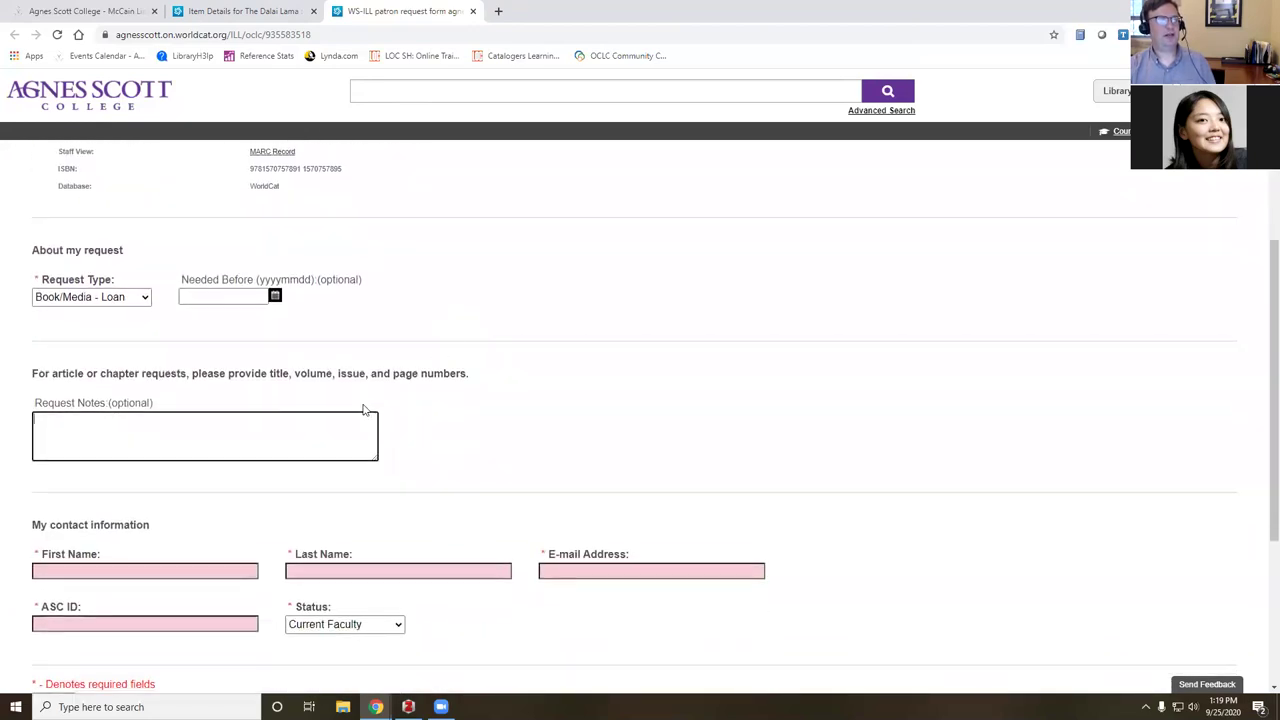
{"action": "left_click", "coordinate": [60, 427]}
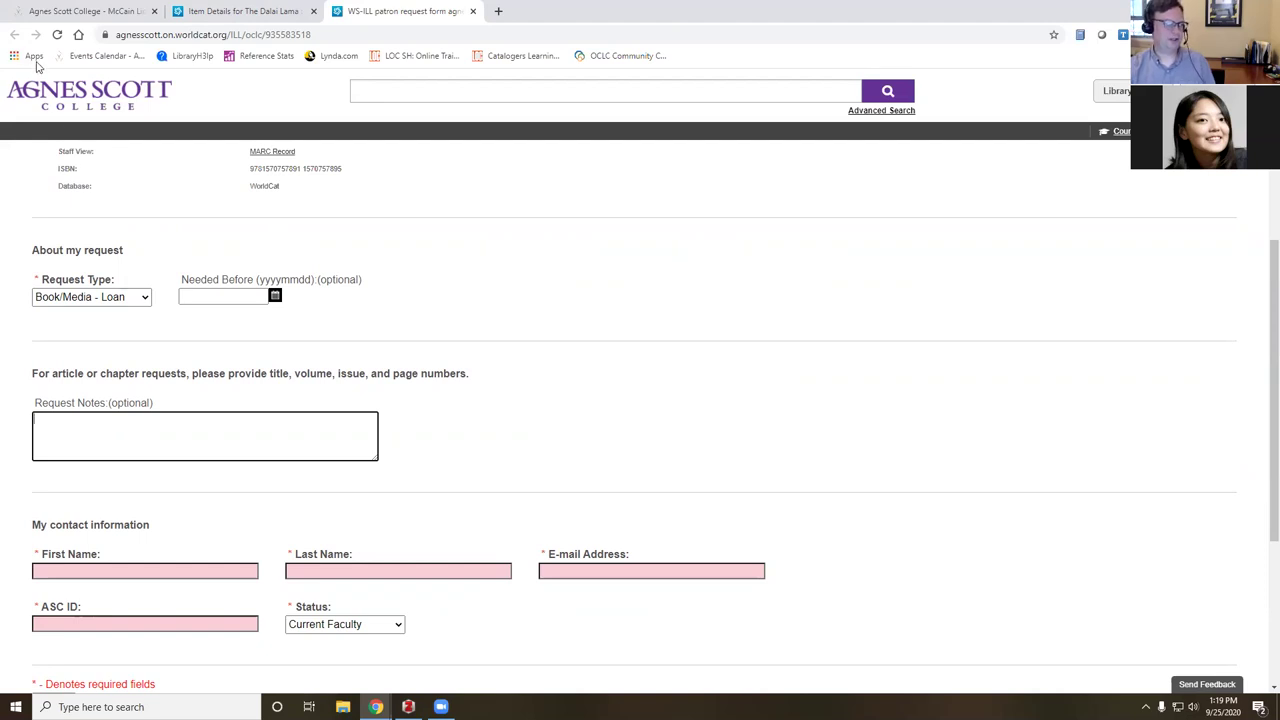
{"action": "left_click", "coordinate": [472, 11]}
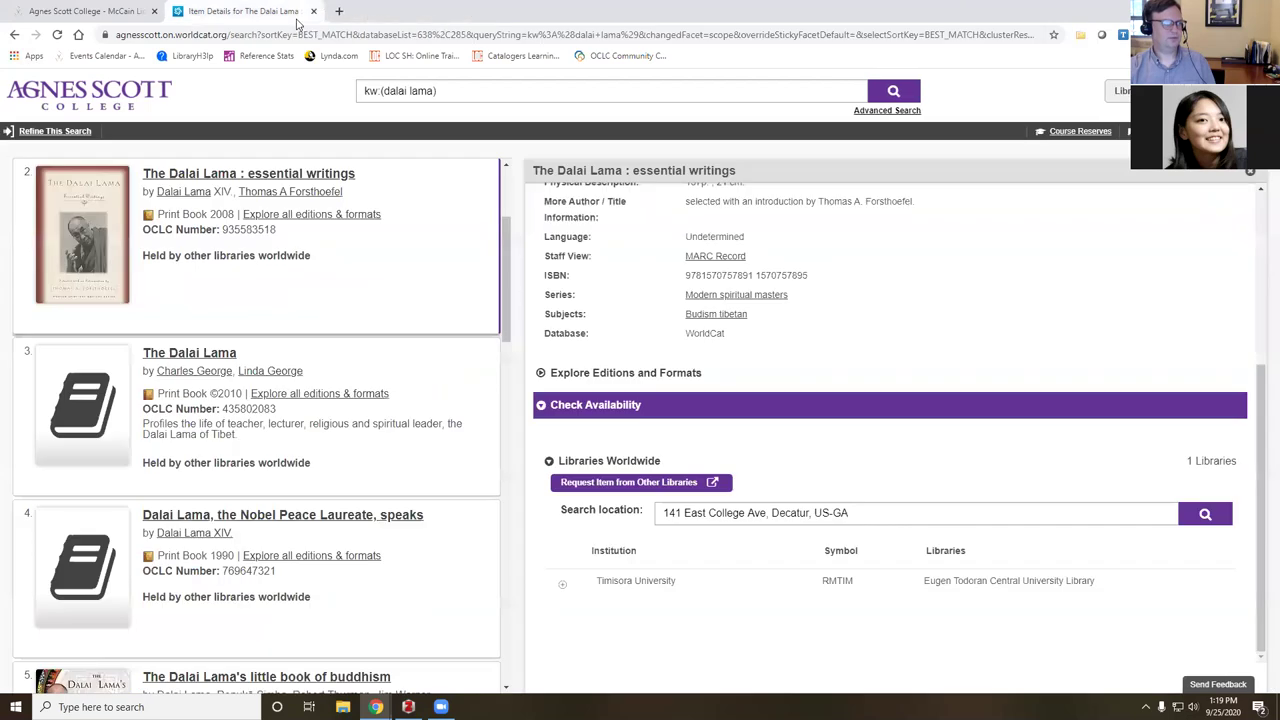
{"action": "left_click", "coordinate": [1250, 175]}
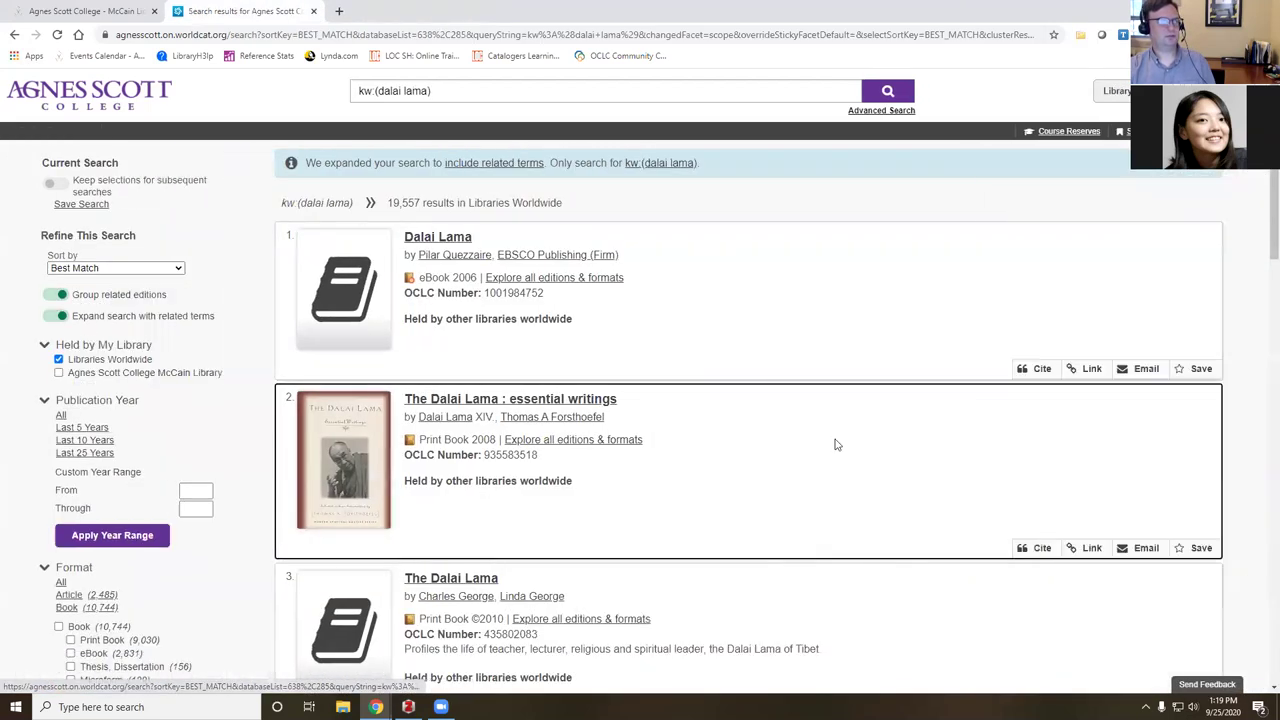
{"action": "scroll", "coordinate": [775, 505], "scroll_direction": "down", "scroll_amount": 4}
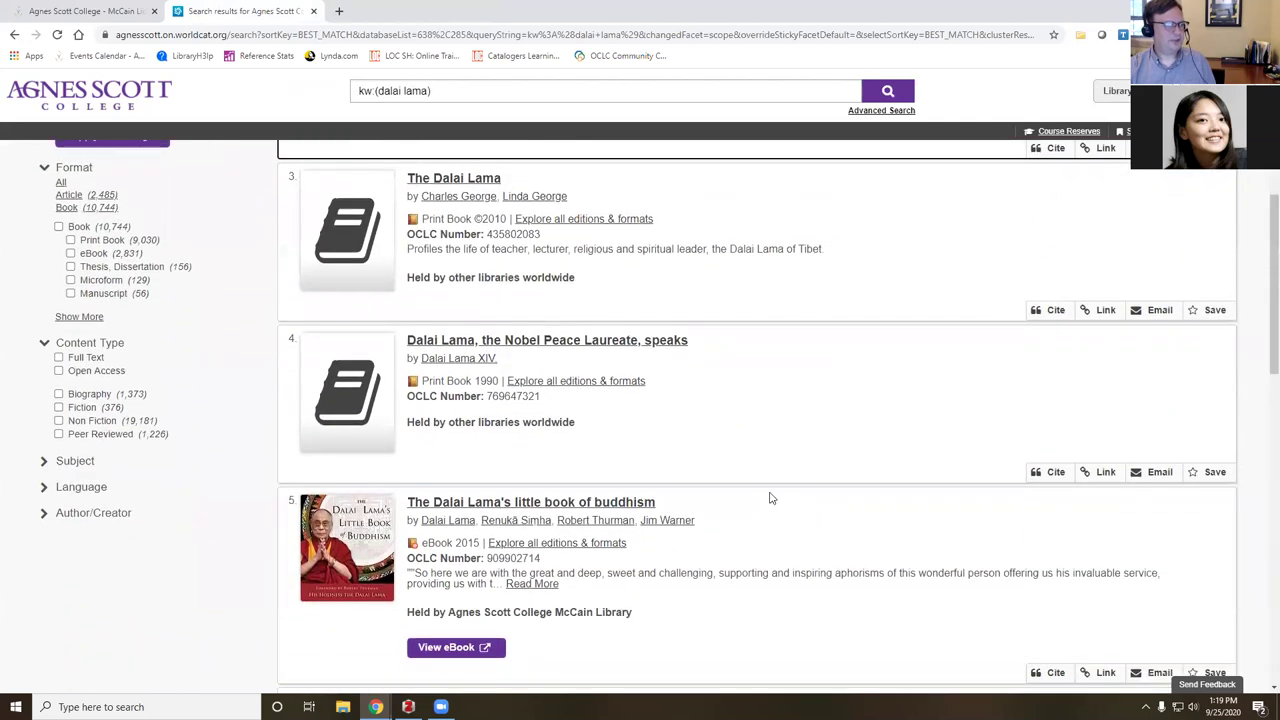
{"action": "left_click", "coordinate": [606, 345]}
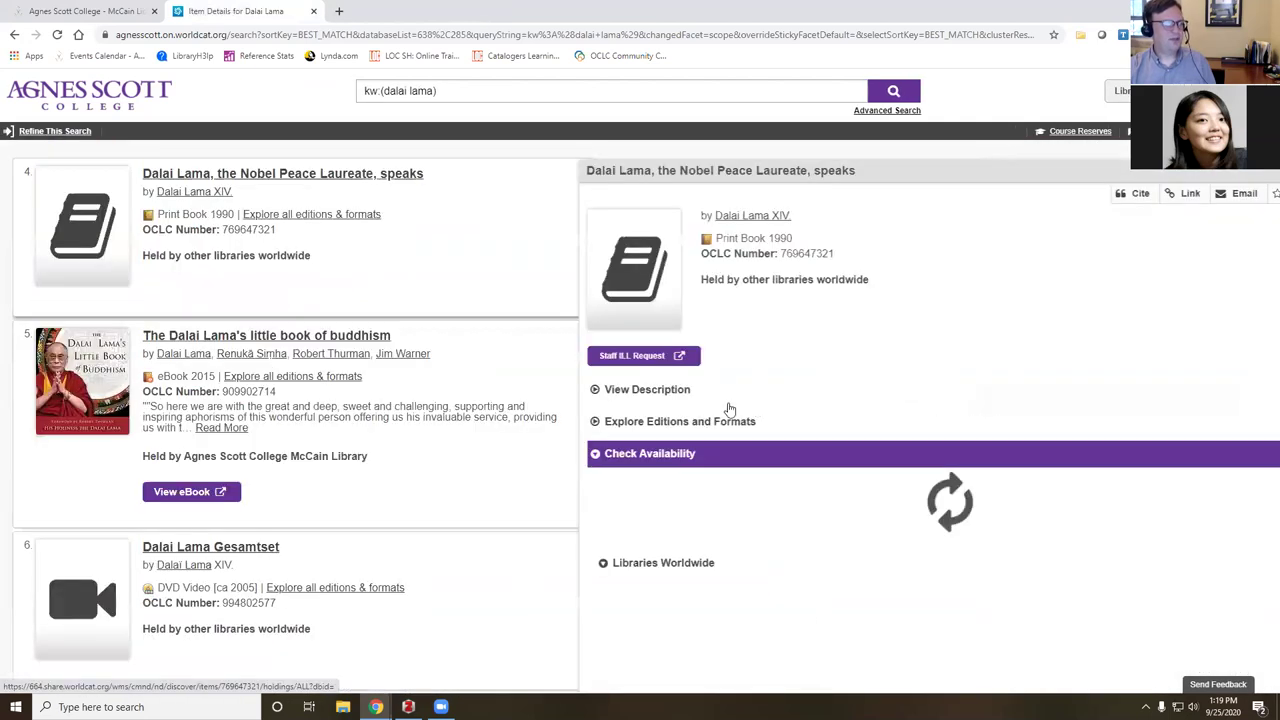
{"action": "left_click", "coordinate": [549, 389]}
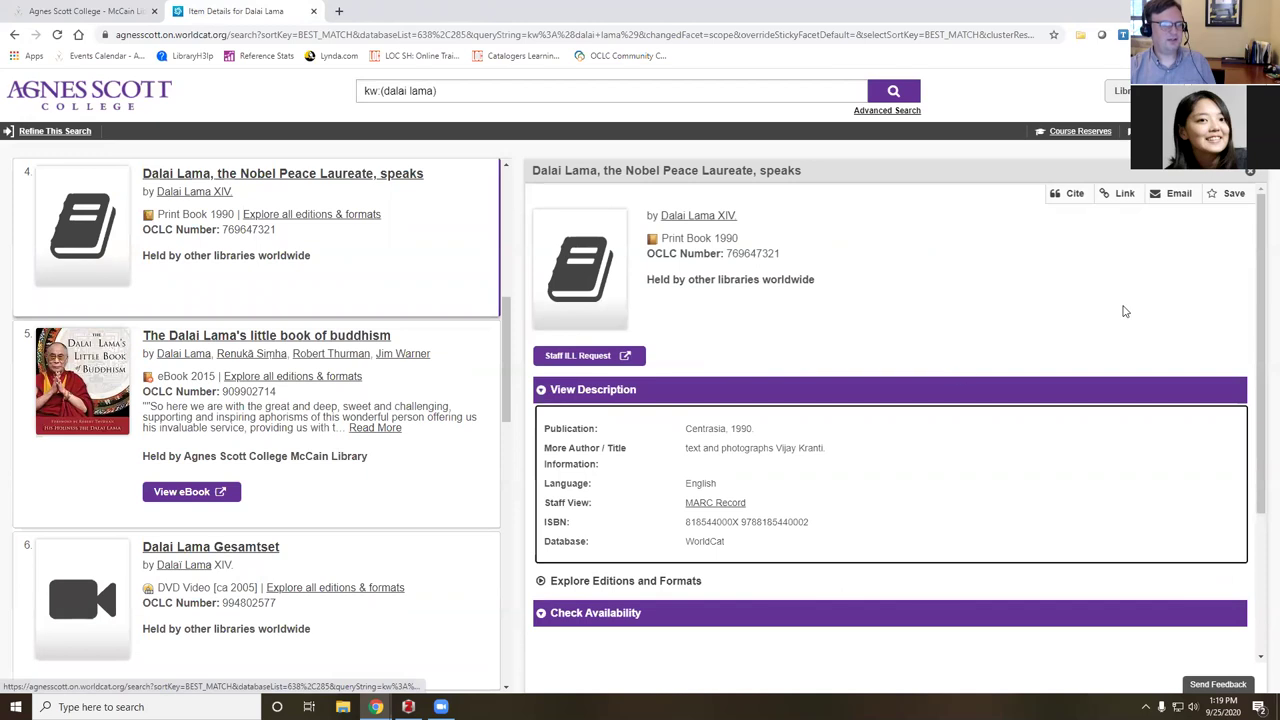
{"action": "left_click", "coordinate": [1250, 172]}
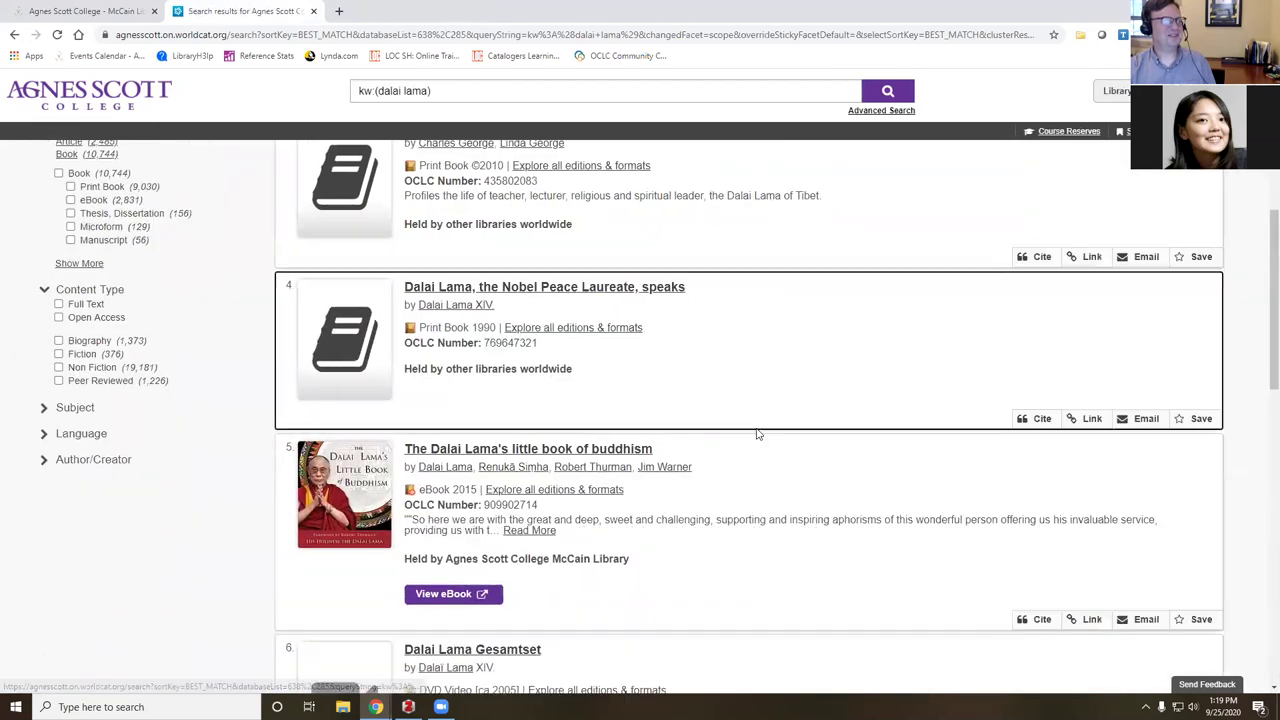
{"action": "scroll", "coordinate": [754, 442], "scroll_direction": "down", "scroll_amount": 5}
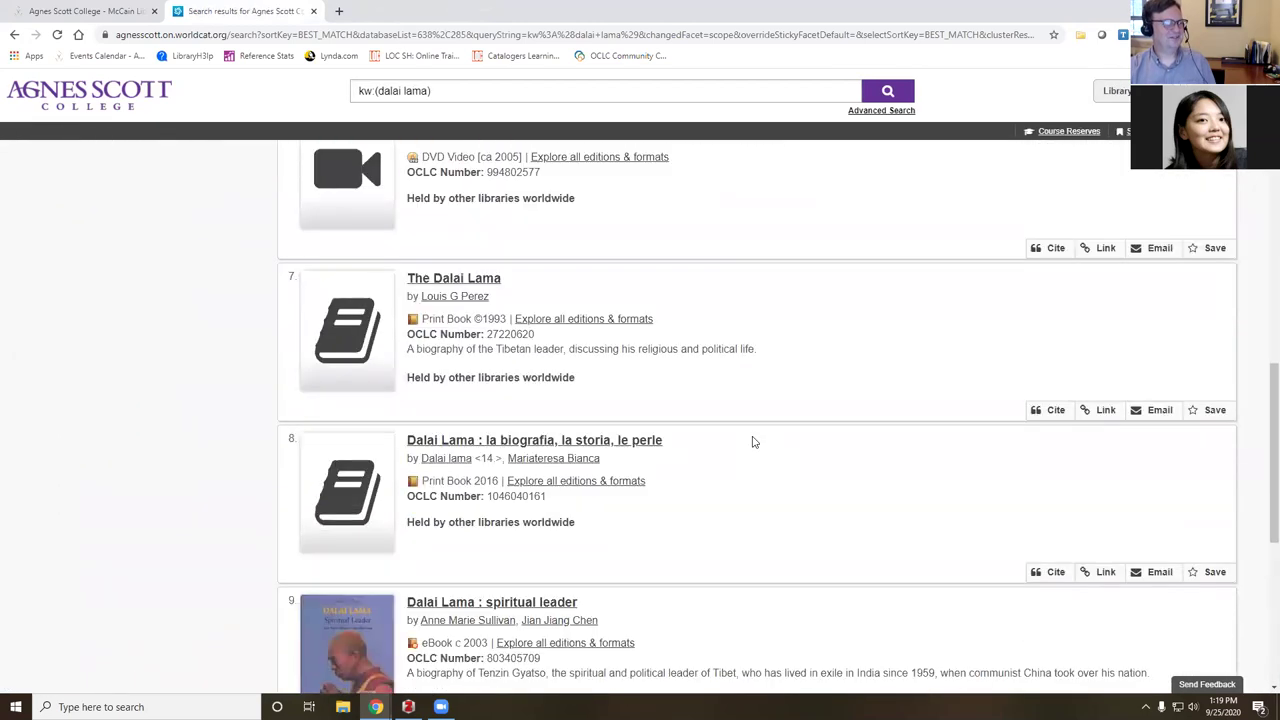
{"action": "left_click", "coordinate": [490, 283]}
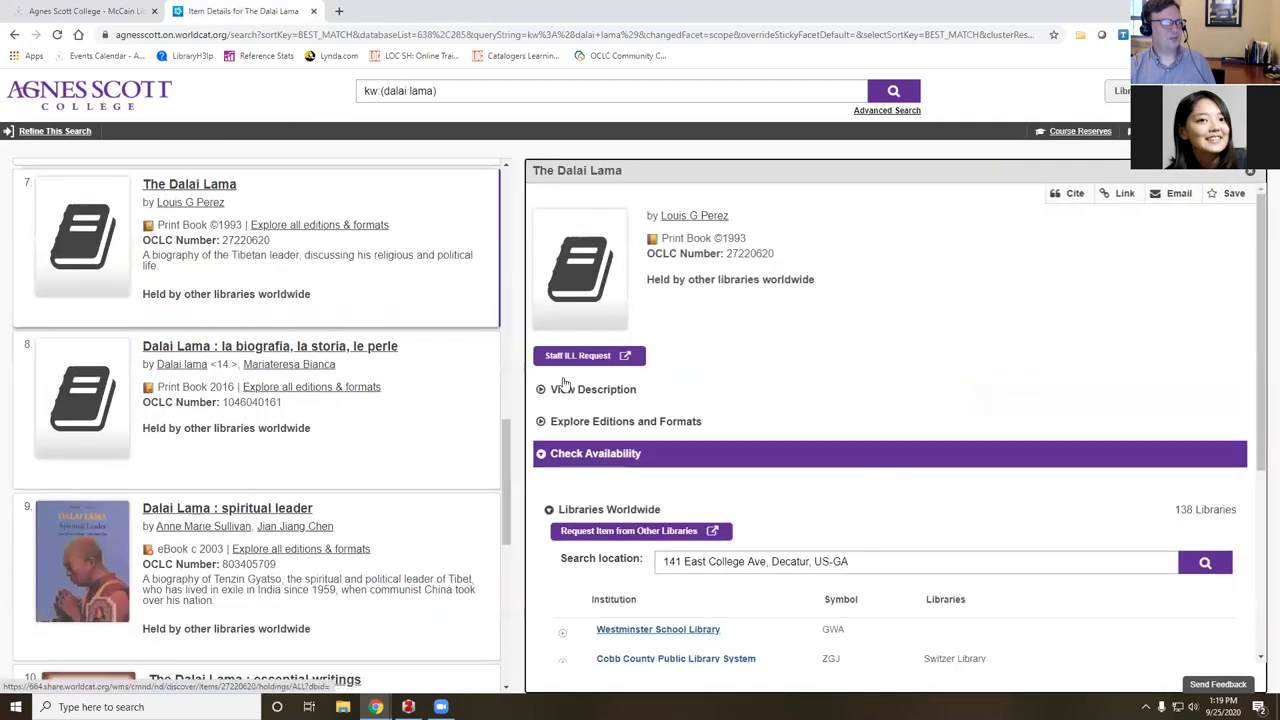
{"action": "left_click", "coordinate": [540, 390]}
{"action": "scroll", "coordinate": [966, 466], "scroll_direction": "down", "scroll_amount": 1}
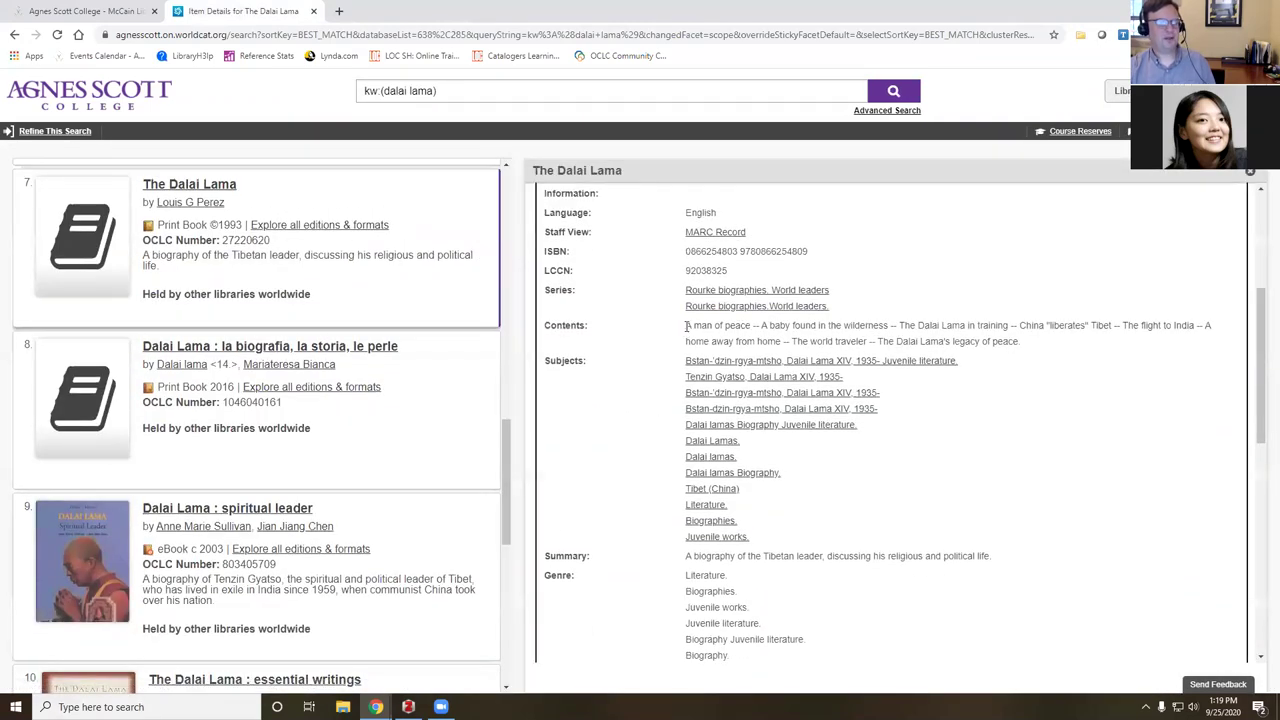
{"action": "left_click_drag", "start_coordinate": [761, 325], "coordinate": [890, 327]}
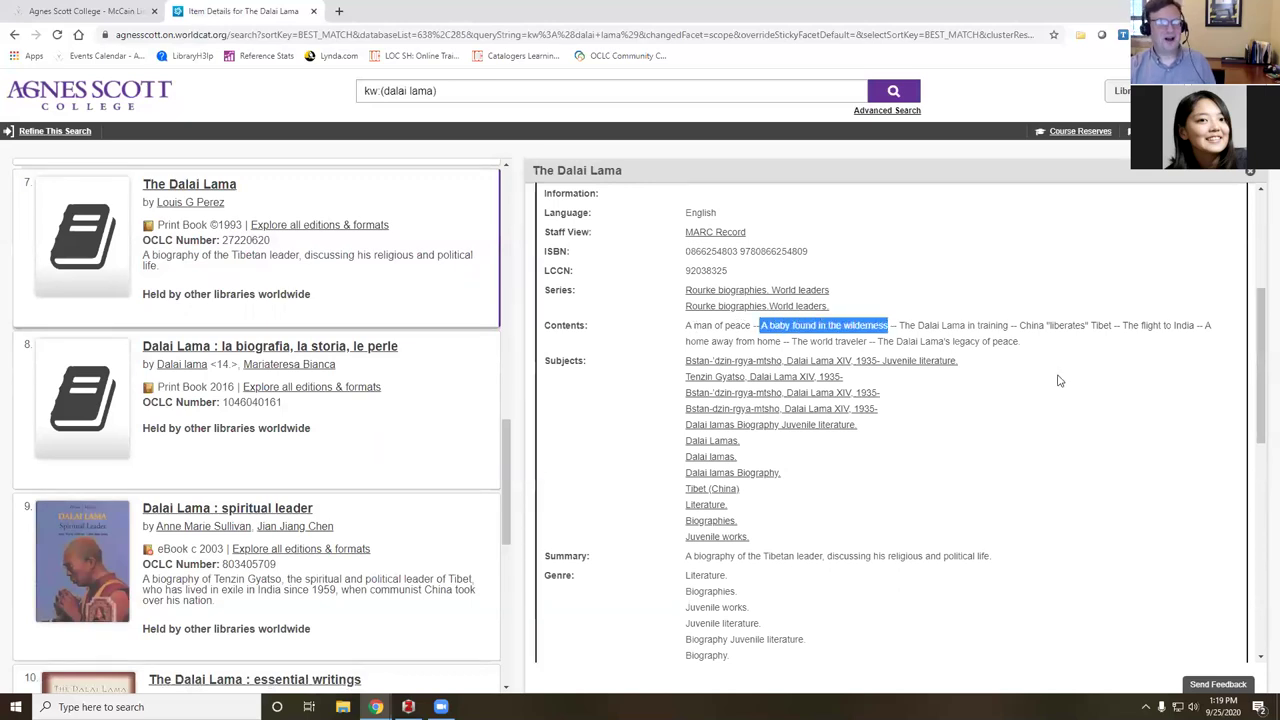
{"action": "left_click", "coordinate": [809, 326]}
{"action": "left_click_drag", "start_coordinate": [760, 325], "coordinate": [893, 326]}
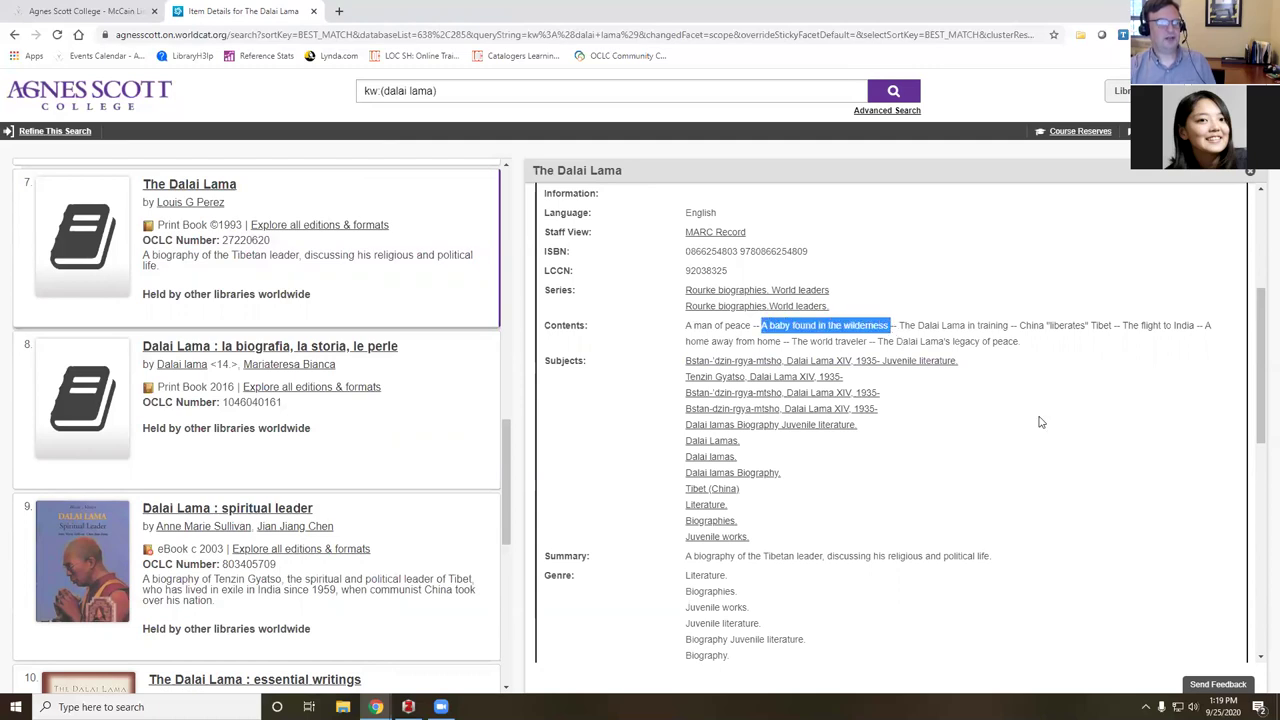
{"action": "scroll", "coordinate": [1035, 420], "scroll_direction": "down", "scroll_amount": 5}
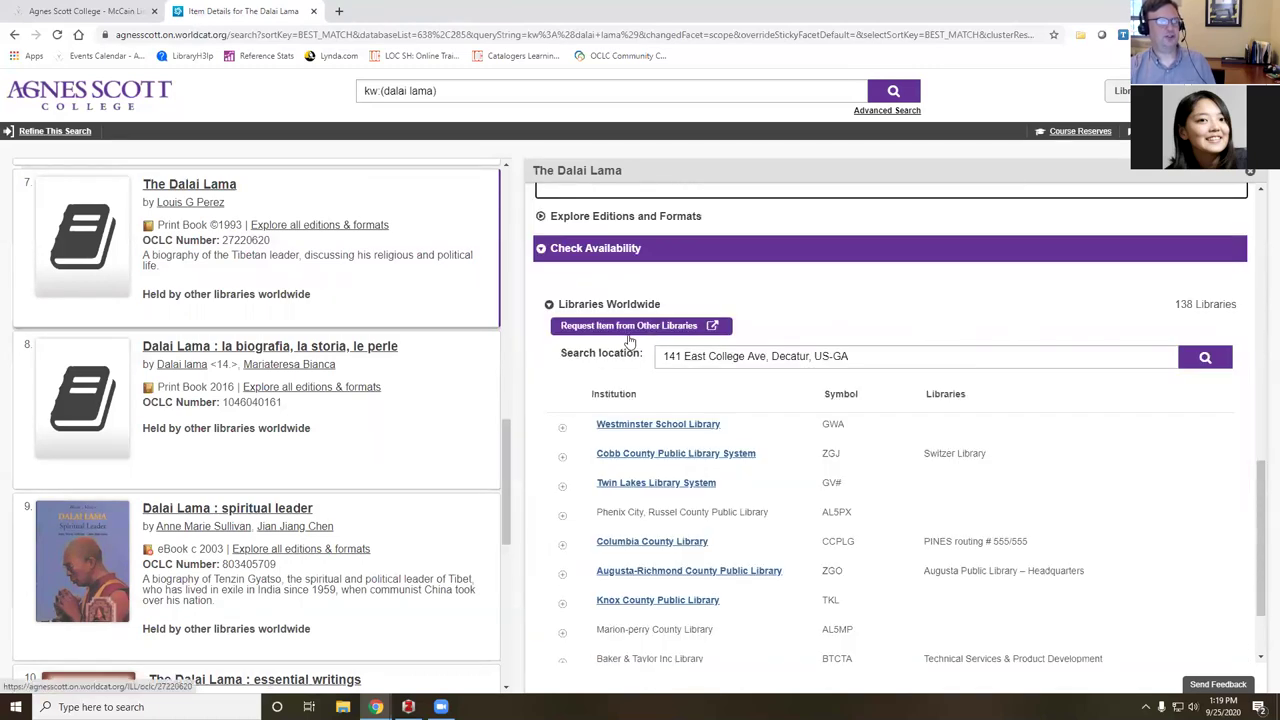
{"action": "scroll", "coordinate": [630, 345], "scroll_direction": "up", "scroll_amount": 1}
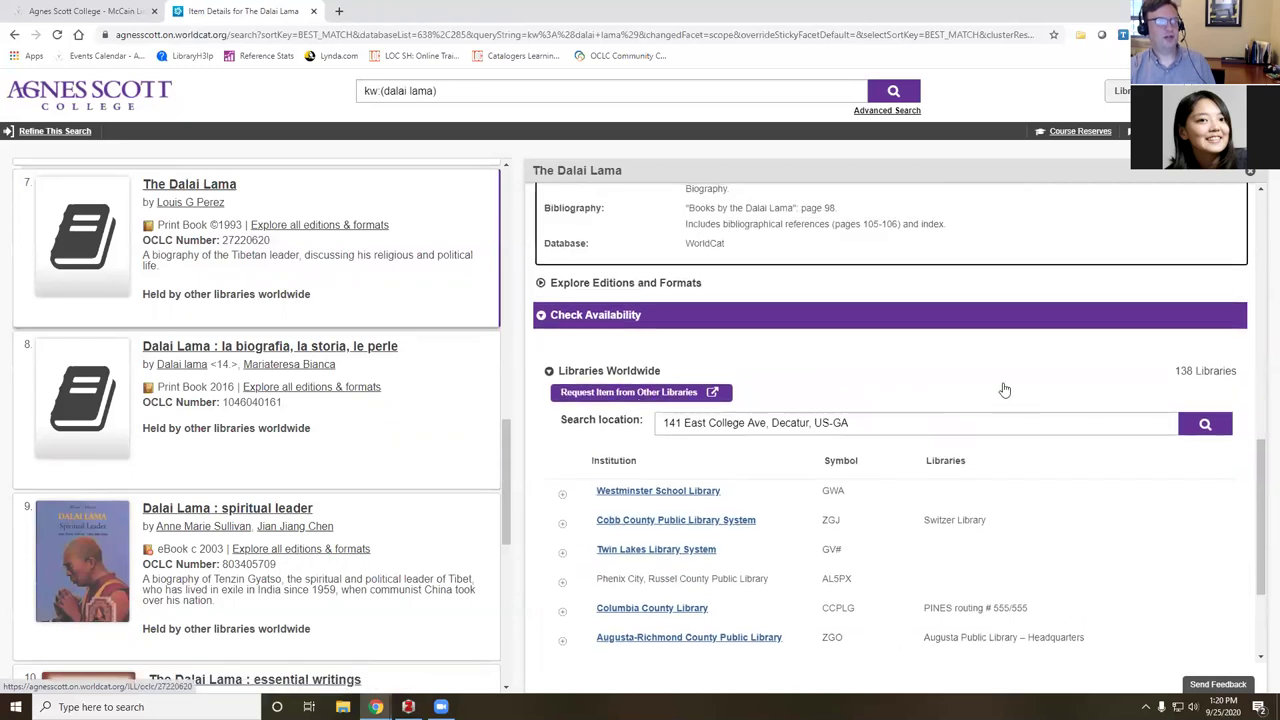
{"action": "scroll", "coordinate": [1028, 391], "scroll_direction": "up", "scroll_amount": 5}
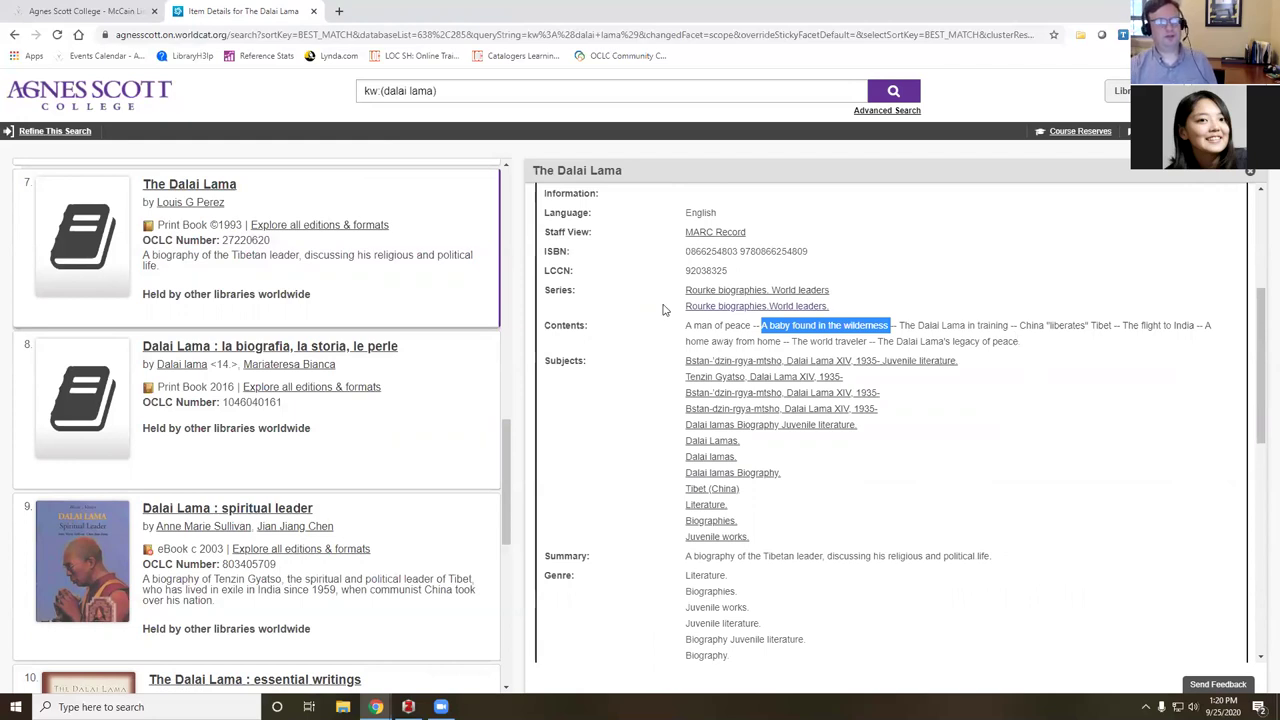
{"action": "left_click_drag", "start_coordinate": [686, 325], "coordinate": [1085, 365]}
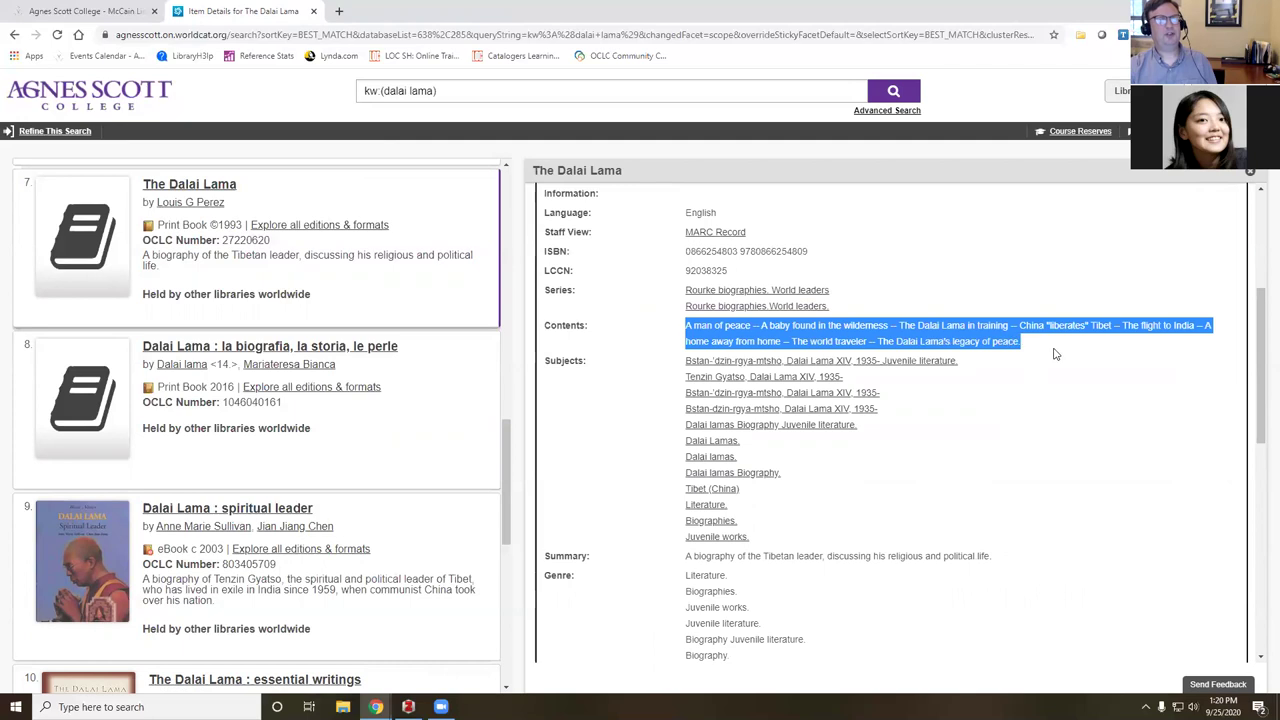
{"action": "left_click", "coordinate": [1117, 433]}
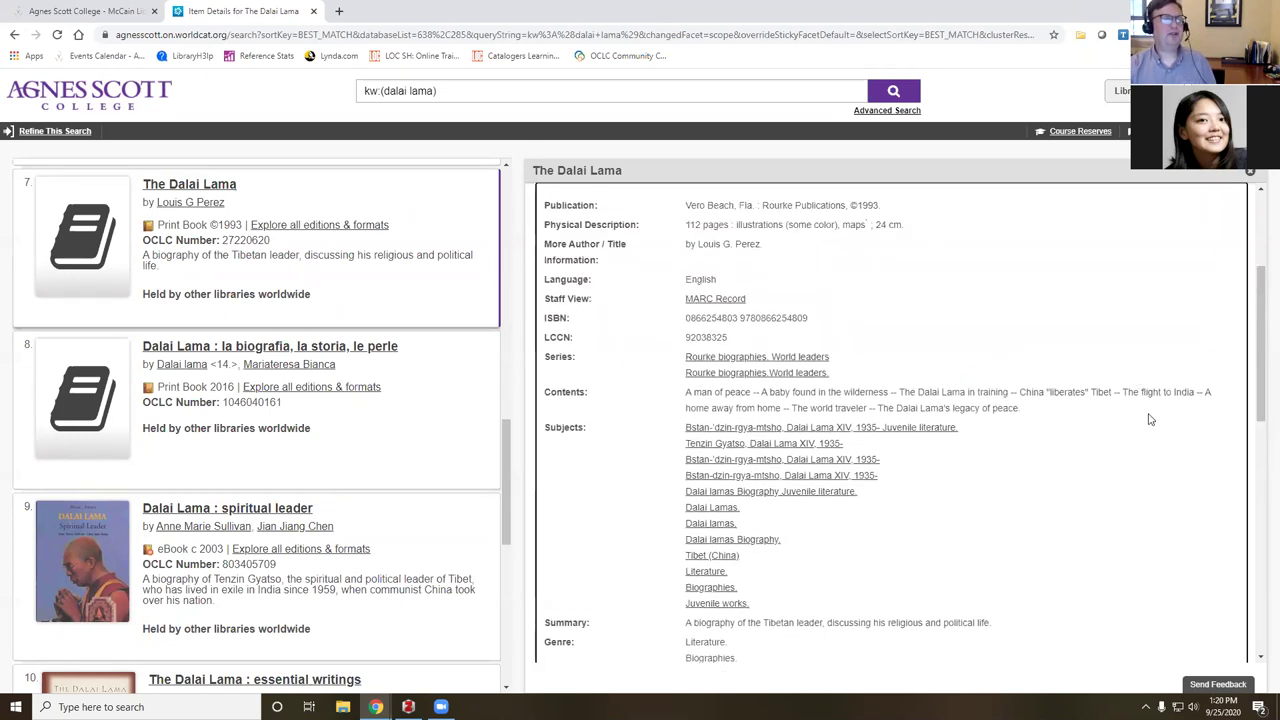
{"action": "scroll", "coordinate": [1140, 418], "scroll_direction": "up", "scroll_amount": 2}
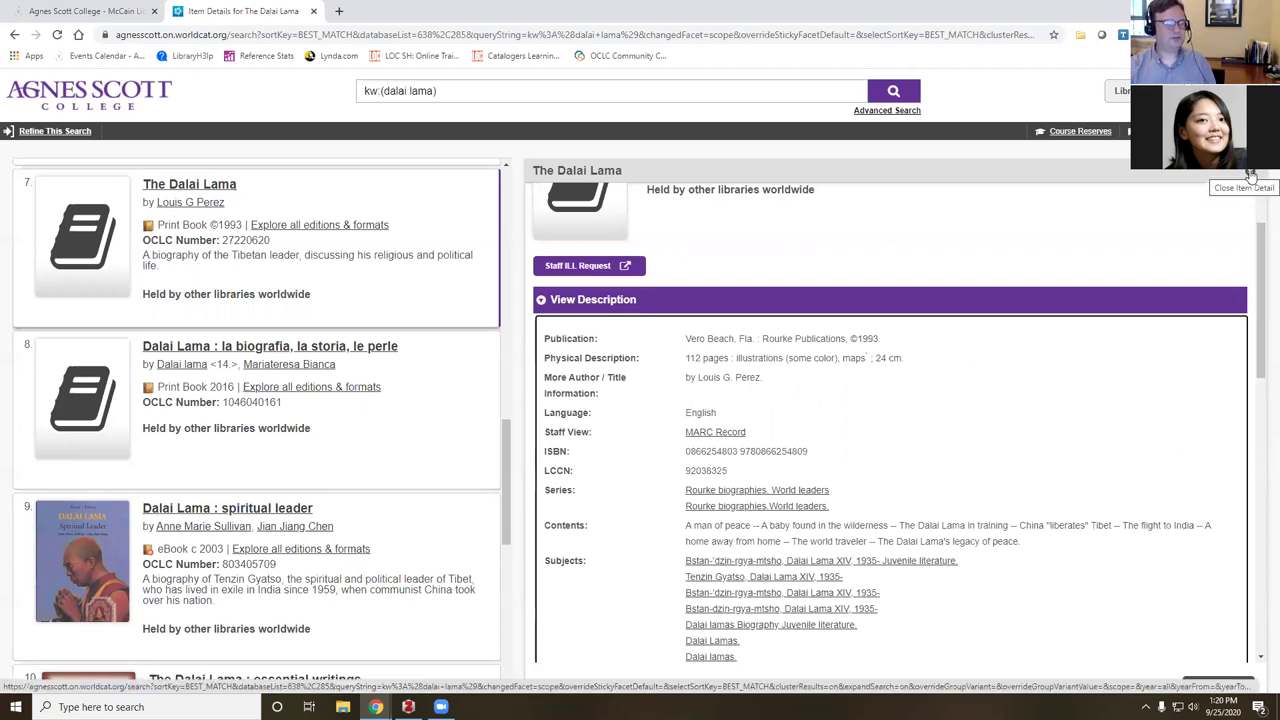
Close the Perez biography's details and scroll through the worldwide dalai lama results and filter sidebar.
{"action": "left_click", "coordinate": [1250, 175]}
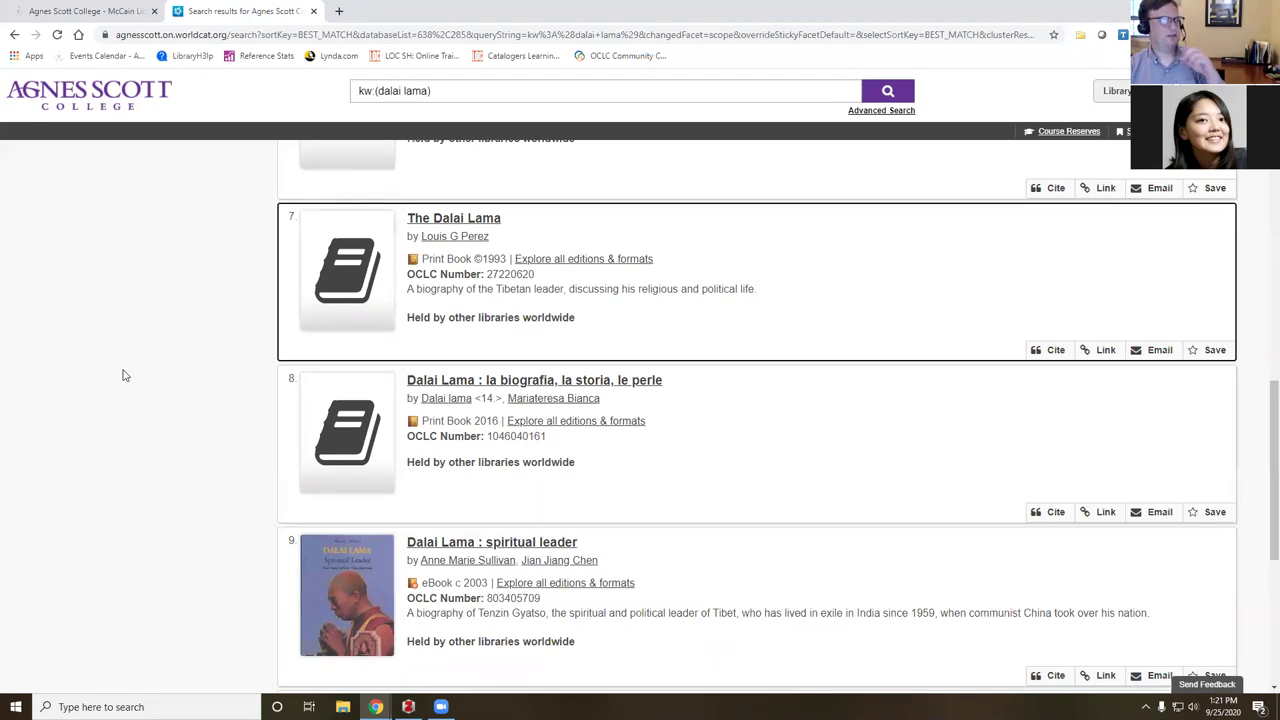
{"action": "scroll", "coordinate": [124, 386], "scroll_direction": "up", "scroll_amount": 2}
{"action": "scroll", "coordinate": [124, 386], "scroll_direction": "up", "scroll_amount": 5}
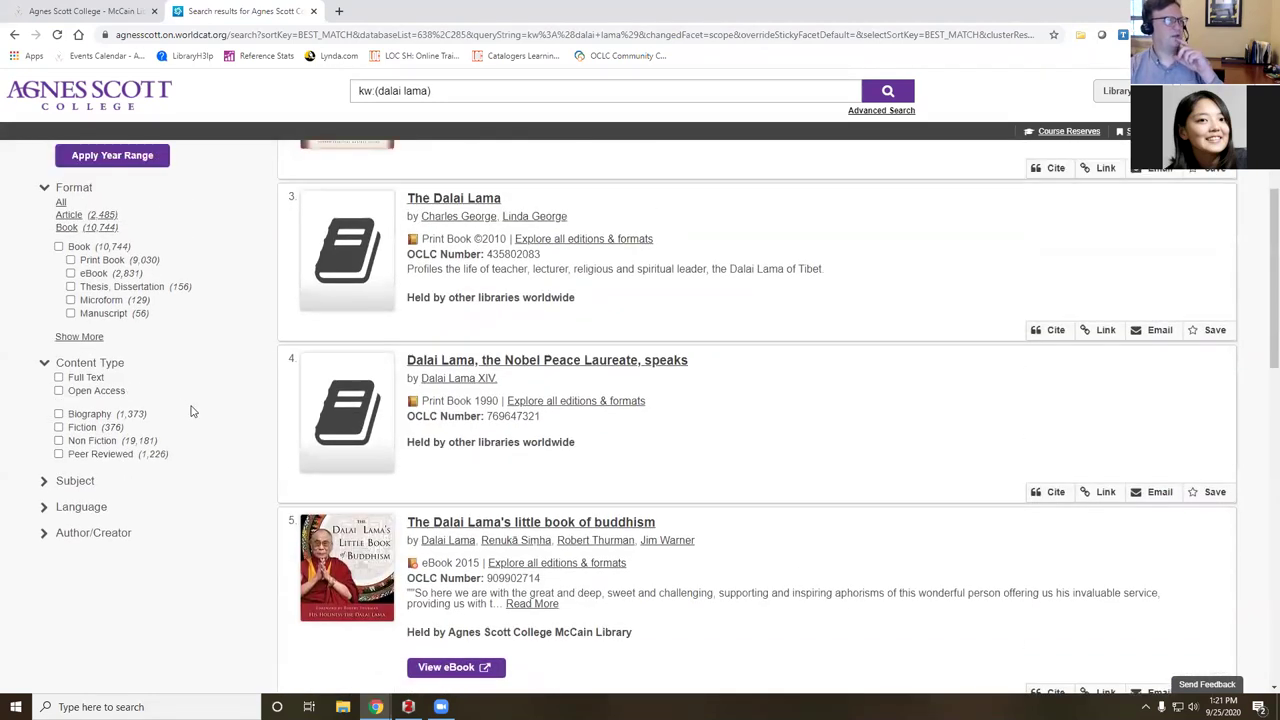
{"action": "scroll", "coordinate": [198, 412], "scroll_direction": "up", "scroll_amount": 4}
{"action": "scroll", "coordinate": [560, 270], "scroll_direction": "up", "scroll_amount": 2}
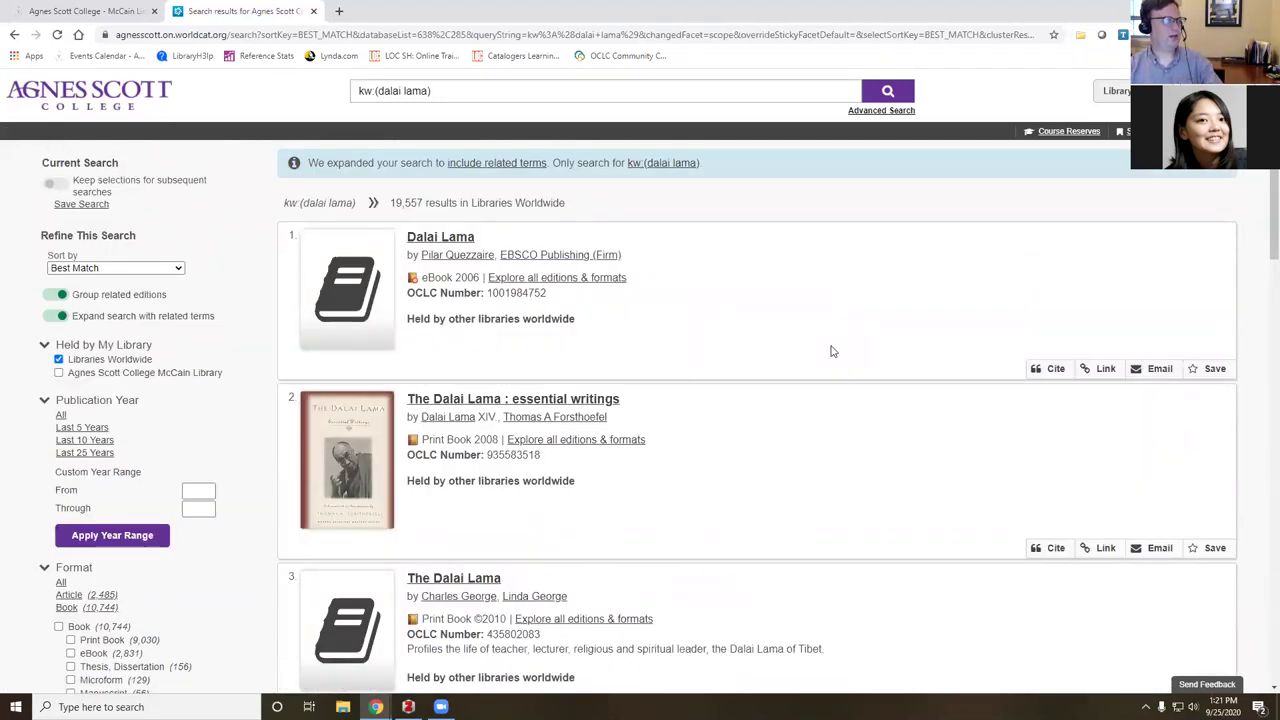
{"action": "scroll", "coordinate": [830, 351], "scroll_direction": "down", "scroll_amount": 1}
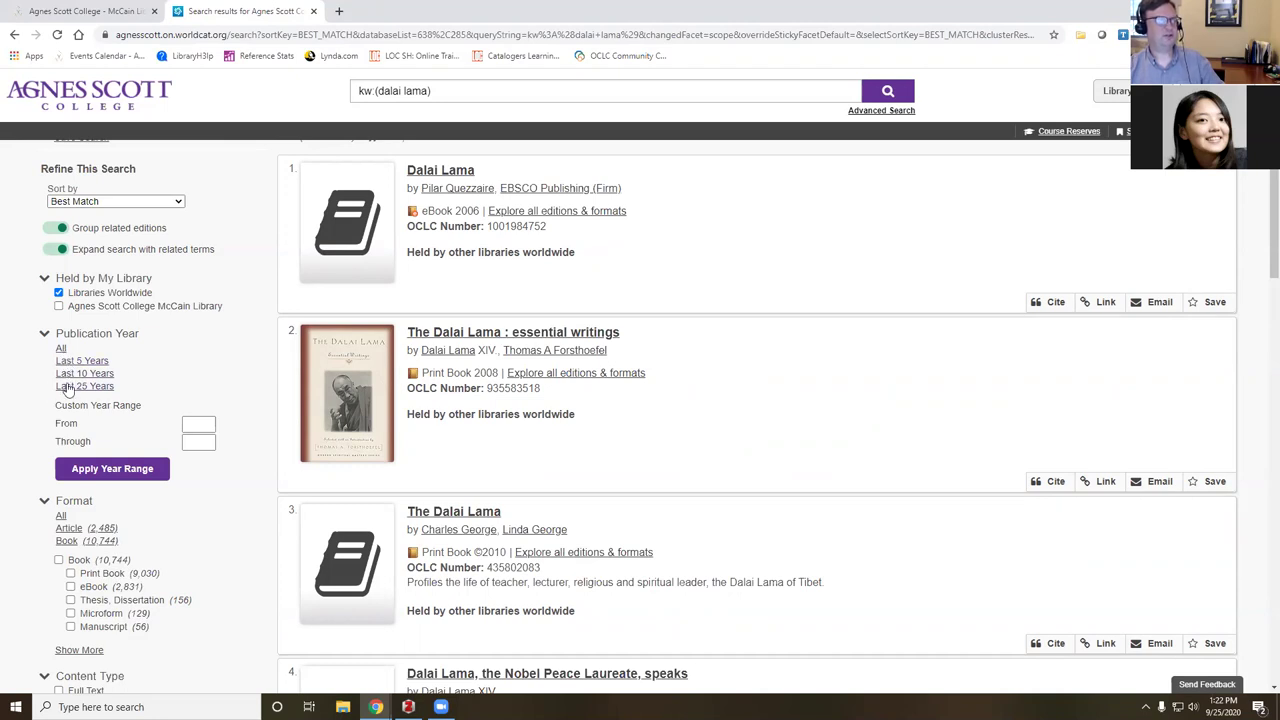
{"action": "scroll", "coordinate": [30, 402], "scroll_direction": "down", "scroll_amount": 2}
{"action": "scroll", "coordinate": [30, 402], "scroll_direction": "down", "scroll_amount": 2}
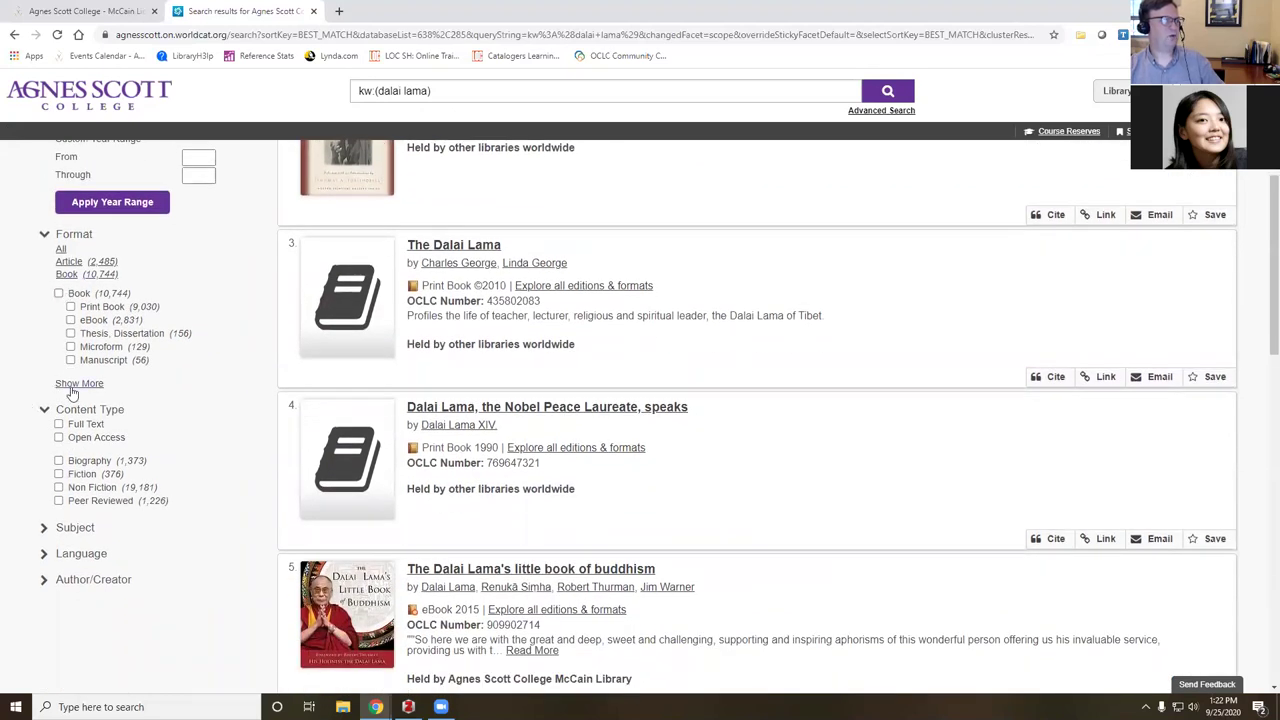
Expand the Format facet to list Video, Audiobook, Archival Material and other formats.
{"action": "left_click", "coordinate": [72, 388]}
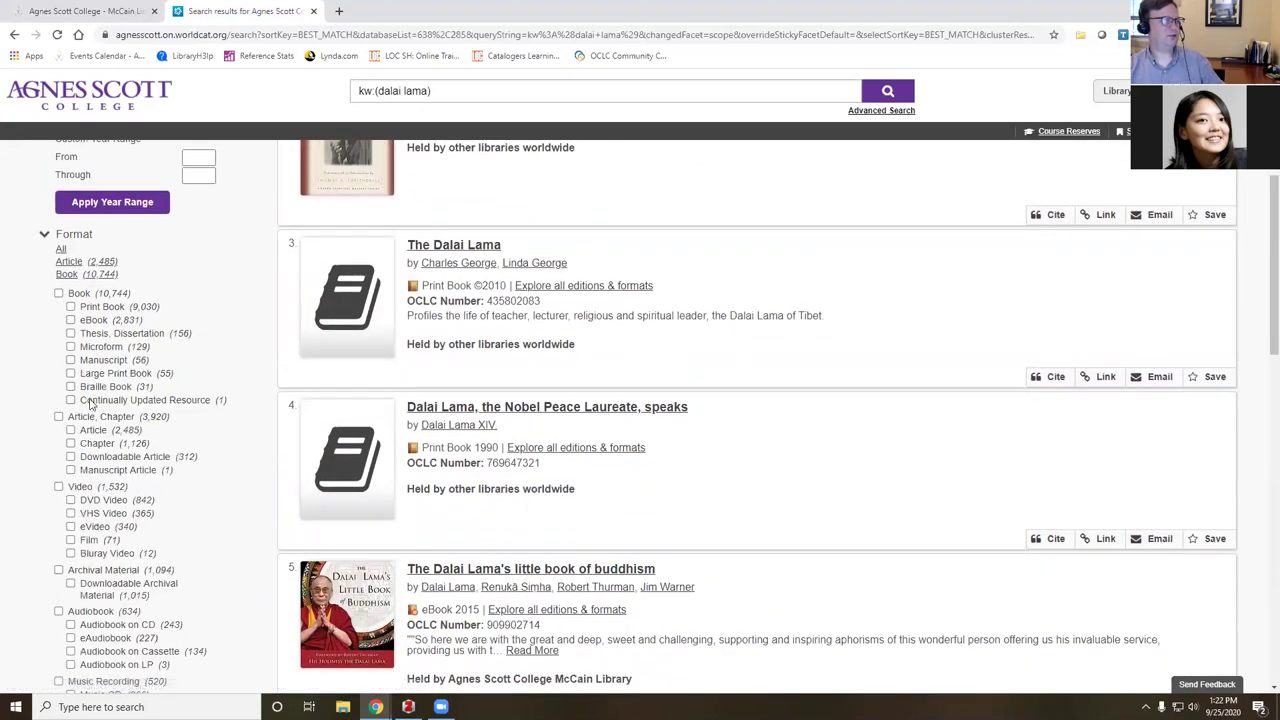
{"action": "scroll", "coordinate": [36, 405], "scroll_direction": "down", "scroll_amount": 1}
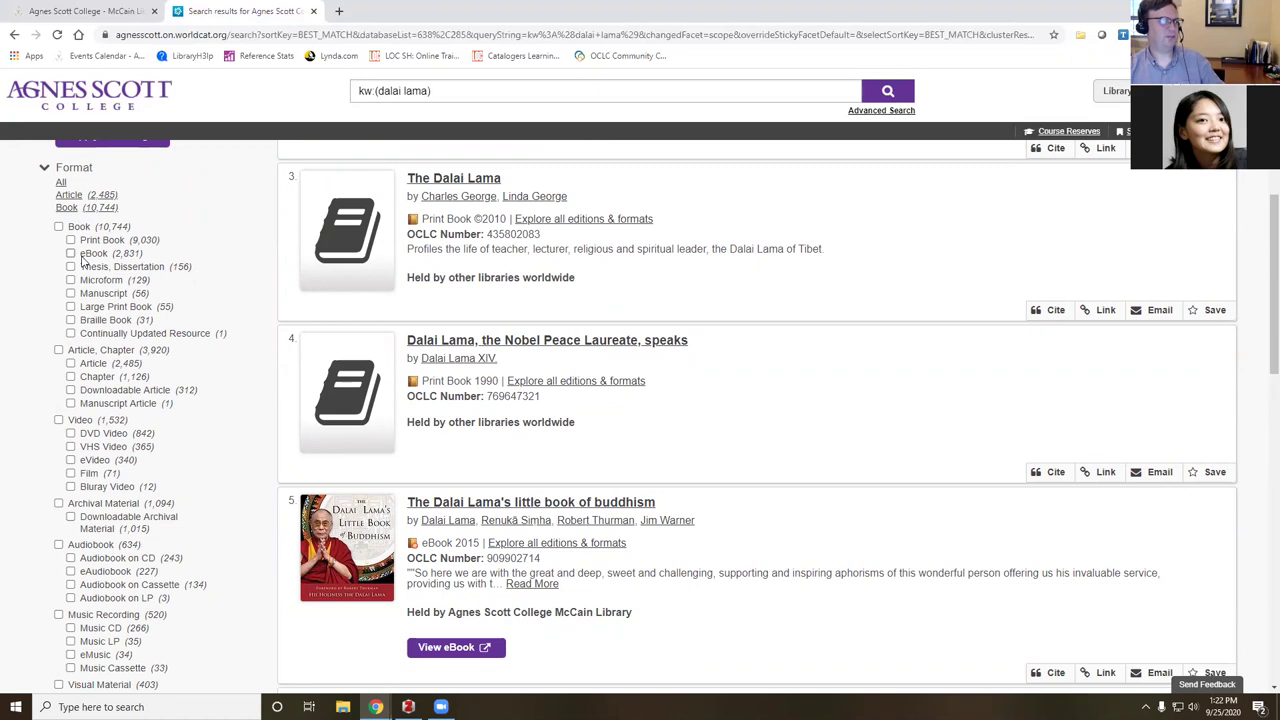
{"action": "scroll", "coordinate": [108, 320], "scroll_direction": "down", "scroll_amount": 1}
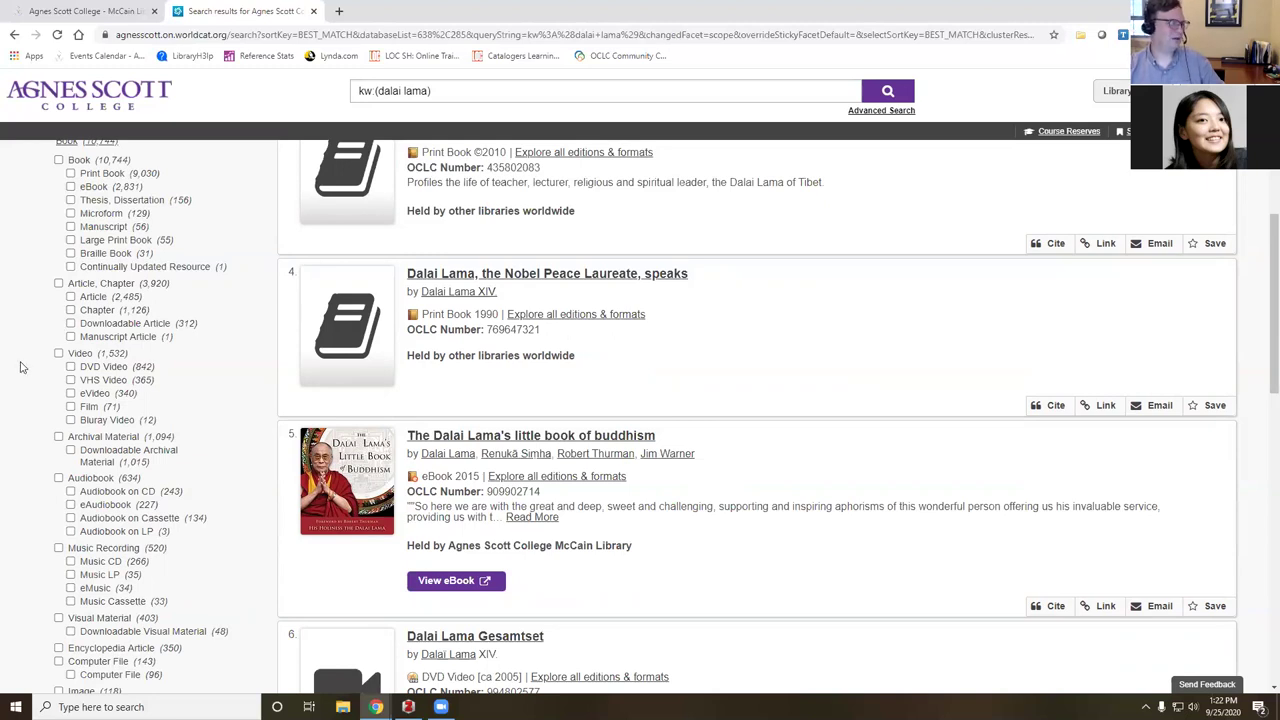
{"action": "scroll", "coordinate": [100, 330], "scroll_direction": "down", "scroll_amount": 1}
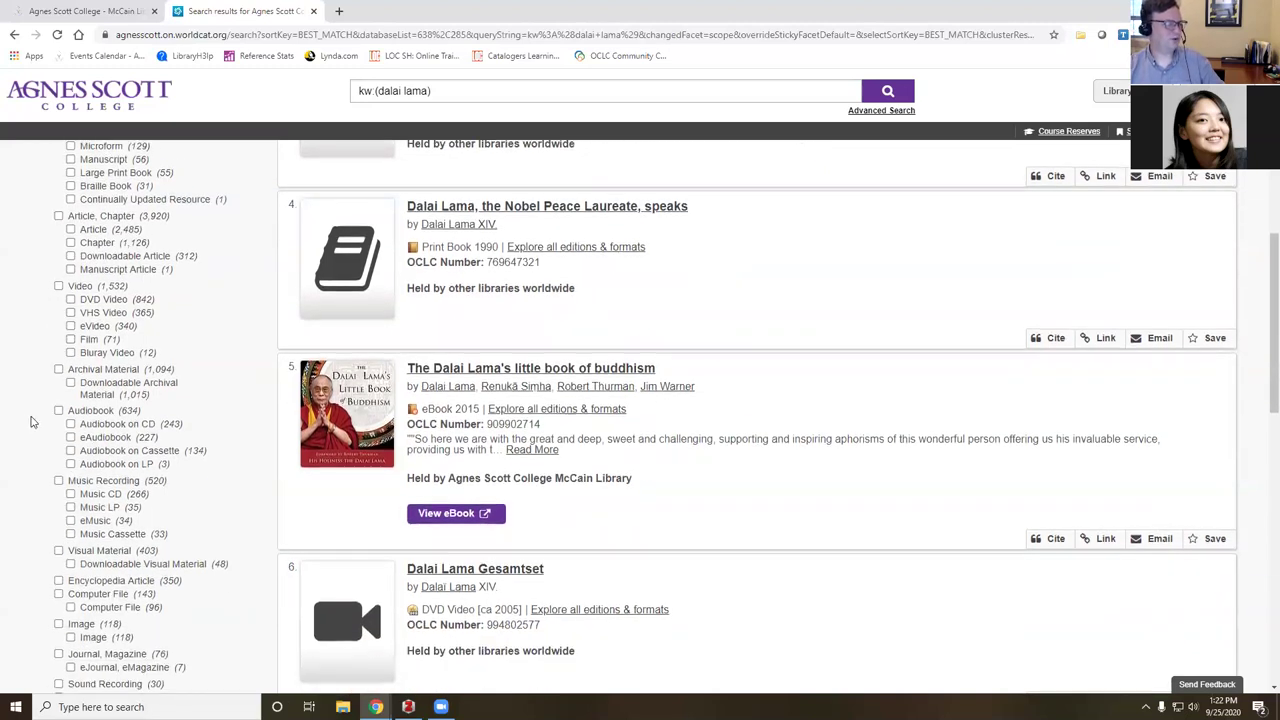
{"action": "scroll", "coordinate": [30, 421], "scroll_direction": "down", "scroll_amount": 2}
{"action": "scroll", "coordinate": [30, 421], "scroll_direction": "down", "scroll_amount": 6}
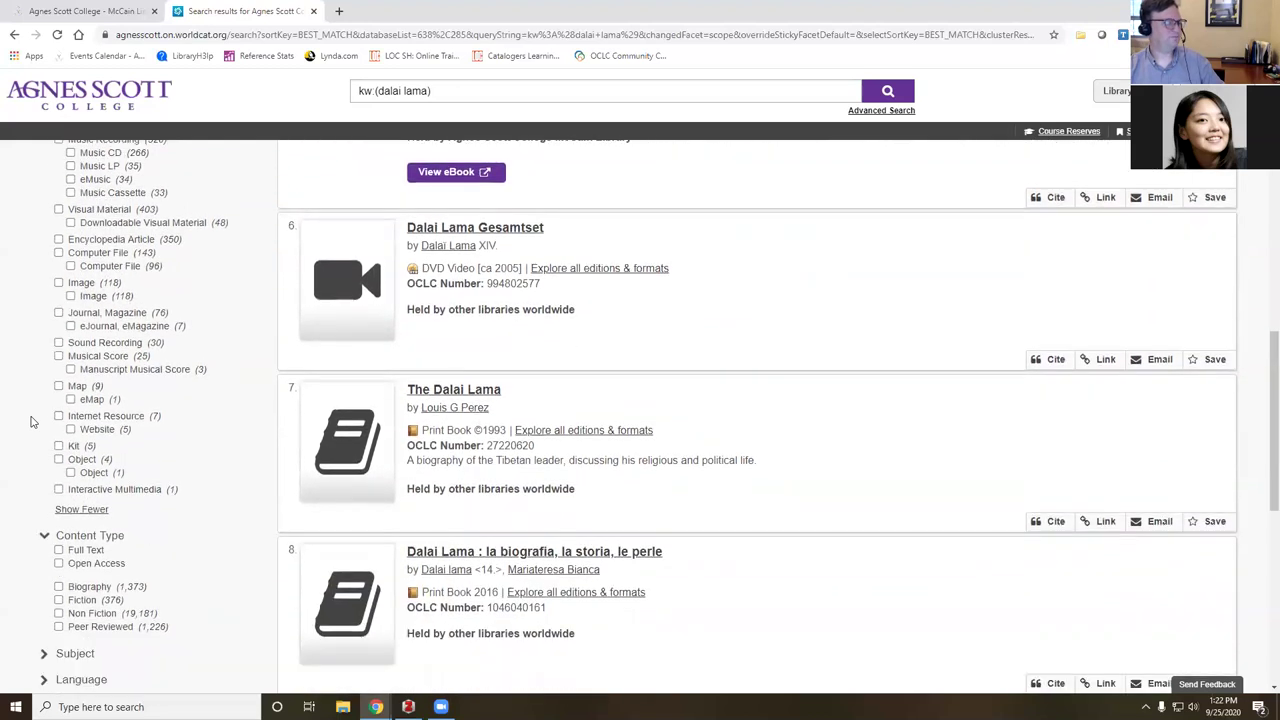
{"action": "scroll", "coordinate": [30, 421], "scroll_direction": "down", "scroll_amount": 1}
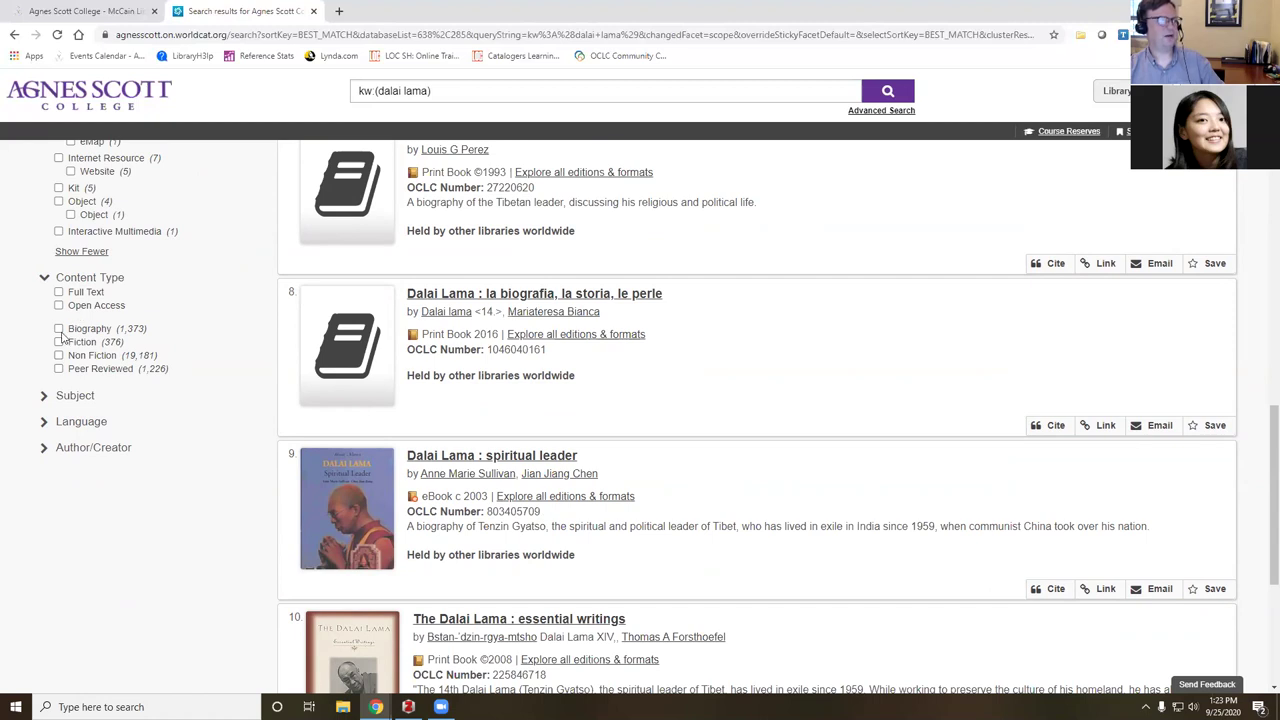
Expand the Language facet showing English 8,620, German 1,696, Tibetan 1,377 and French 1,101.
{"action": "left_click", "coordinate": [45, 426]}
{"action": "scroll", "coordinate": [28, 463], "scroll_direction": "down", "scroll_amount": 1}
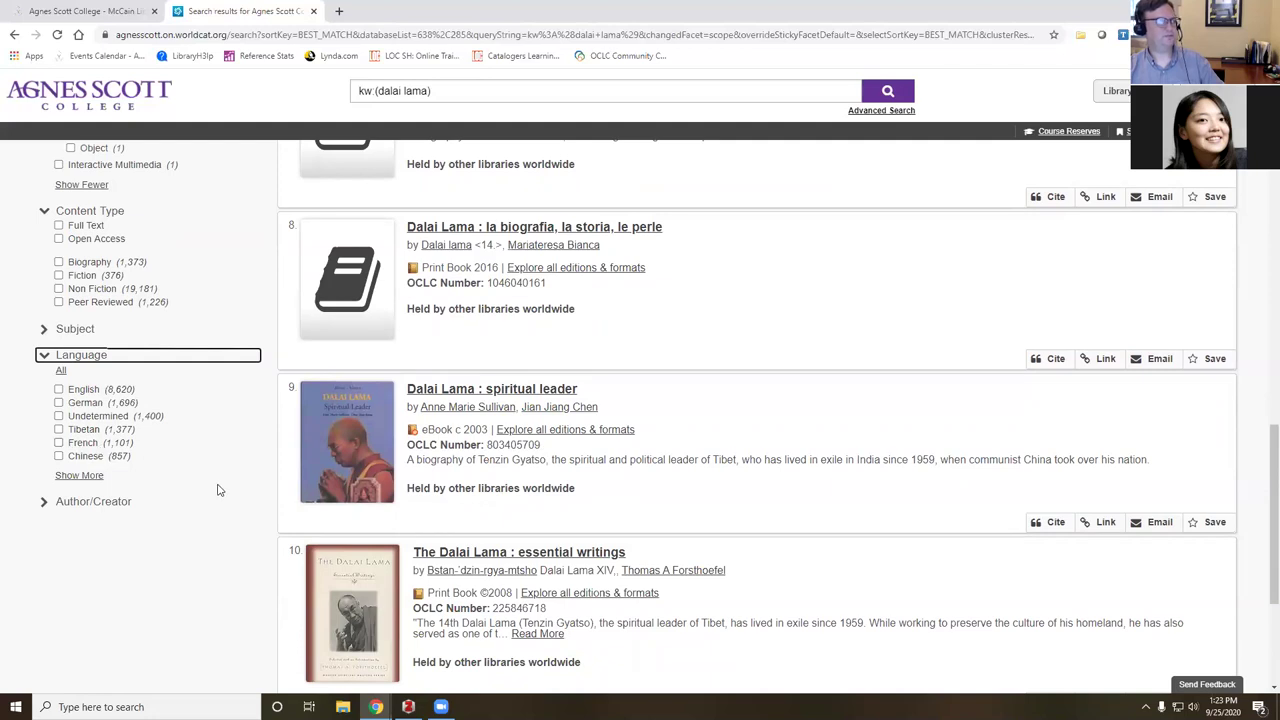
{"action": "scroll", "coordinate": [216, 491], "scroll_direction": "up", "scroll_amount": 12}
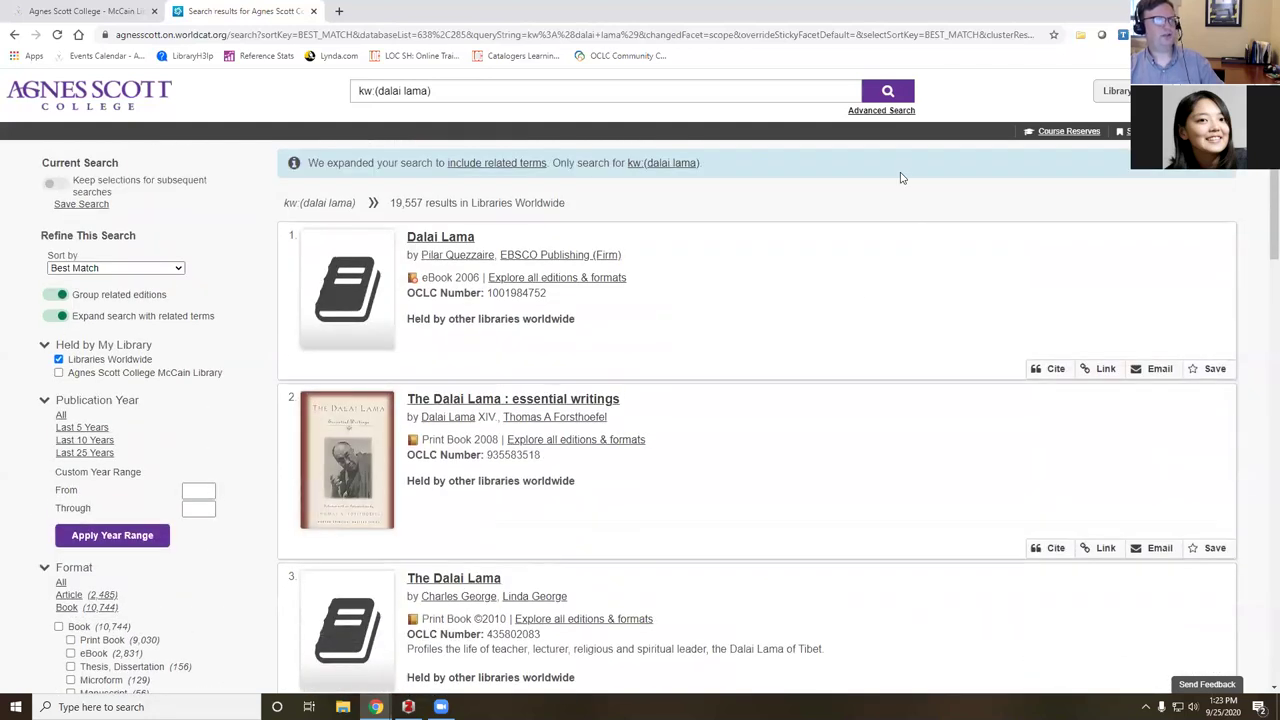
{"action": "left_click", "coordinate": [866, 113]}
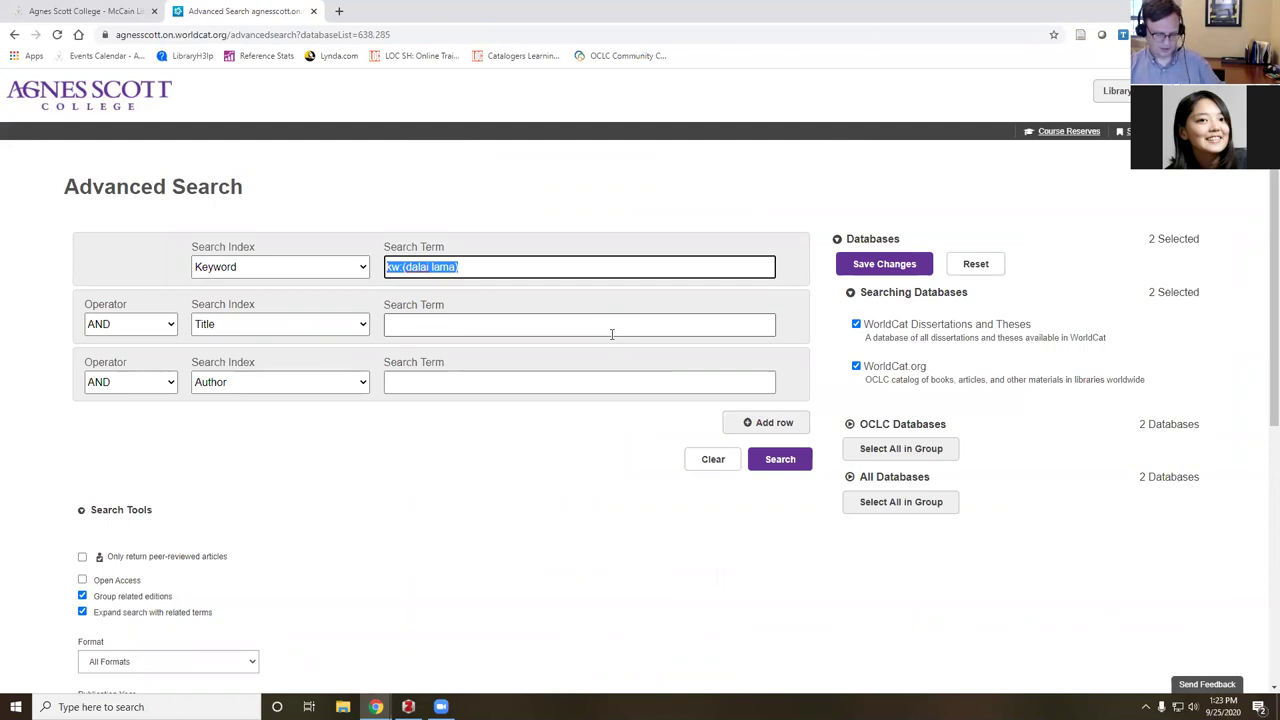
{"action": "type", "text": "prop"}
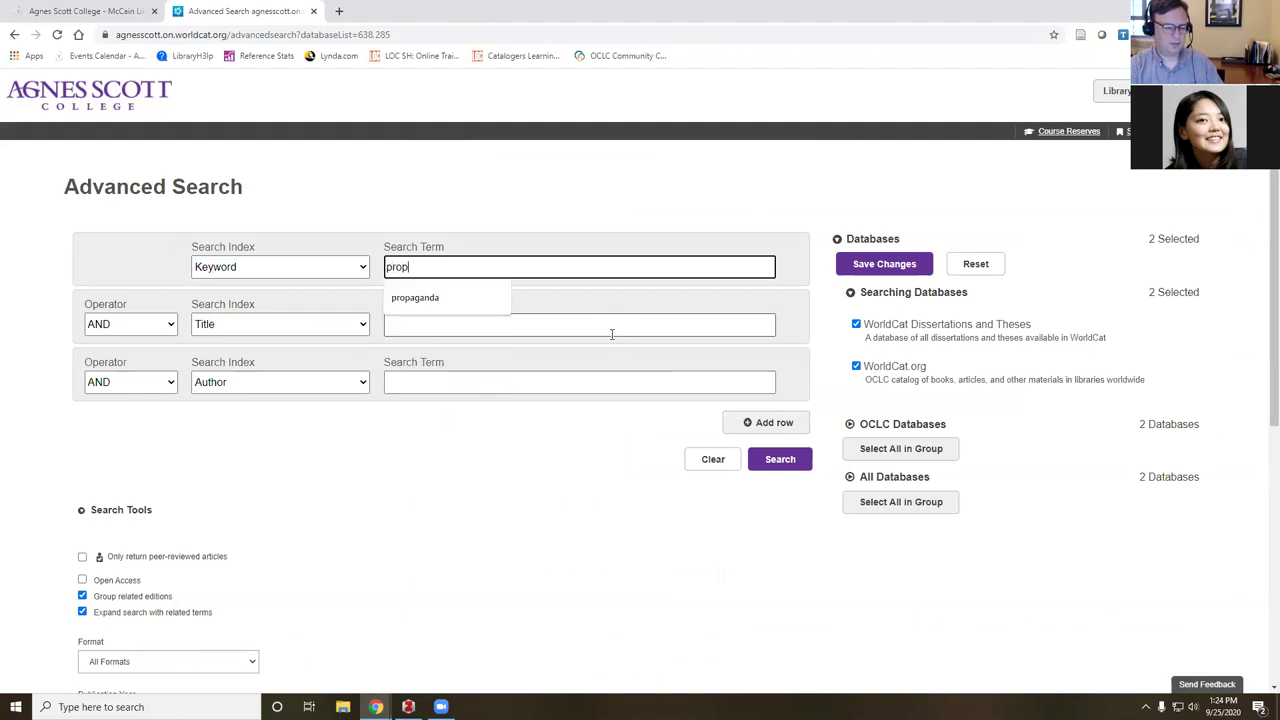
{"action": "type", "text": "aganda"}
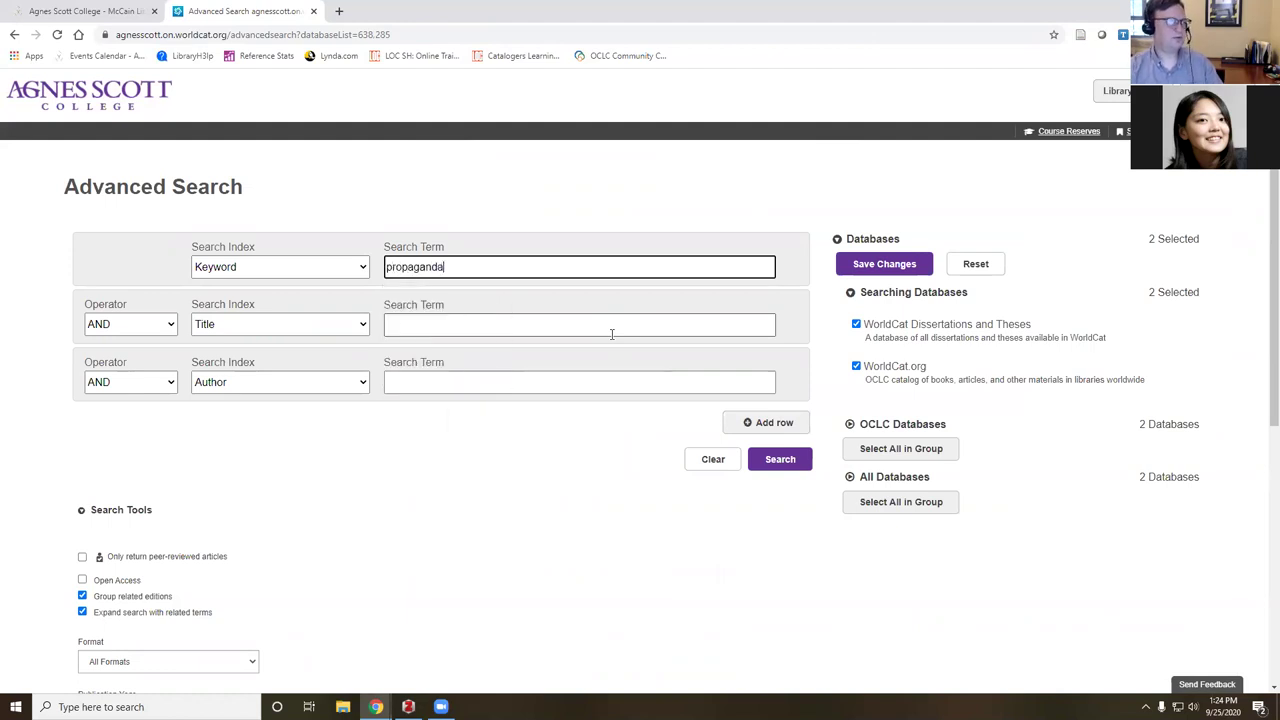
{"action": "left_click", "coordinate": [364, 329]}
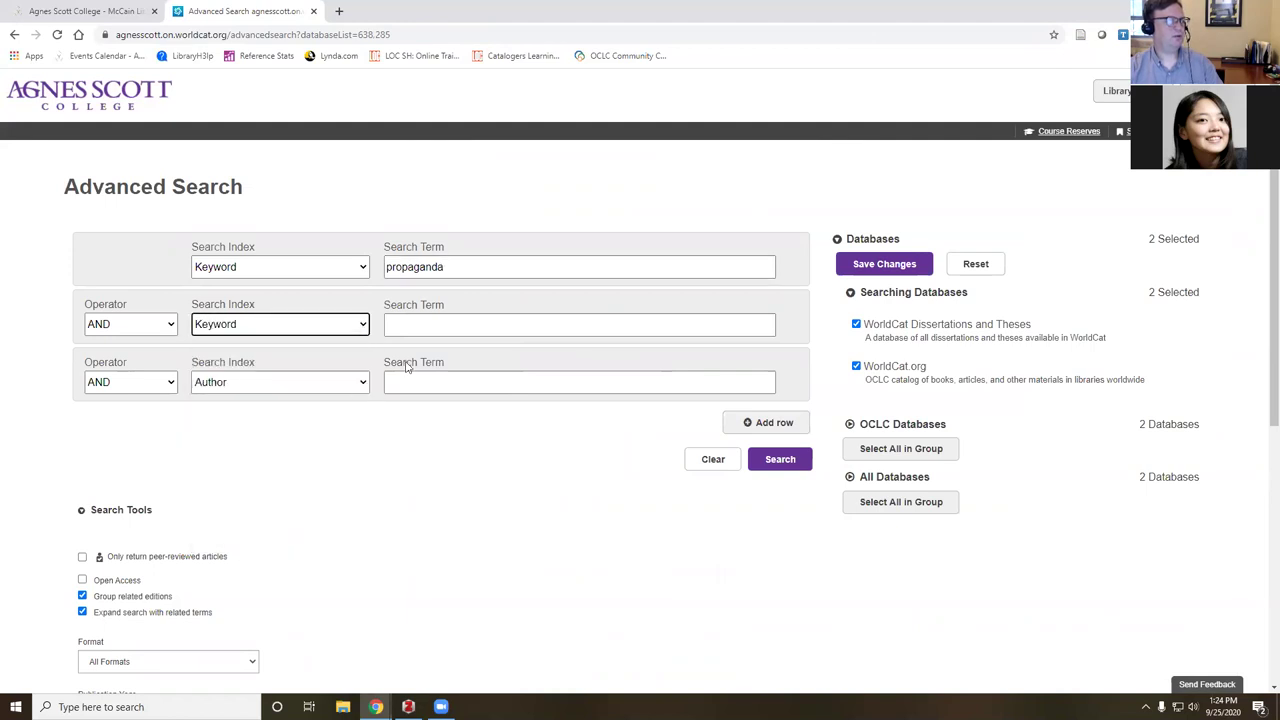
{"action": "left_click", "coordinate": [434, 321]}
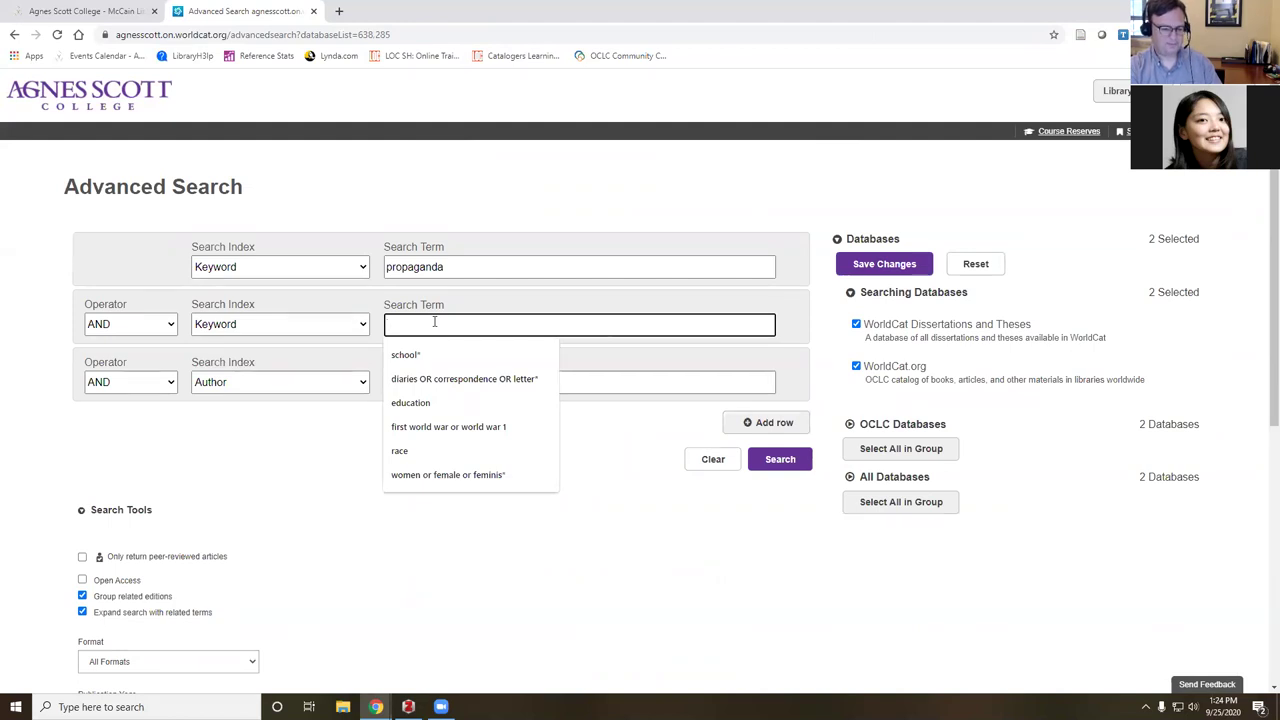
{"action": "type", "text": "film OR "}
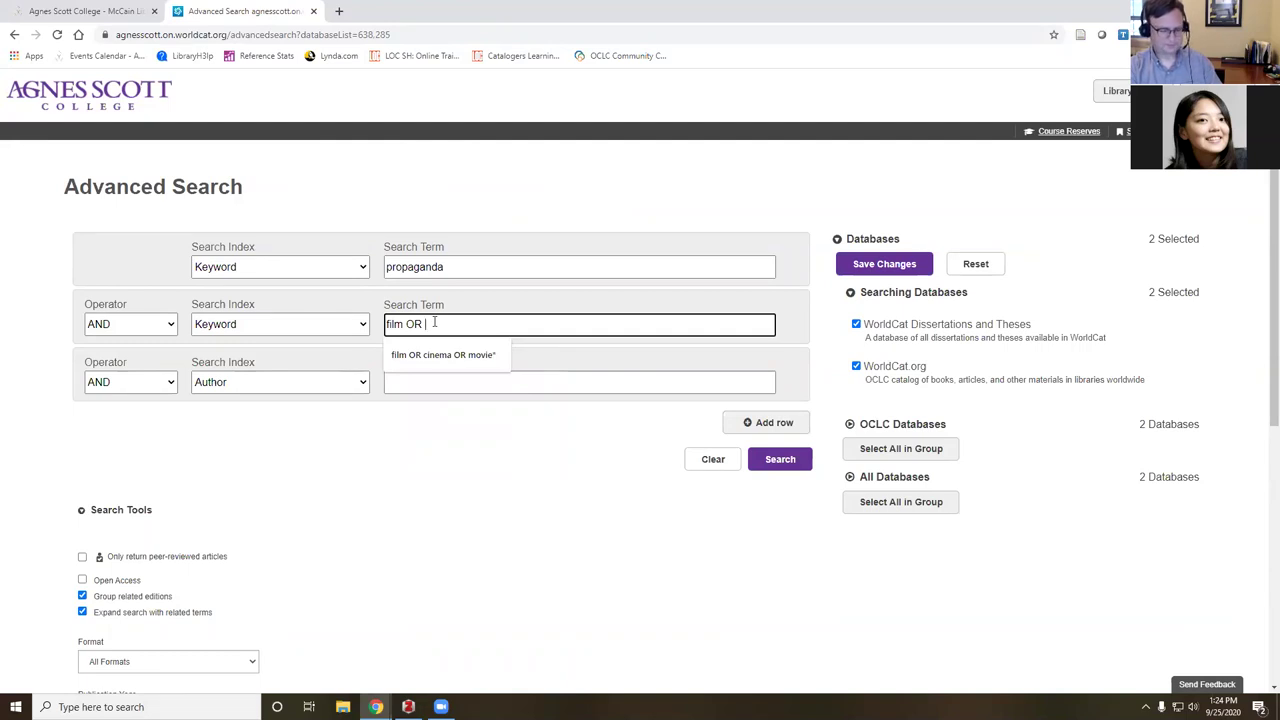
{"action": "type", "text": "cinema"}
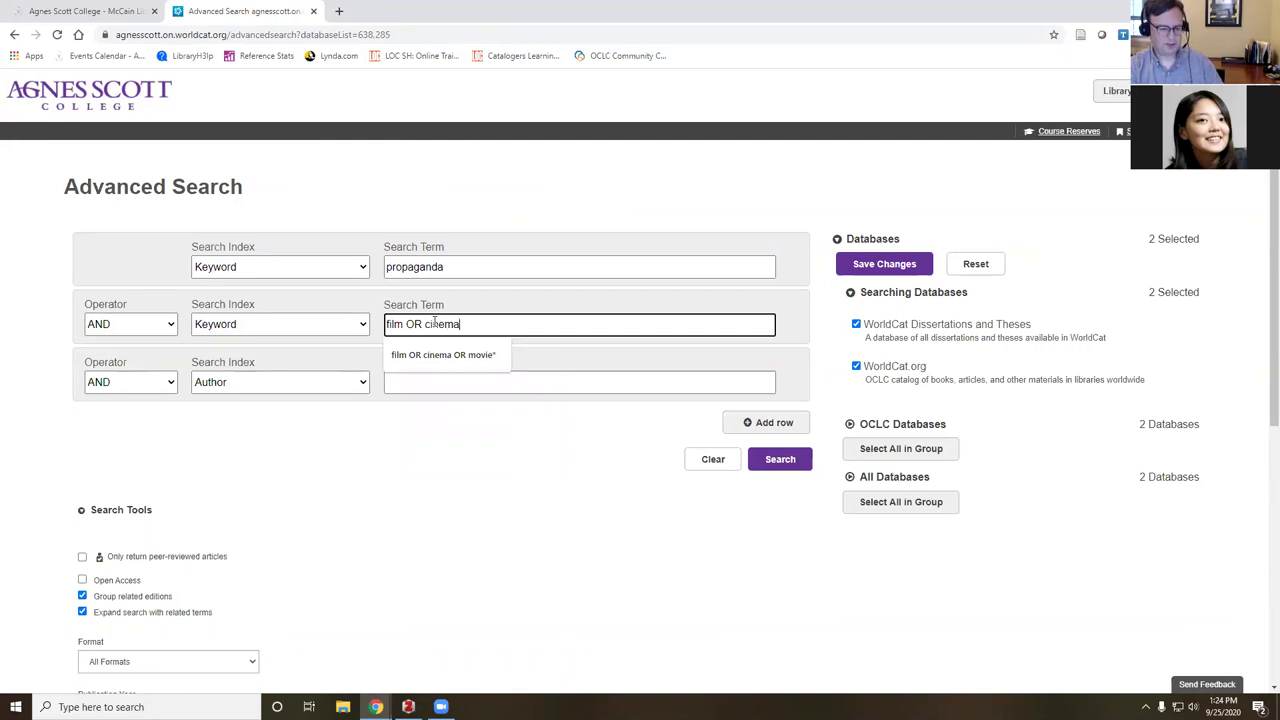
{"action": "type", "text": " OR "}
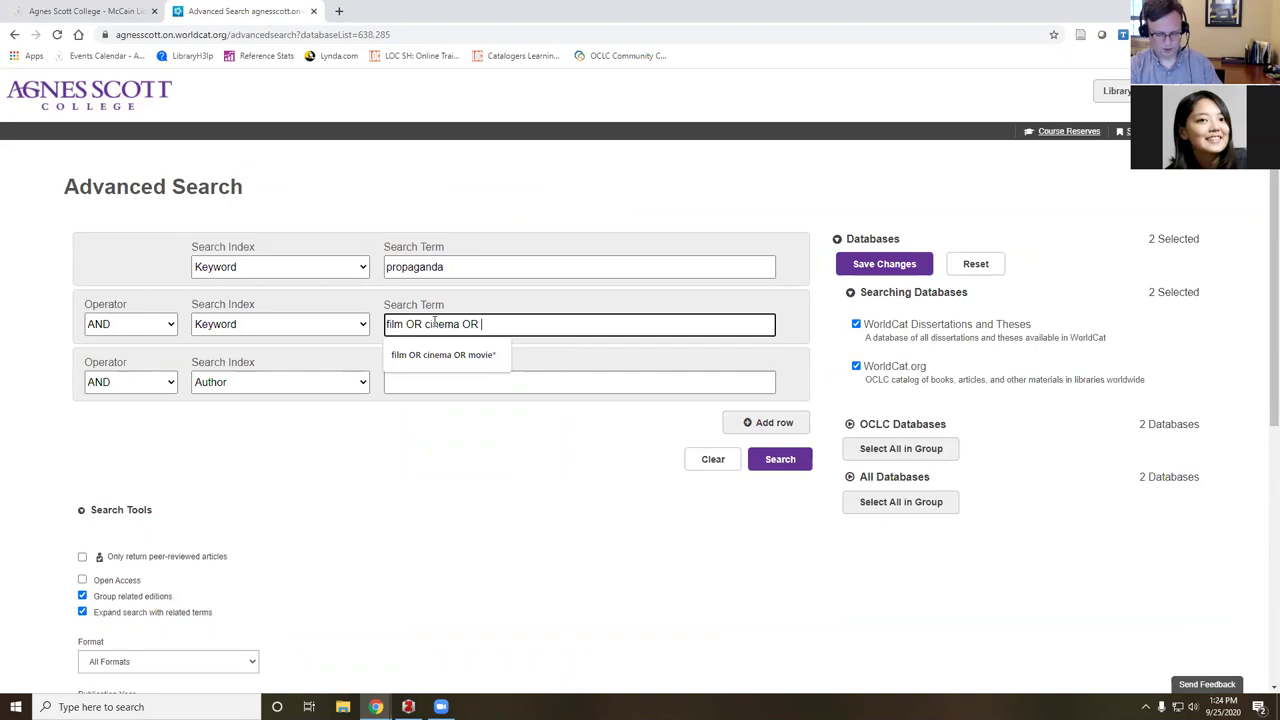
{"action": "type", "text": "movie*"}
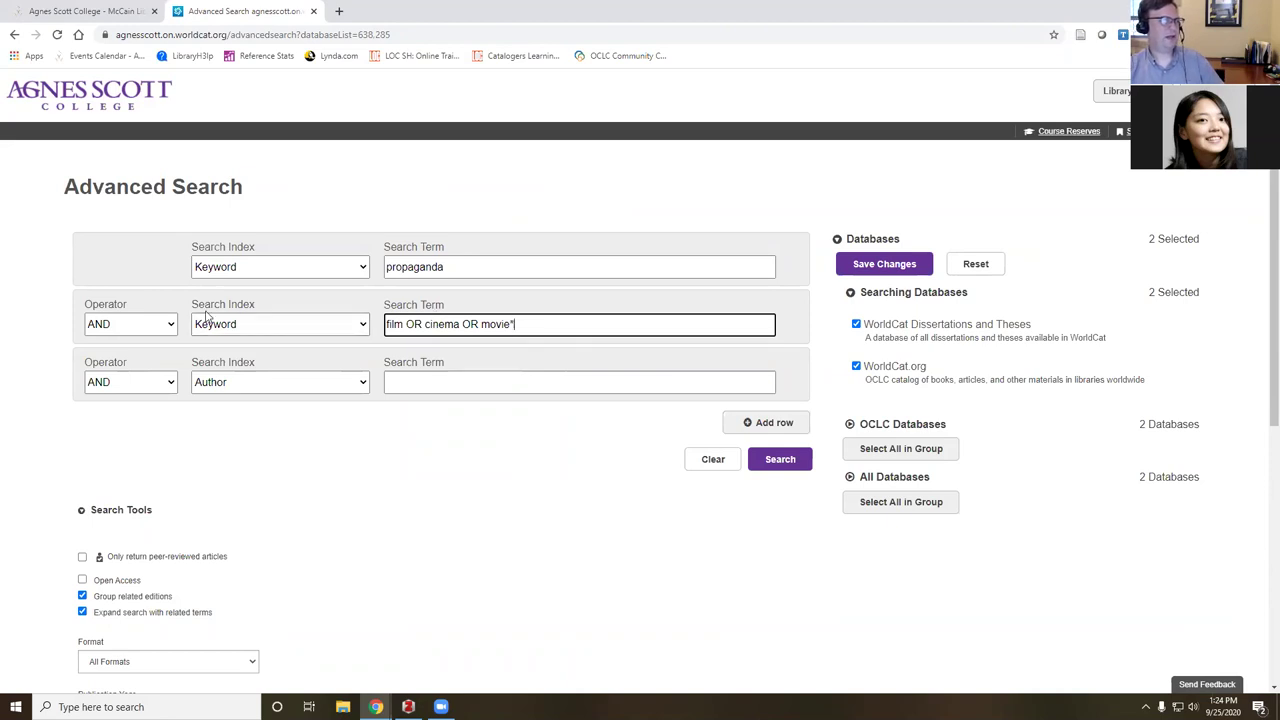
{"action": "left_click", "coordinate": [399, 324]}
{"action": "double_click", "coordinate": [397, 324]}
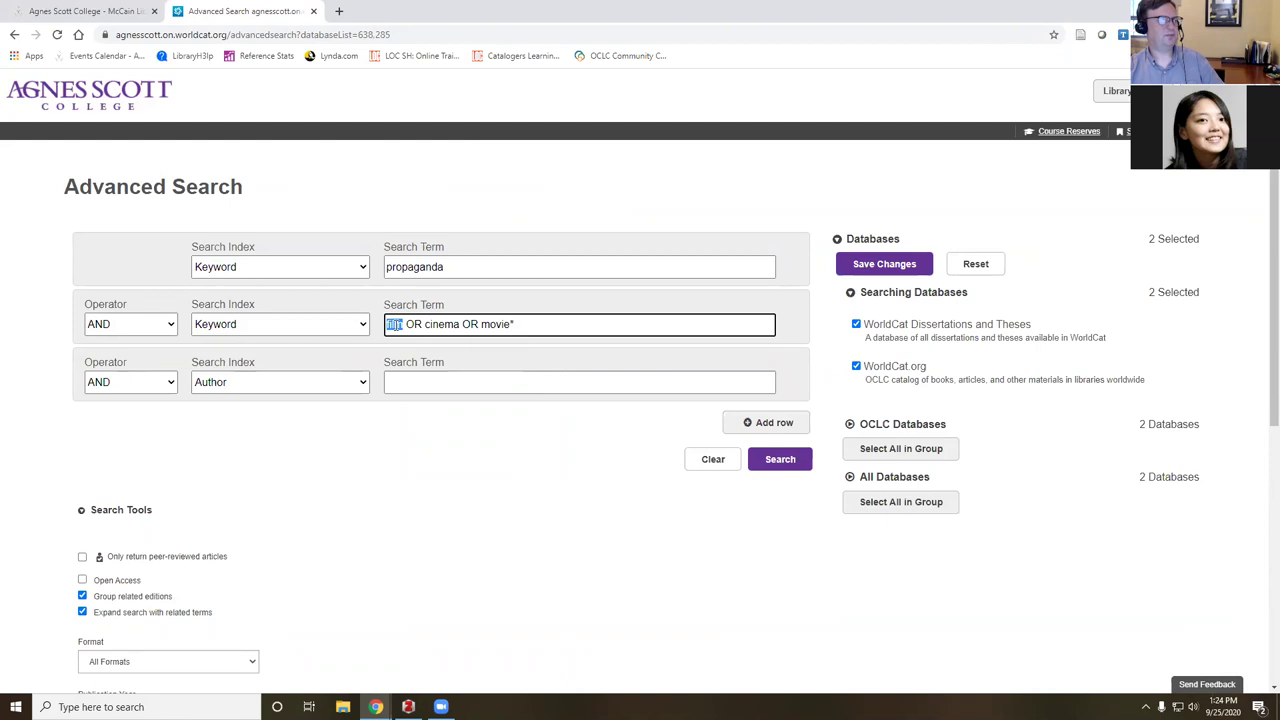
{"action": "double_click", "coordinate": [430, 325]}
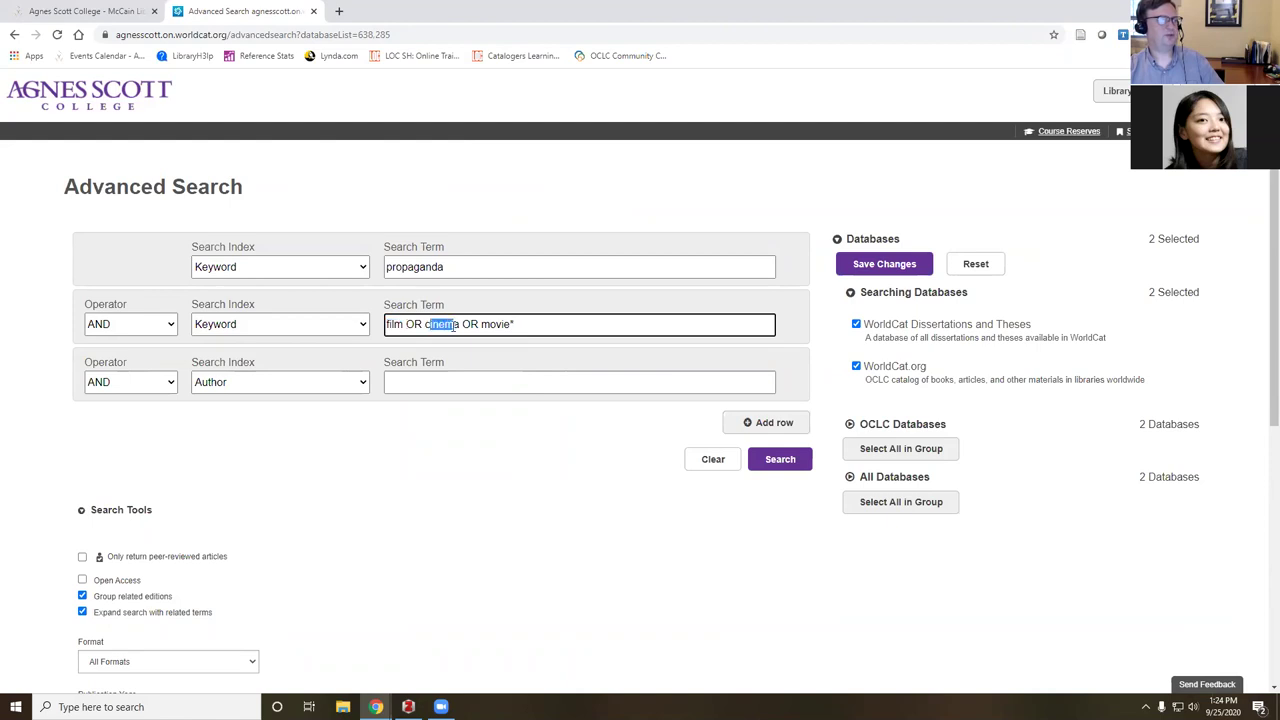
{"action": "left_click_drag", "start_coordinate": [481, 325], "coordinate": [514, 324]}
{"action": "left_click", "coordinate": [513, 324]}
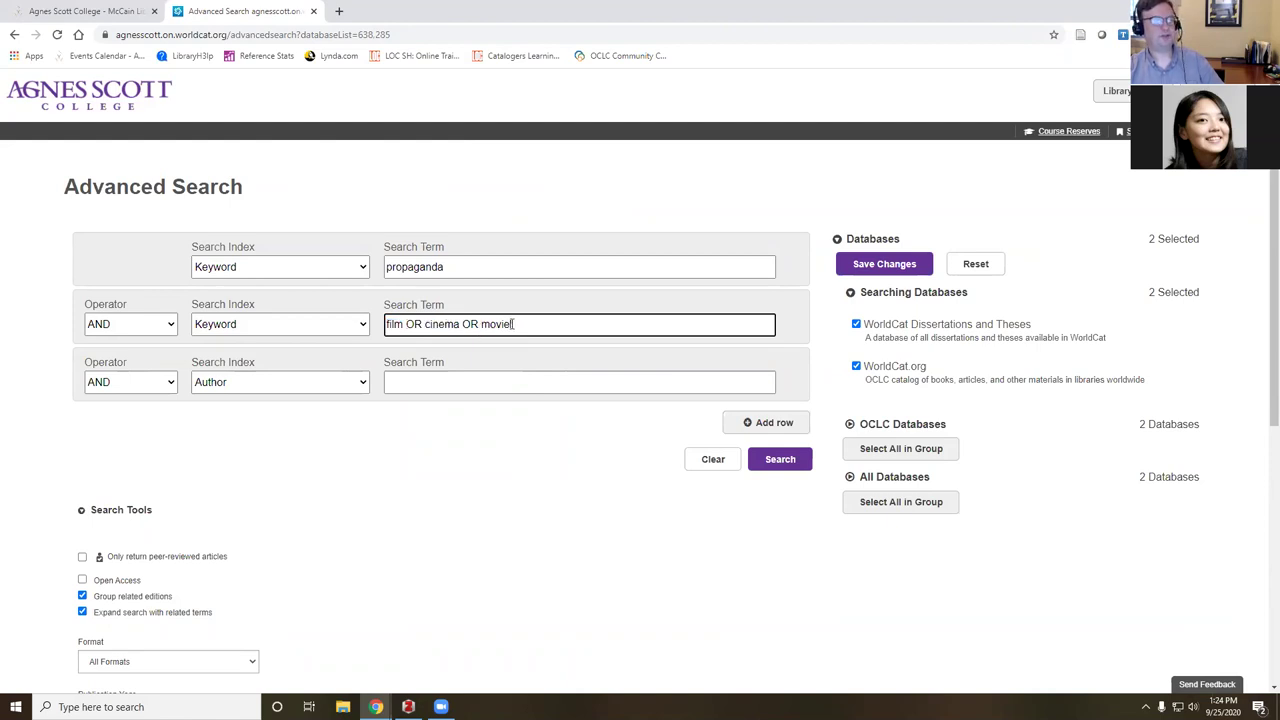
Add world war II as a Keyword search on the third line.
{"action": "left_click", "coordinate": [364, 382]}
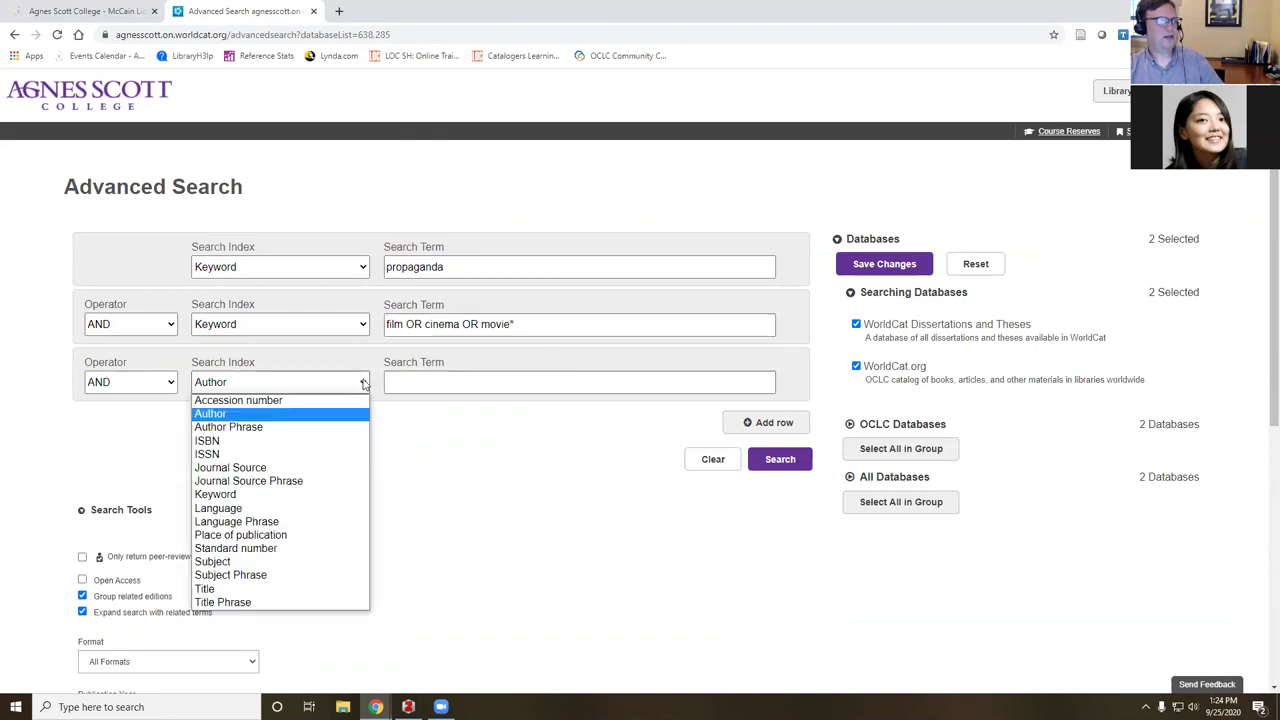
{"action": "left_click", "coordinate": [226, 497]}
{"action": "left_click", "coordinate": [442, 386]}
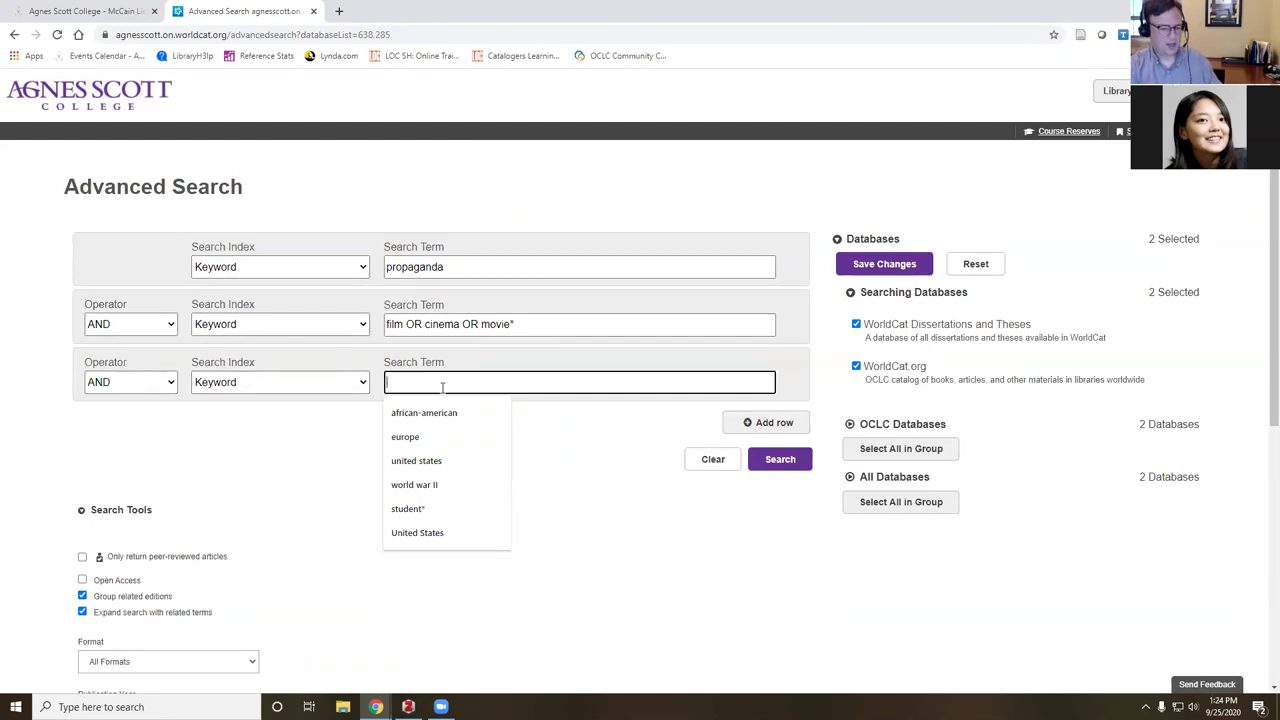
{"action": "type", "text": "world war II"}
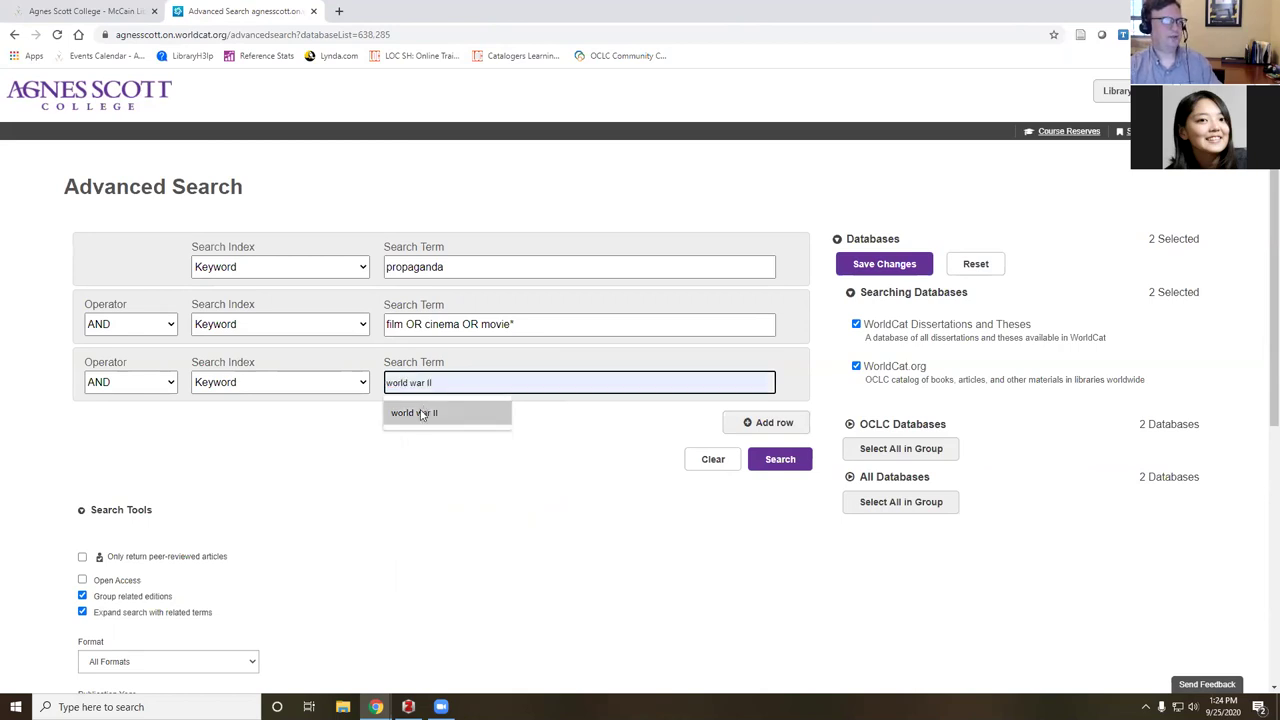
{"action": "left_click", "coordinate": [421, 414]}
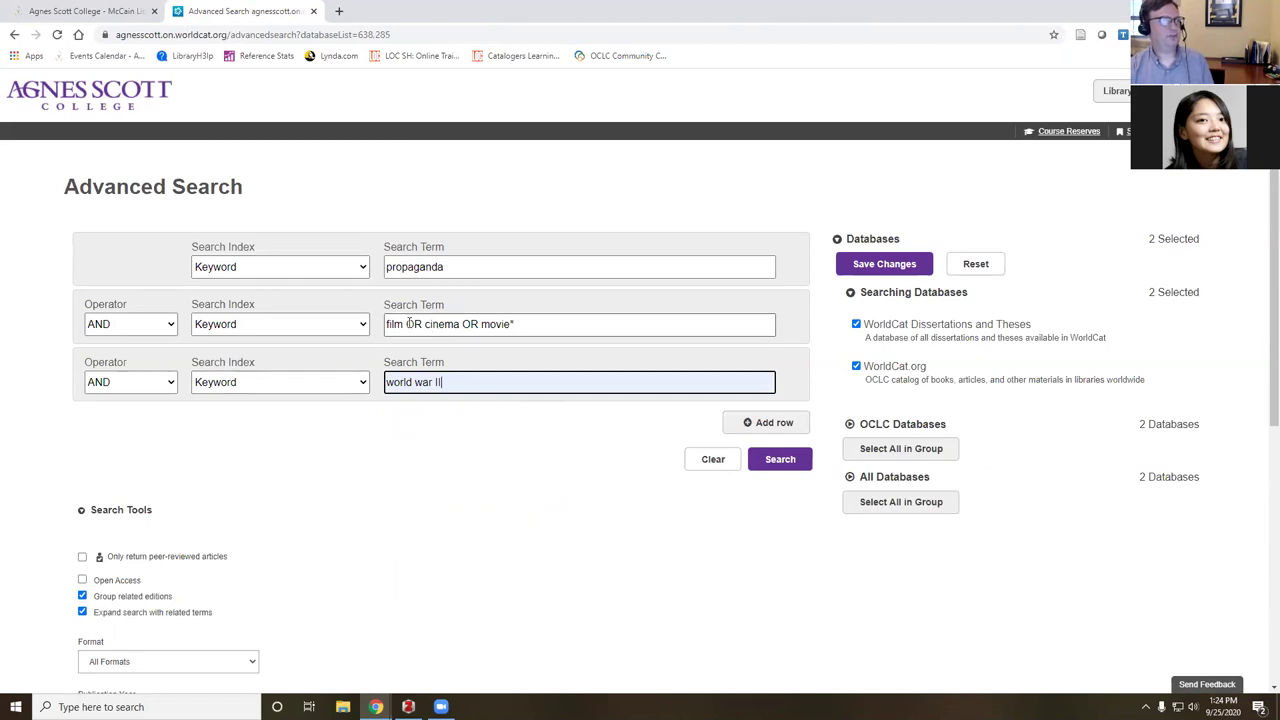
Keep AND as the second line's combiner and review its film OR cinema OR movie* term.
{"action": "left_click_drag", "start_coordinate": [407, 324], "coordinate": [423, 324]}
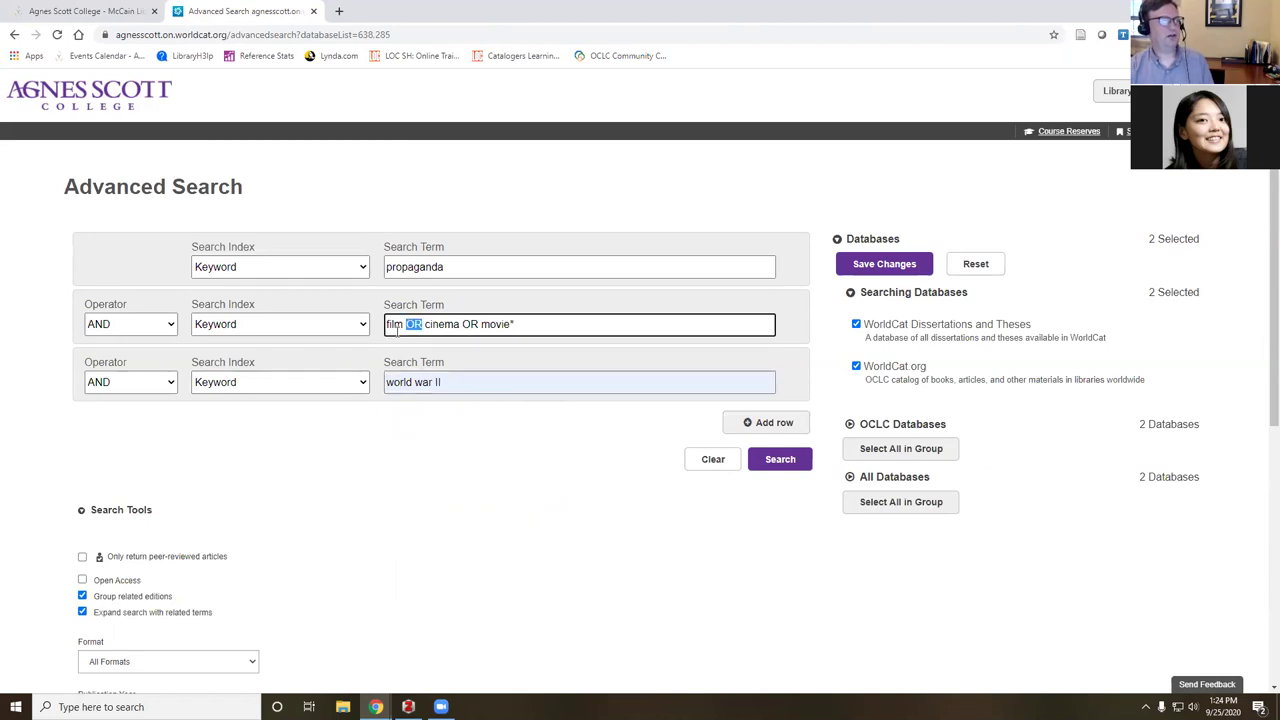
{"action": "left_click", "coordinate": [172, 326]}
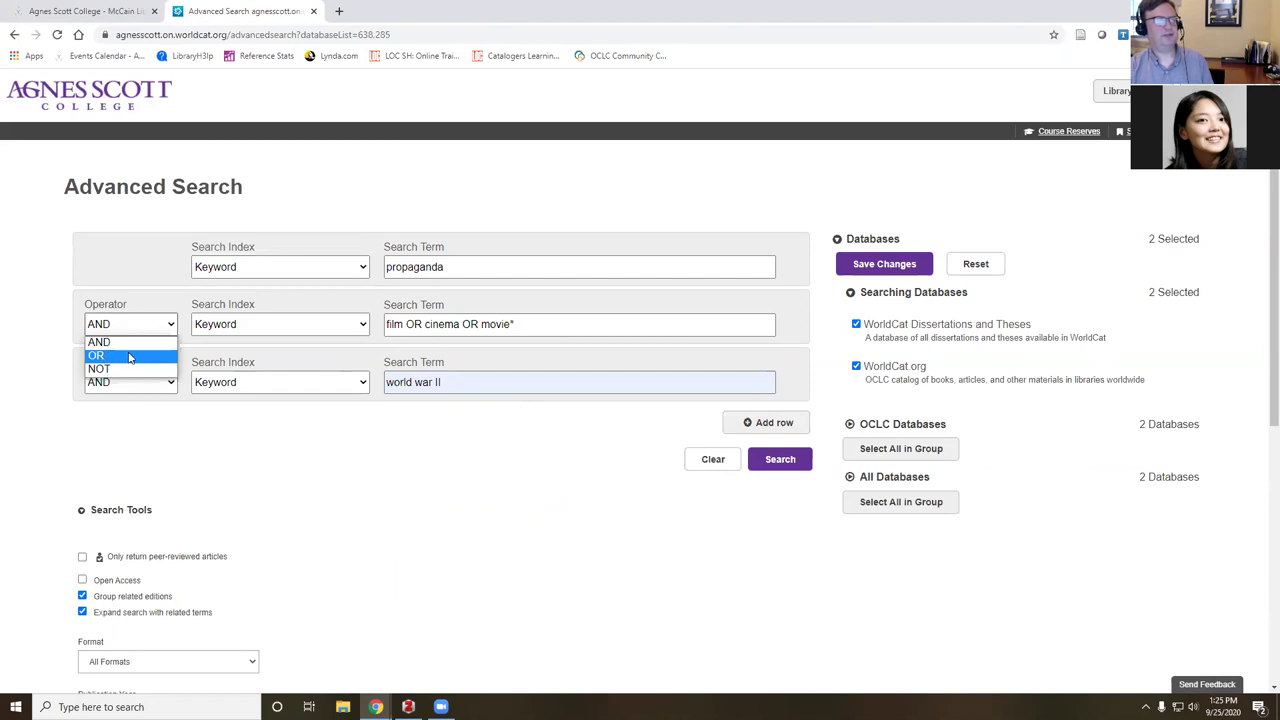
{"action": "left_click", "coordinate": [380, 520]}
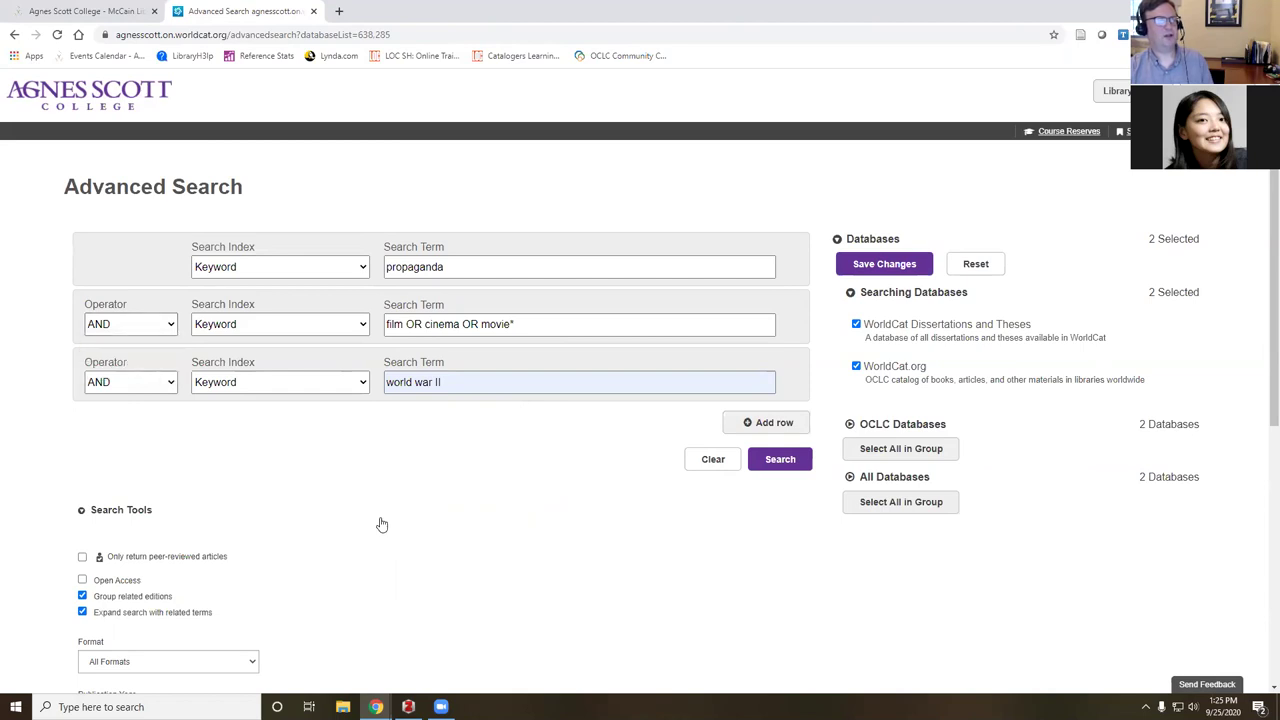
{"action": "double_click", "coordinate": [394, 324]}
{"action": "triple_click", "coordinate": [446, 329]}
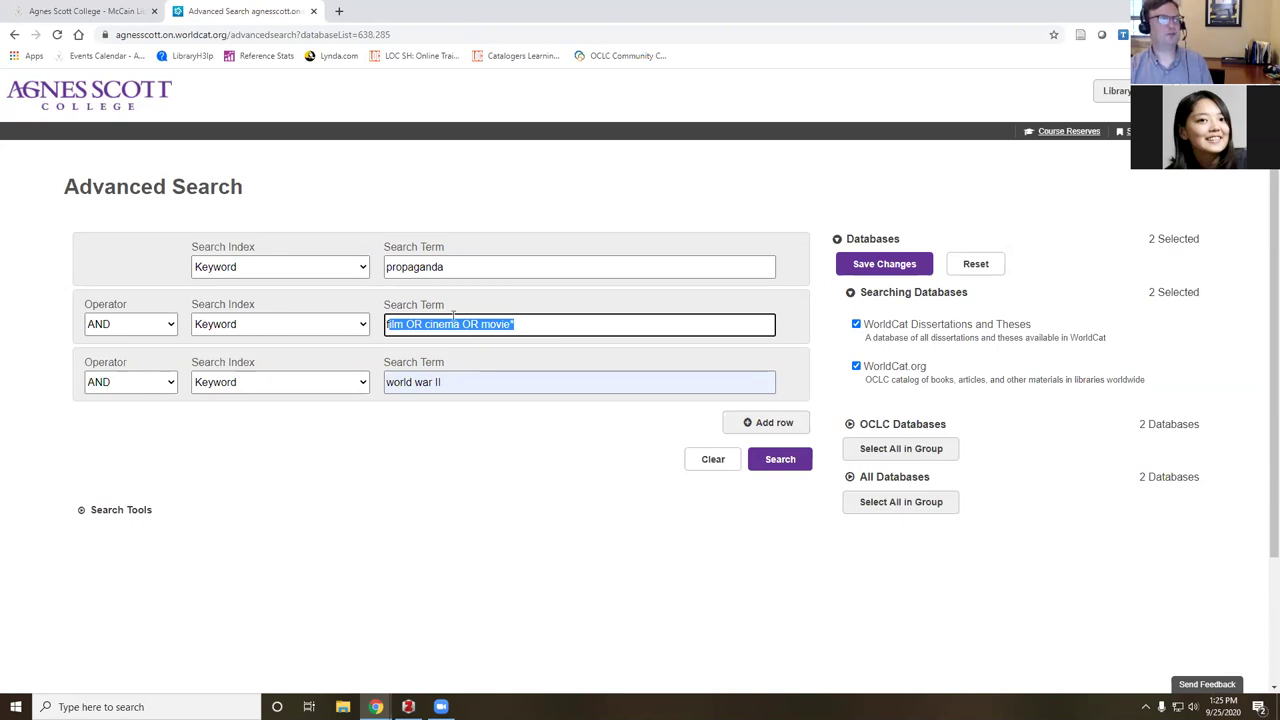
{"action": "left_click", "coordinate": [421, 323]}
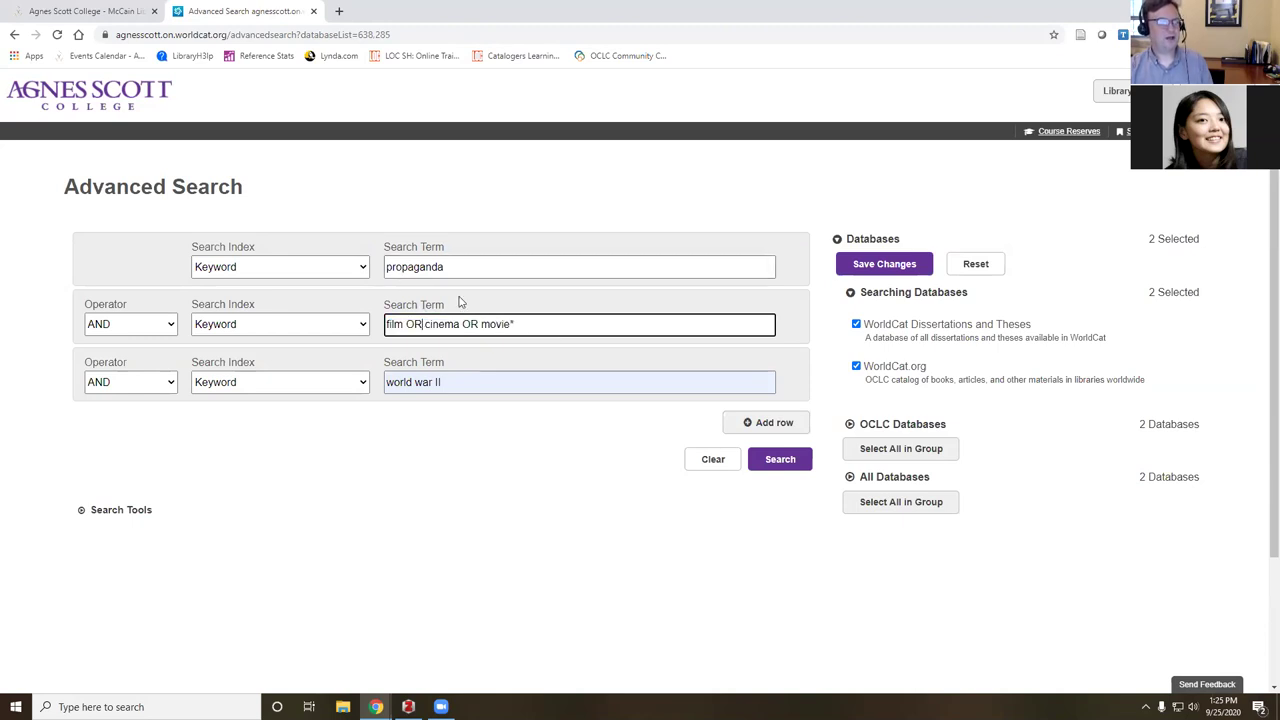
Run the advanced search for 2,601 results, then delete OR cinema OR movie* from the query.
{"action": "left_click", "coordinate": [766, 464]}
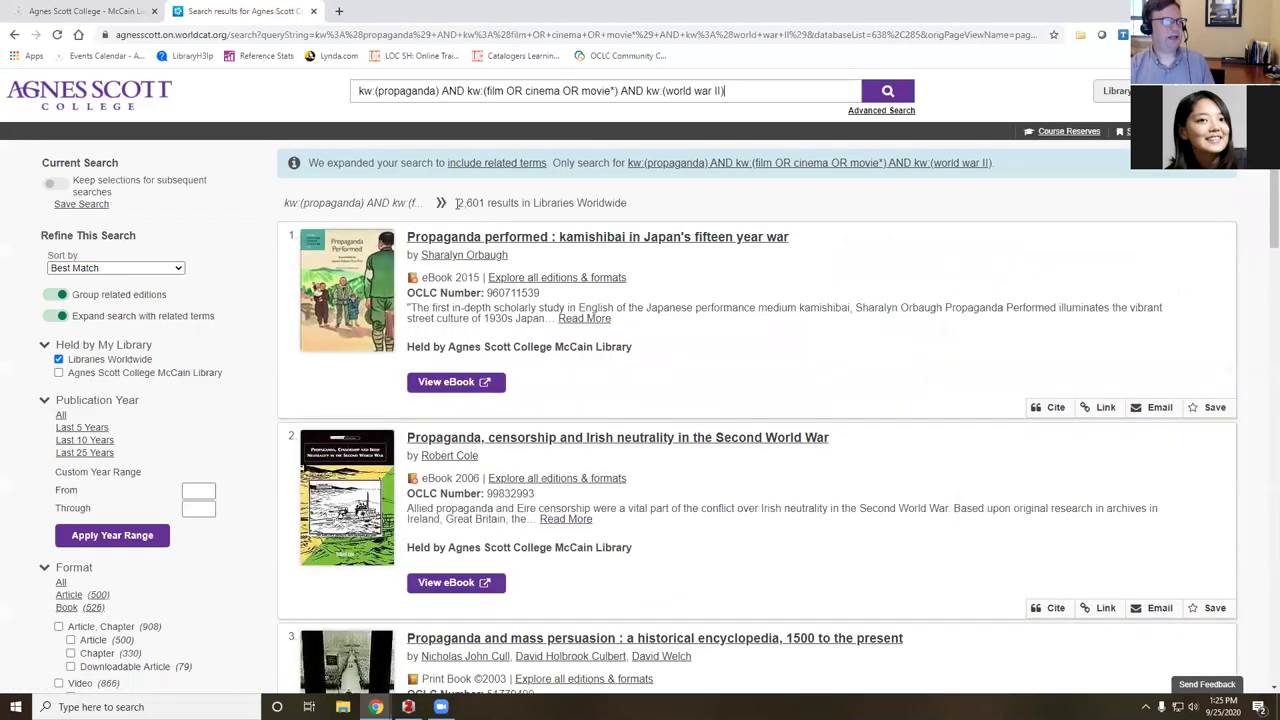
{"action": "left_click_drag", "start_coordinate": [459, 202], "coordinate": [487, 202]}
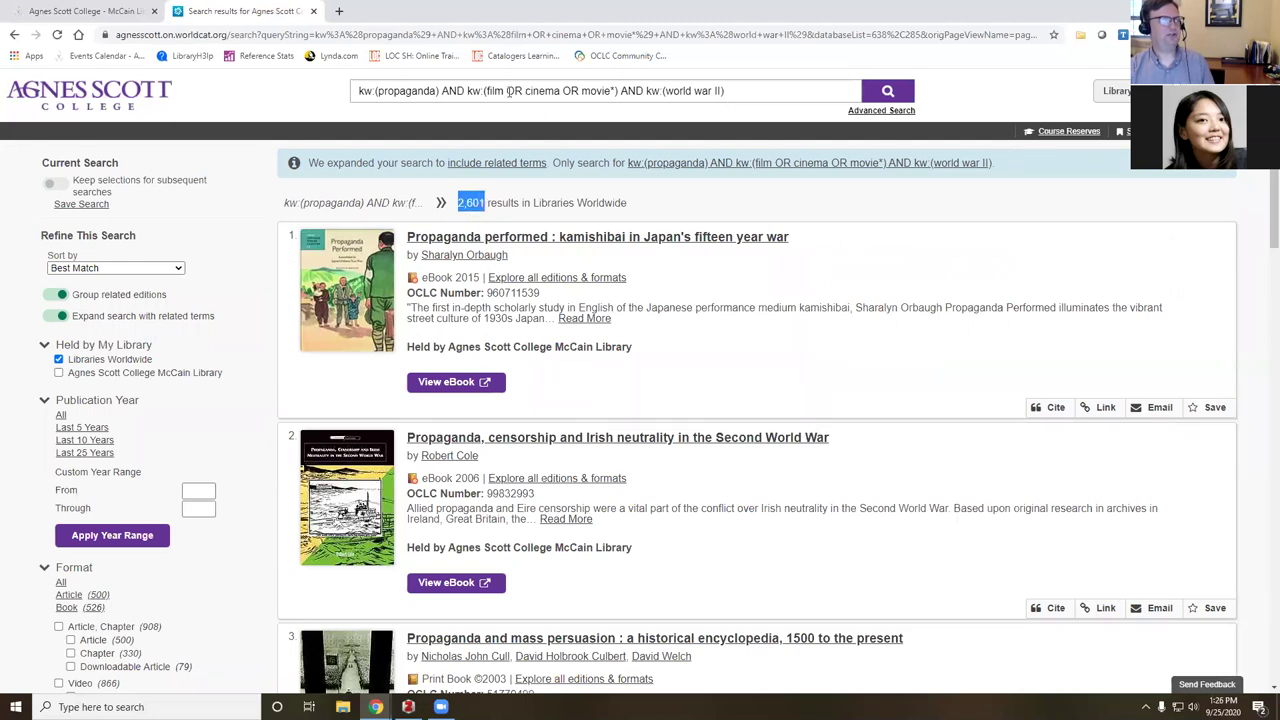
{"action": "left_click_drag", "start_coordinate": [507, 90], "coordinate": [617, 91]}
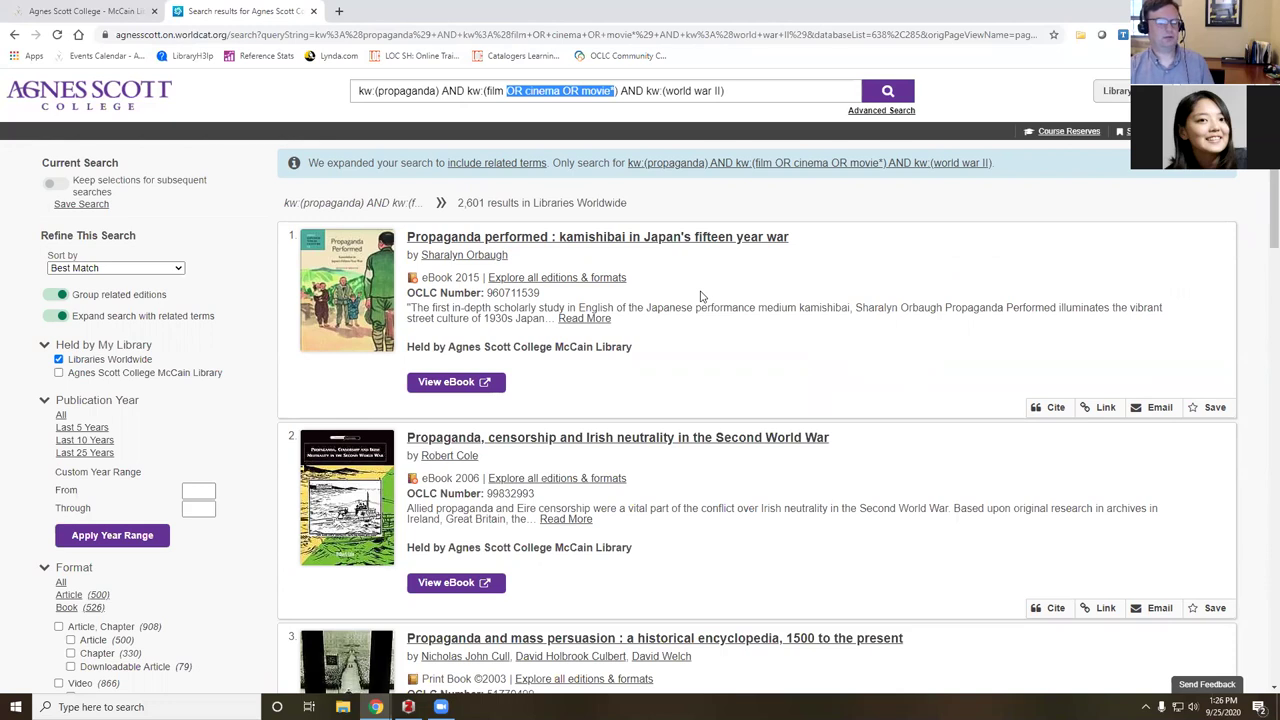
{"action": "key", "text": "BackSpace"}
{"action": "key", "text": "BackSpace"}
Rerun the search for film only, note its 2,458 results, then return to the 2,601-result search.
{"action": "left_click", "coordinate": [887, 92]}
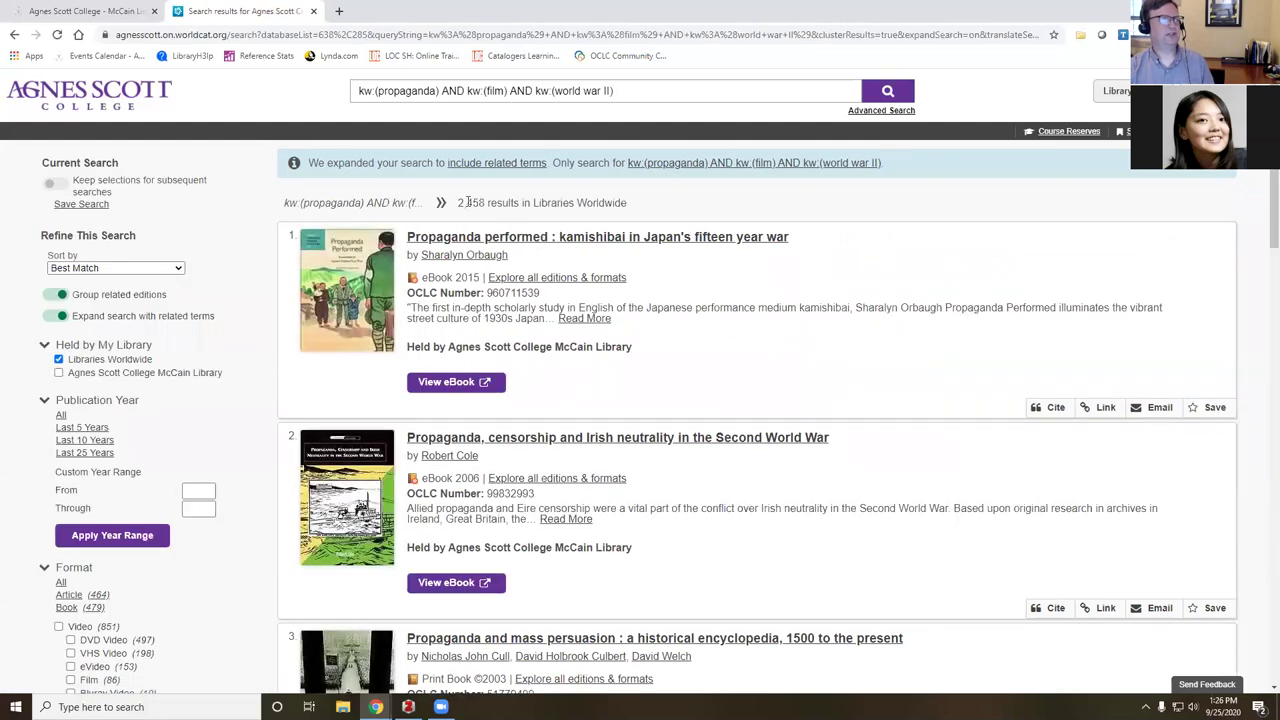
{"action": "left_click_drag", "start_coordinate": [467, 202], "coordinate": [485, 203]}
{"action": "left_click", "coordinate": [14, 34]}
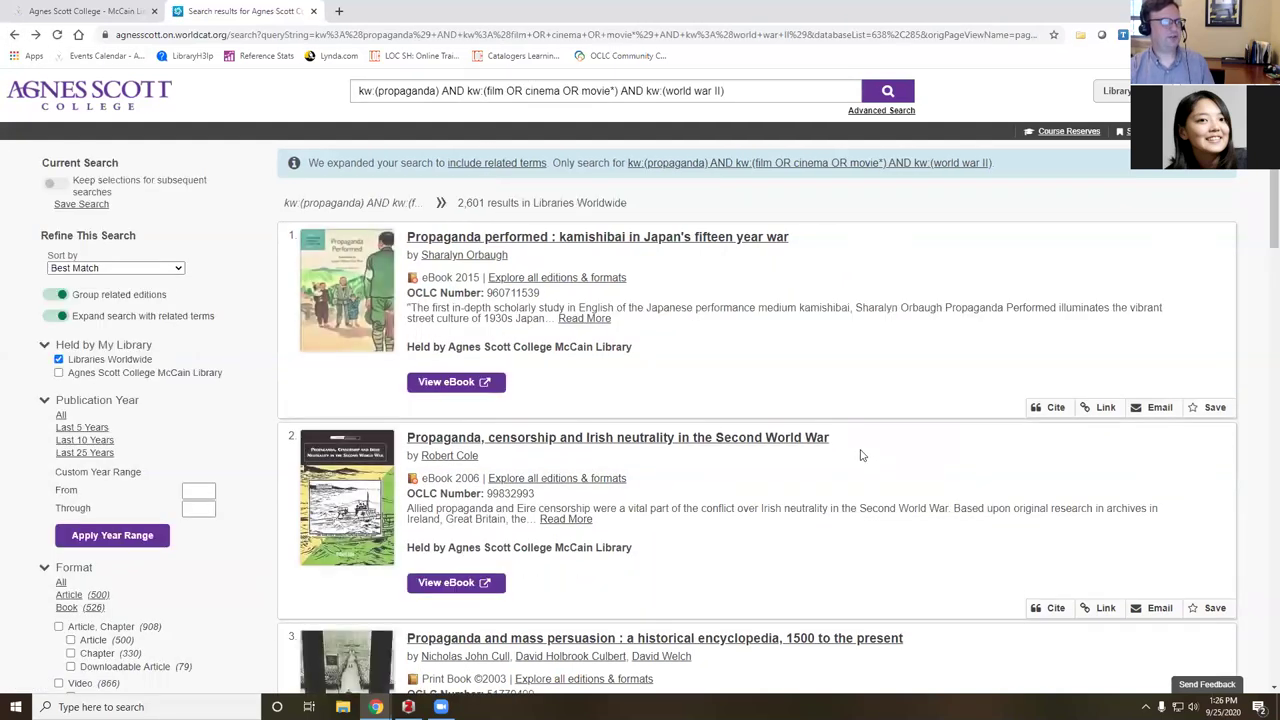
Scroll through the 2,601 broader film-synonym search results.
{"action": "scroll", "coordinate": [862, 455], "scroll_direction": "down", "scroll_amount": 1}
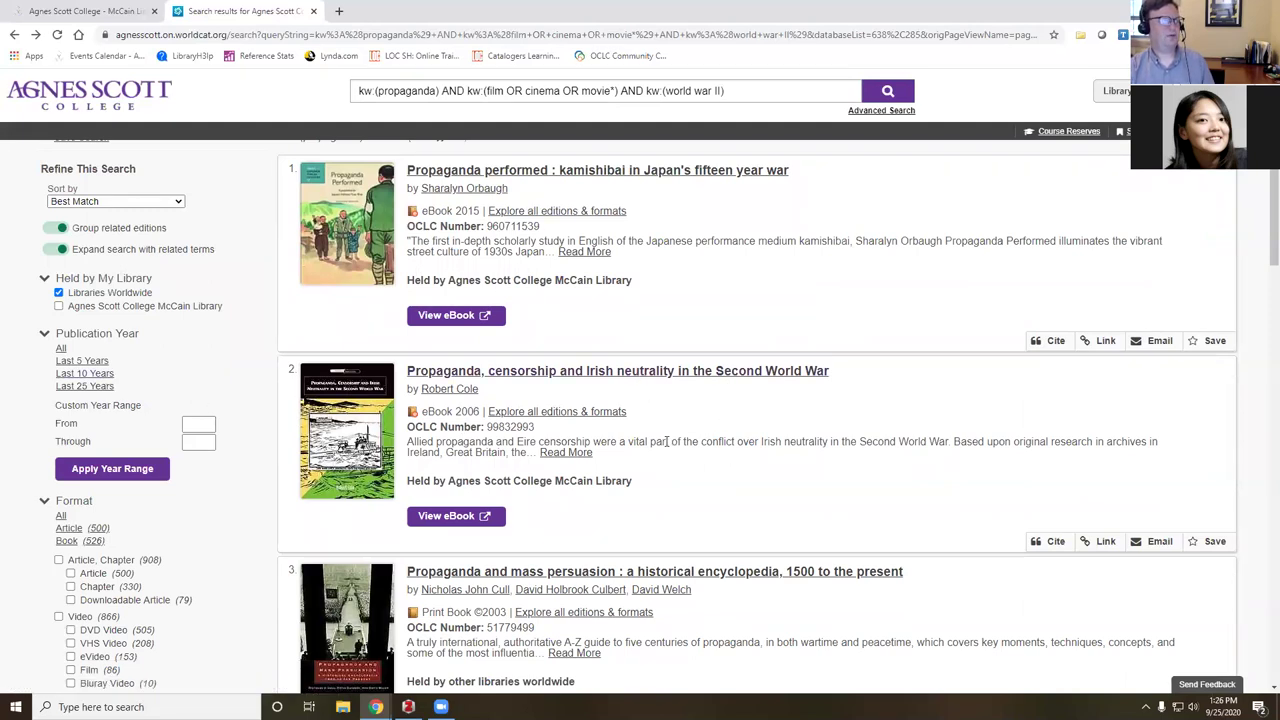
{"action": "scroll", "coordinate": [482, 285], "scroll_direction": "down", "scroll_amount": 1}
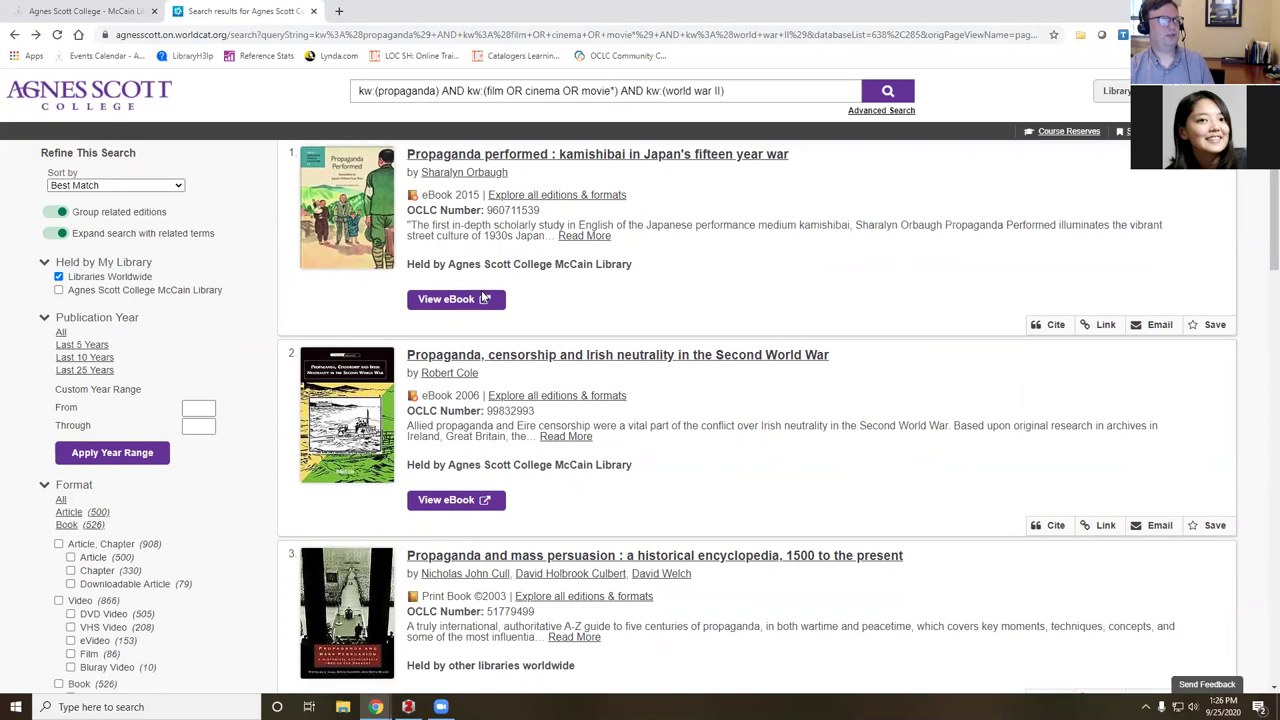
{"action": "scroll", "coordinate": [482, 298], "scroll_direction": "down", "scroll_amount": 1}
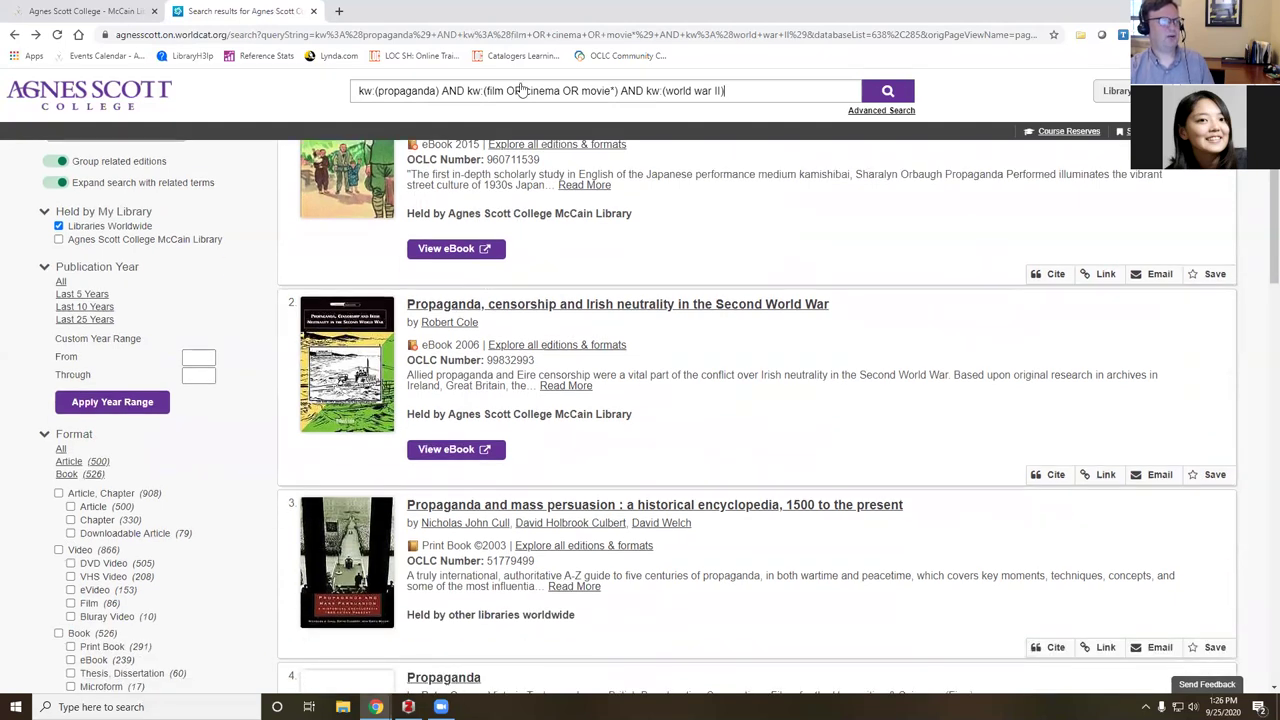
{"action": "scroll", "coordinate": [719, 343], "scroll_direction": "down", "scroll_amount": 1}
{"action": "scroll", "coordinate": [752, 343], "scroll_direction": "down", "scroll_amount": 3}
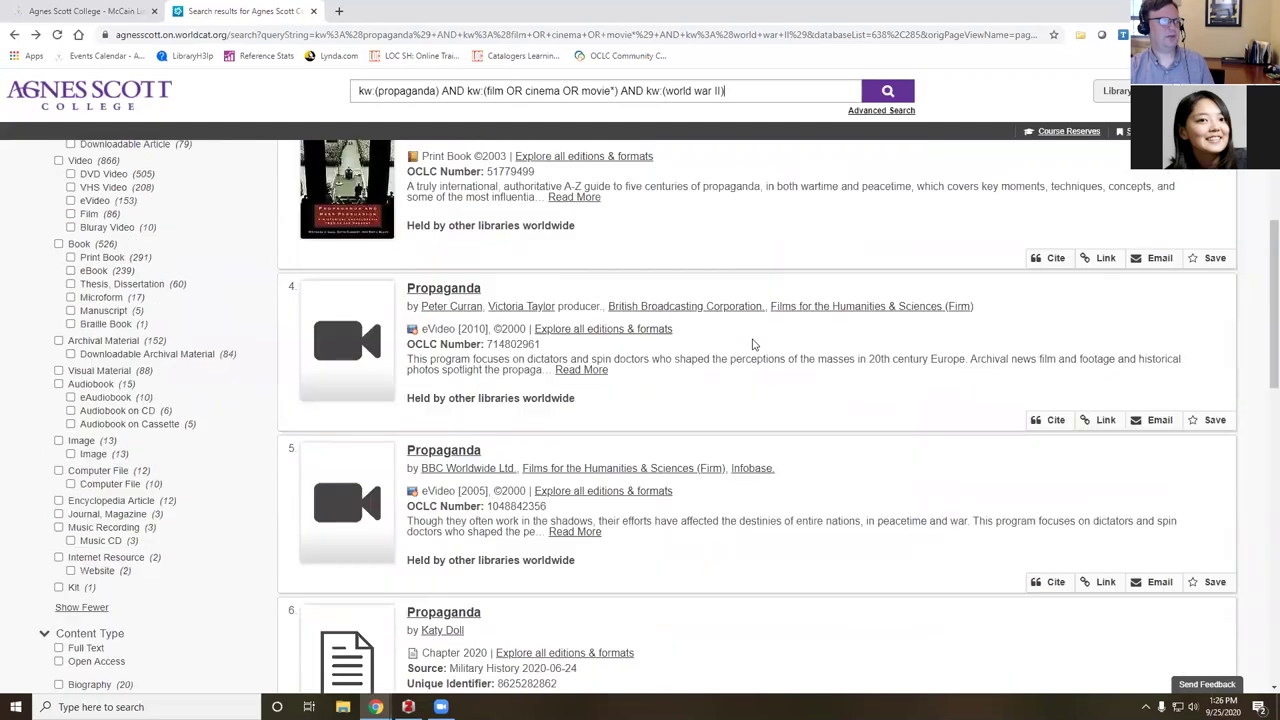
{"action": "scroll", "coordinate": [752, 345], "scroll_direction": "down", "scroll_amount": 2}
{"action": "scroll", "coordinate": [714, 367], "scroll_direction": "up", "scroll_amount": 1}
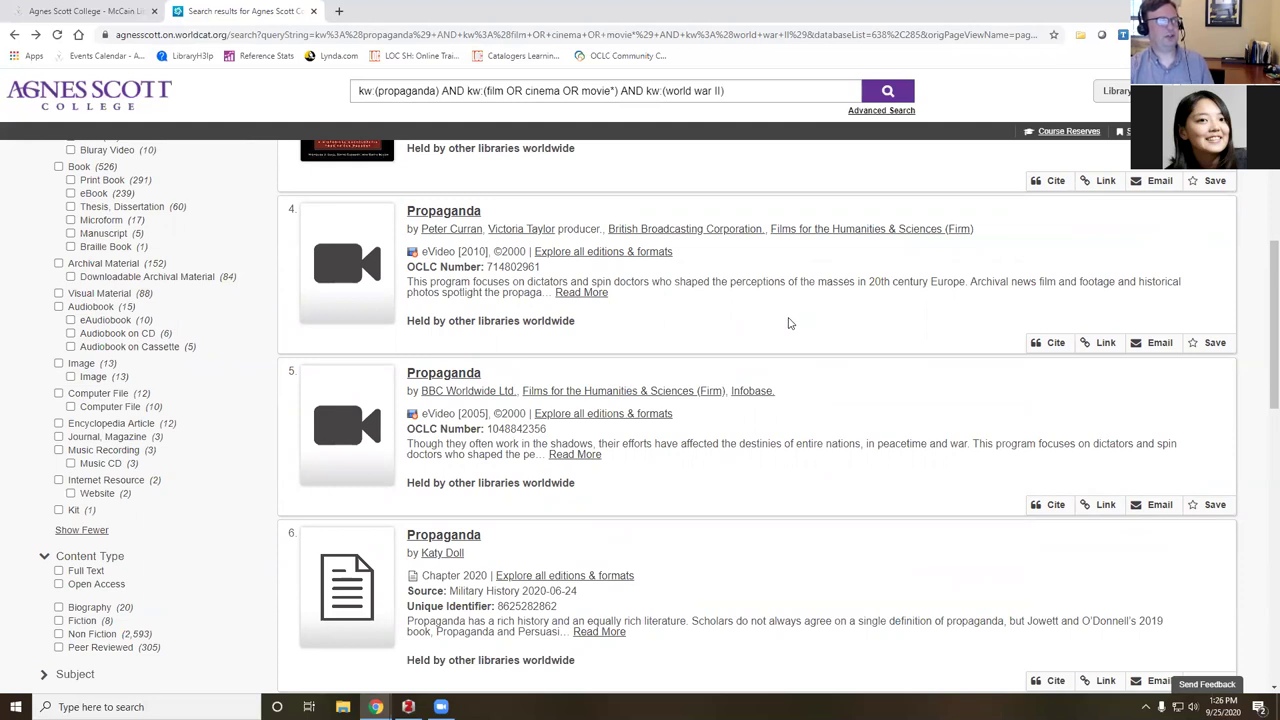
{"action": "scroll", "coordinate": [788, 323], "scroll_direction": "down", "scroll_amount": 1}
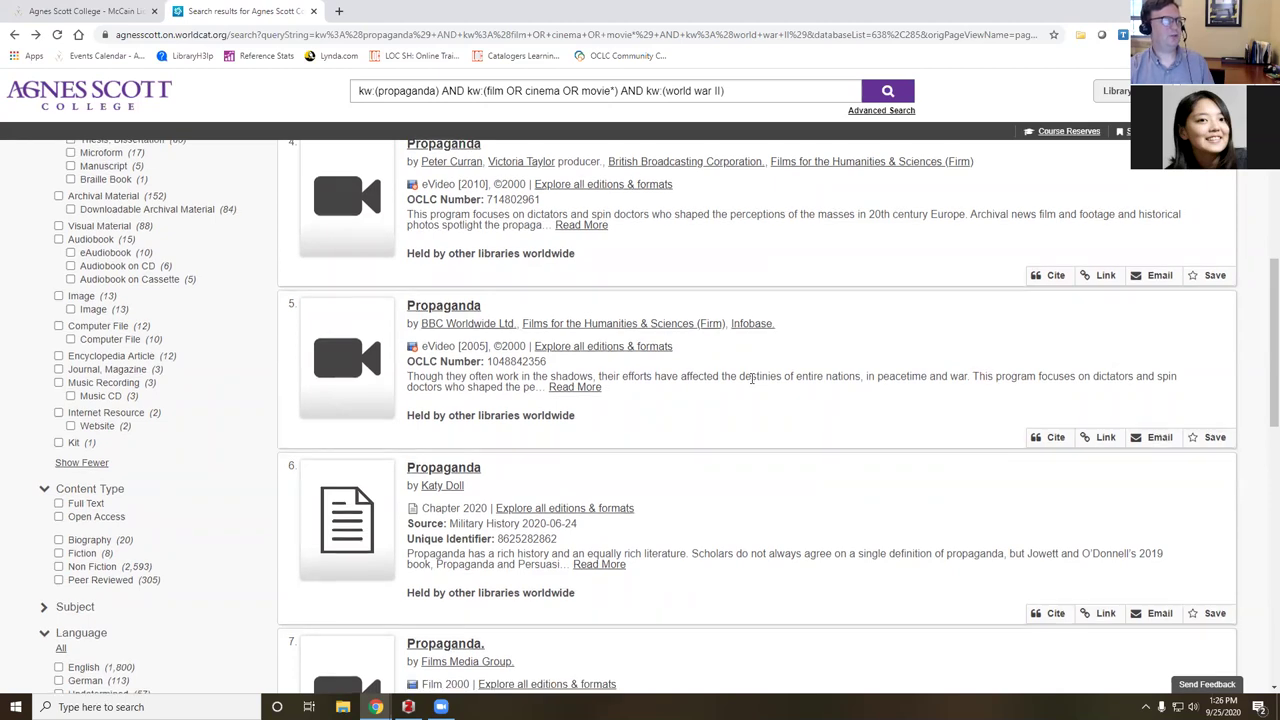
{"action": "scroll", "coordinate": [752, 380], "scroll_direction": "down", "scroll_amount": 2}
{"action": "scroll", "coordinate": [752, 380], "scroll_direction": "down", "scroll_amount": 2}
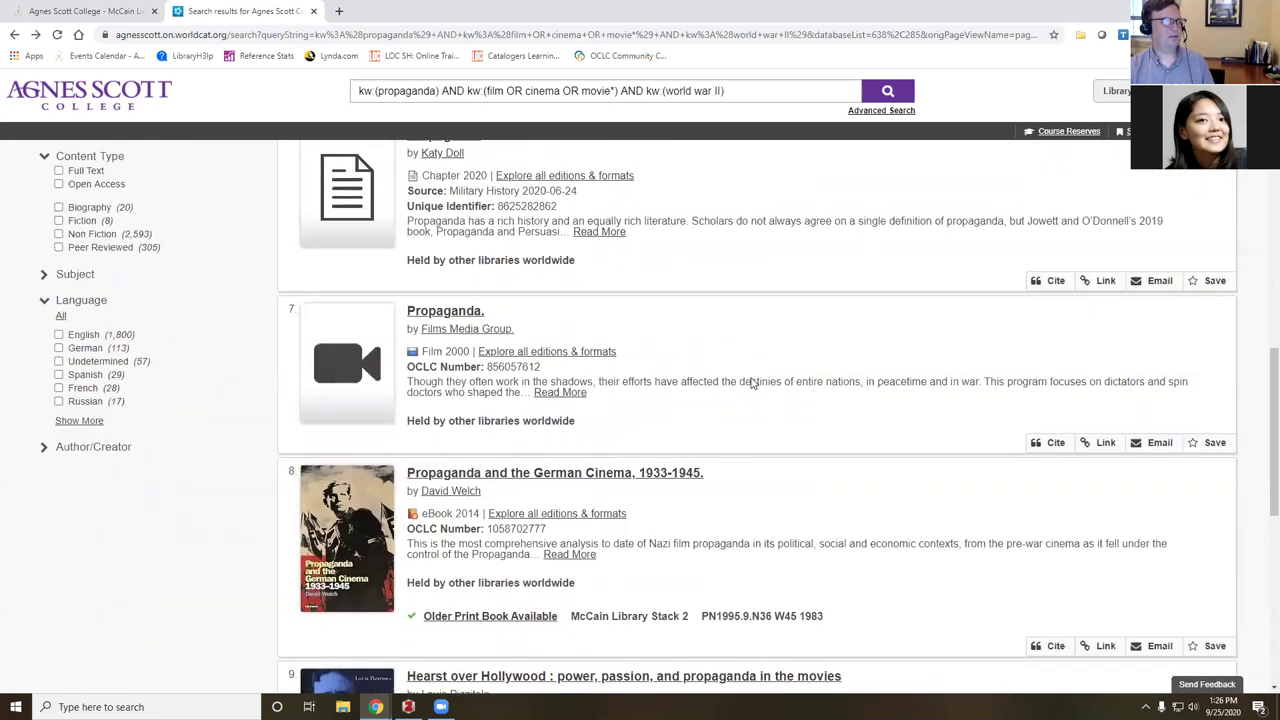
{"action": "scroll", "coordinate": [752, 380], "scroll_direction": "down", "scroll_amount": 3}
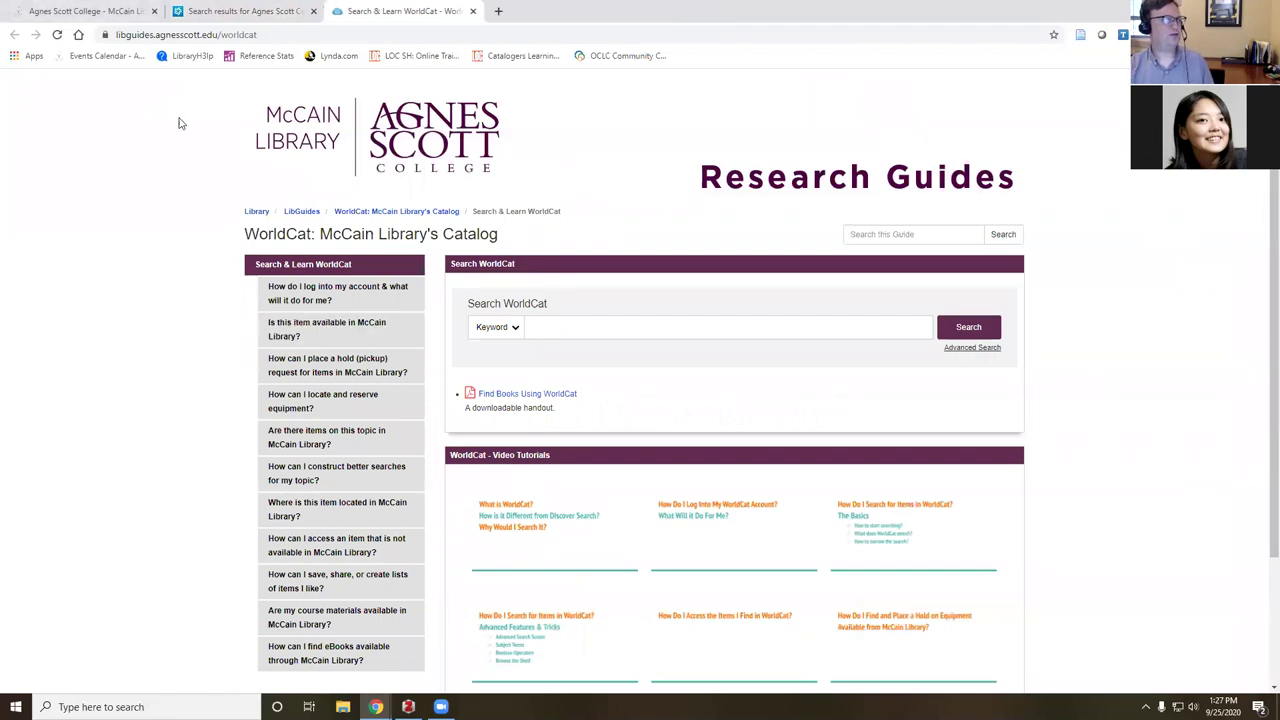
{"action": "left_click", "coordinate": [274, 34]}
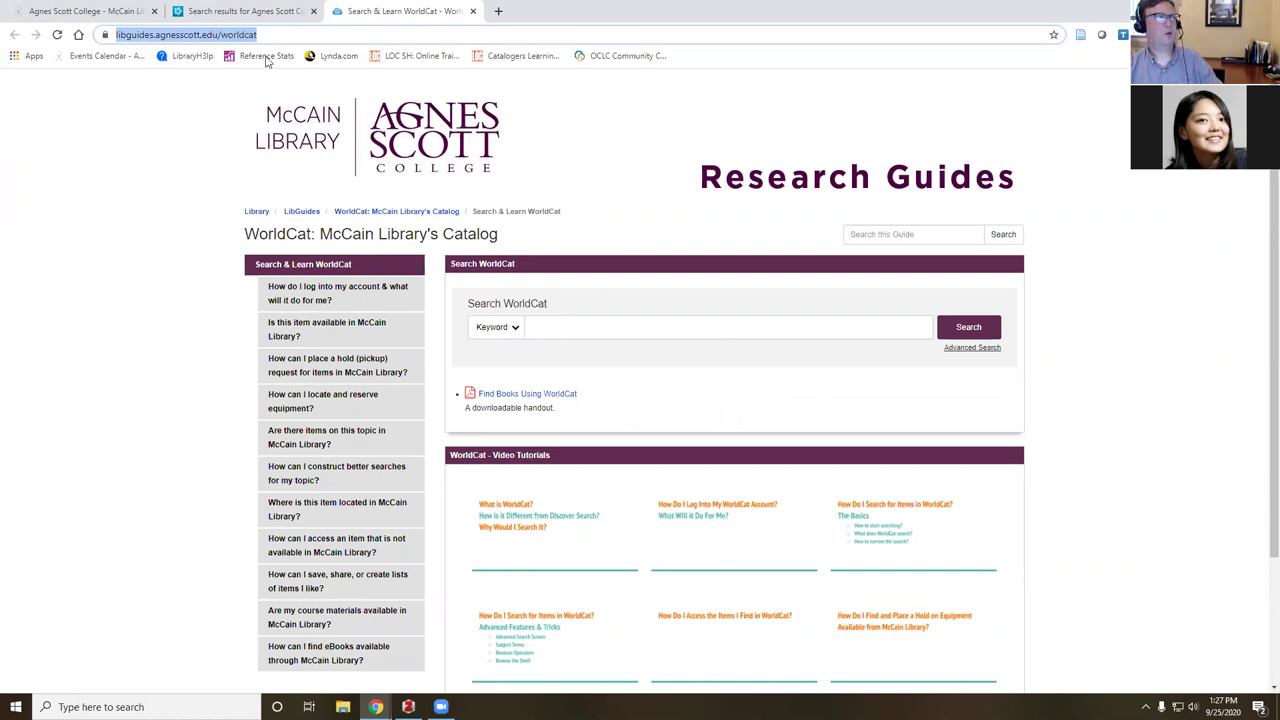
{"action": "left_click", "coordinate": [201, 526]}
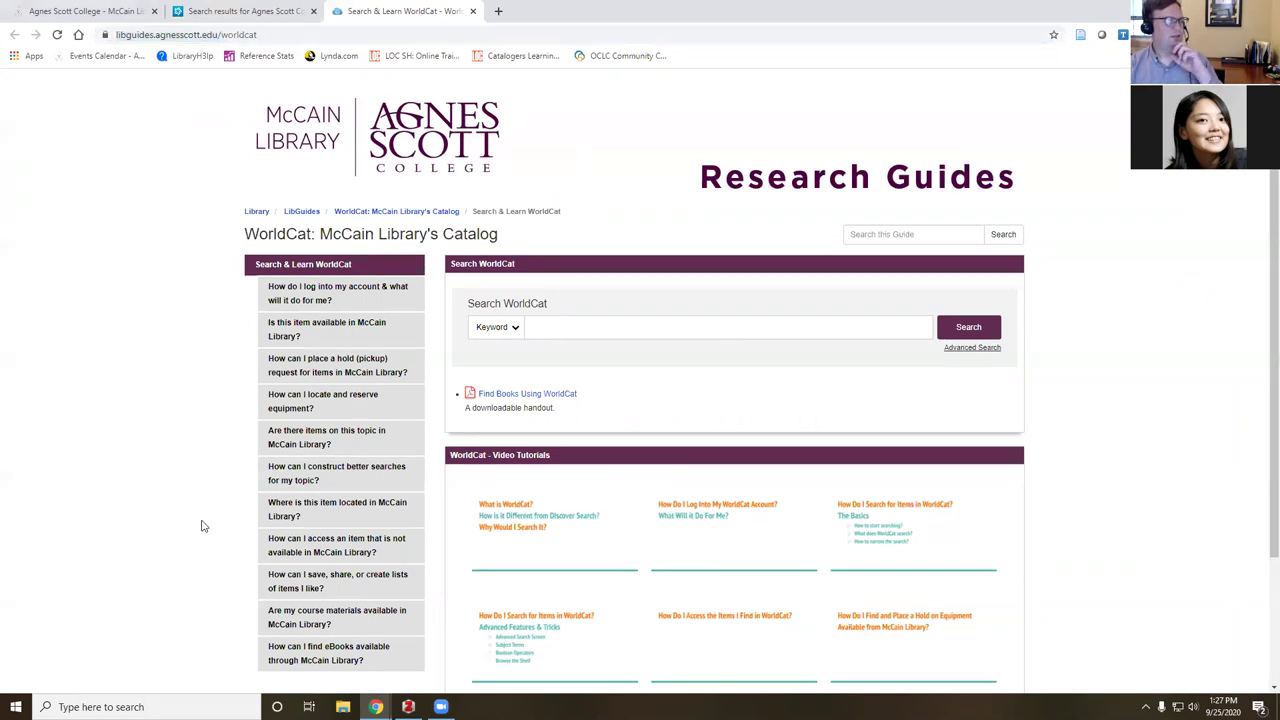
{"action": "scroll", "coordinate": [201, 526], "scroll_direction": "down", "scroll_amount": 1}
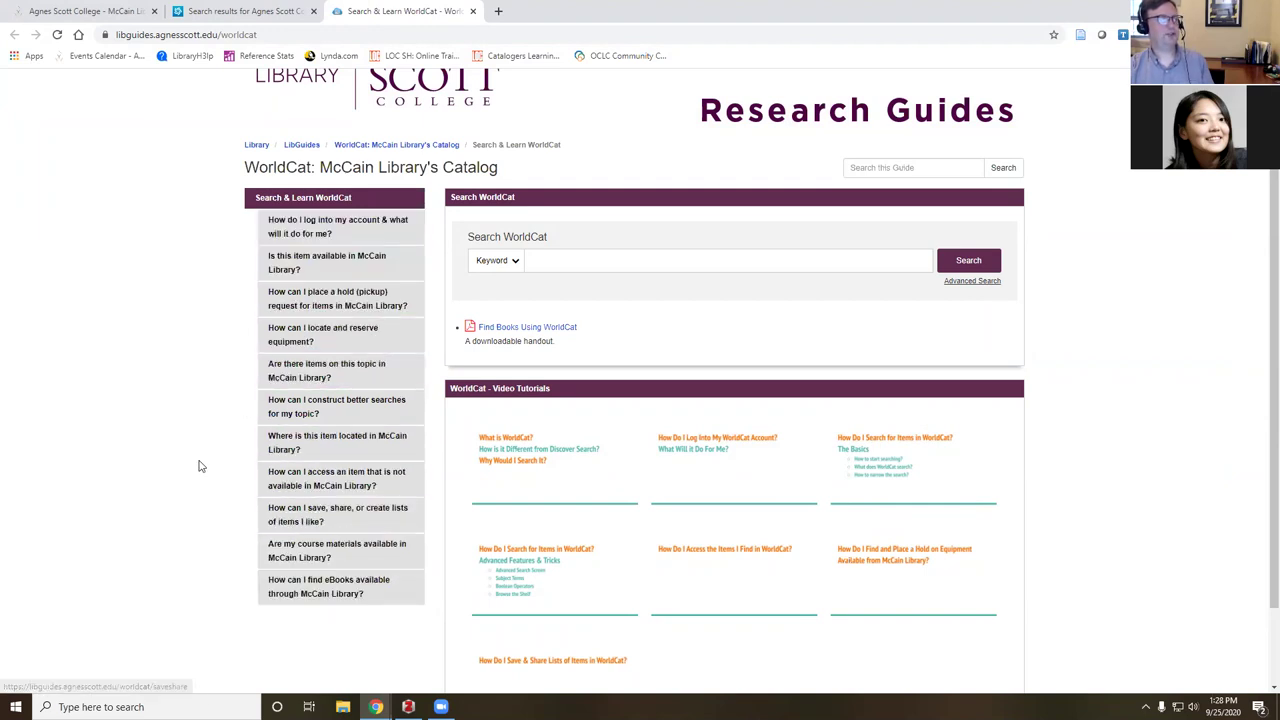
Open the logging-in guide page, then the 'How can I locate and reserve equipment?' page.
{"action": "left_click", "coordinate": [288, 232]}
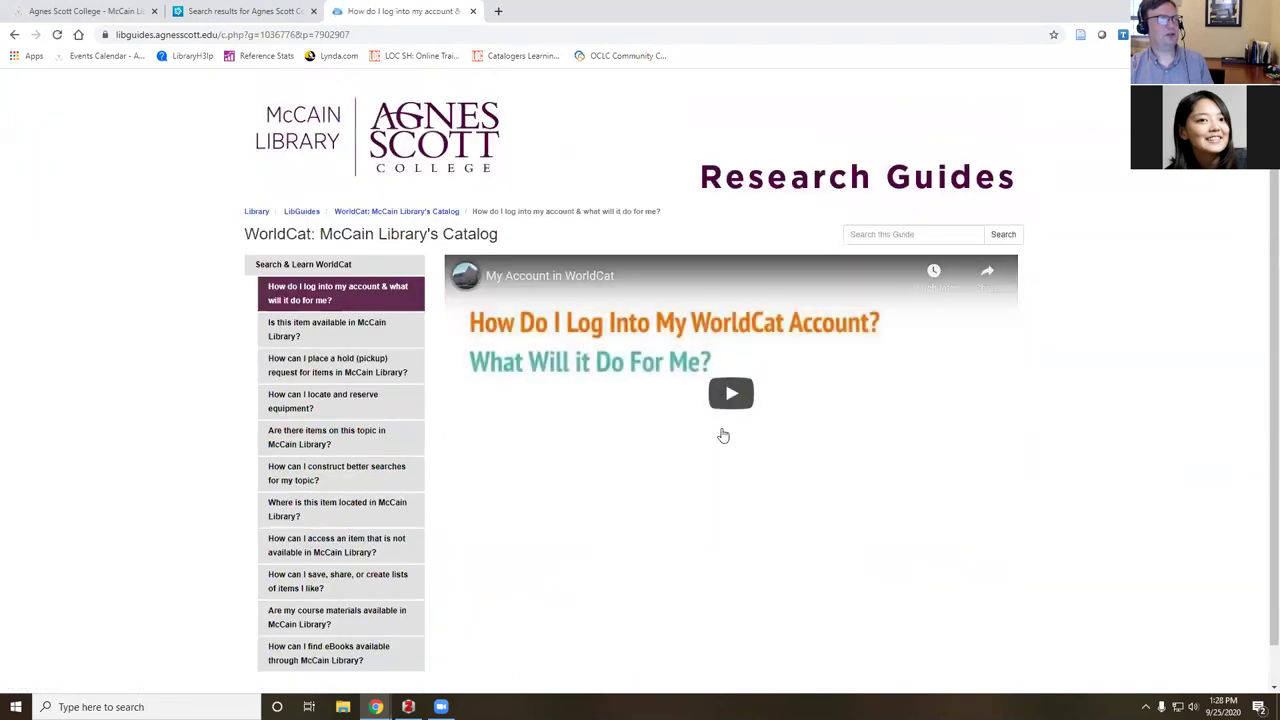
{"action": "scroll", "coordinate": [292, 357], "scroll_direction": "down", "scroll_amount": 1}
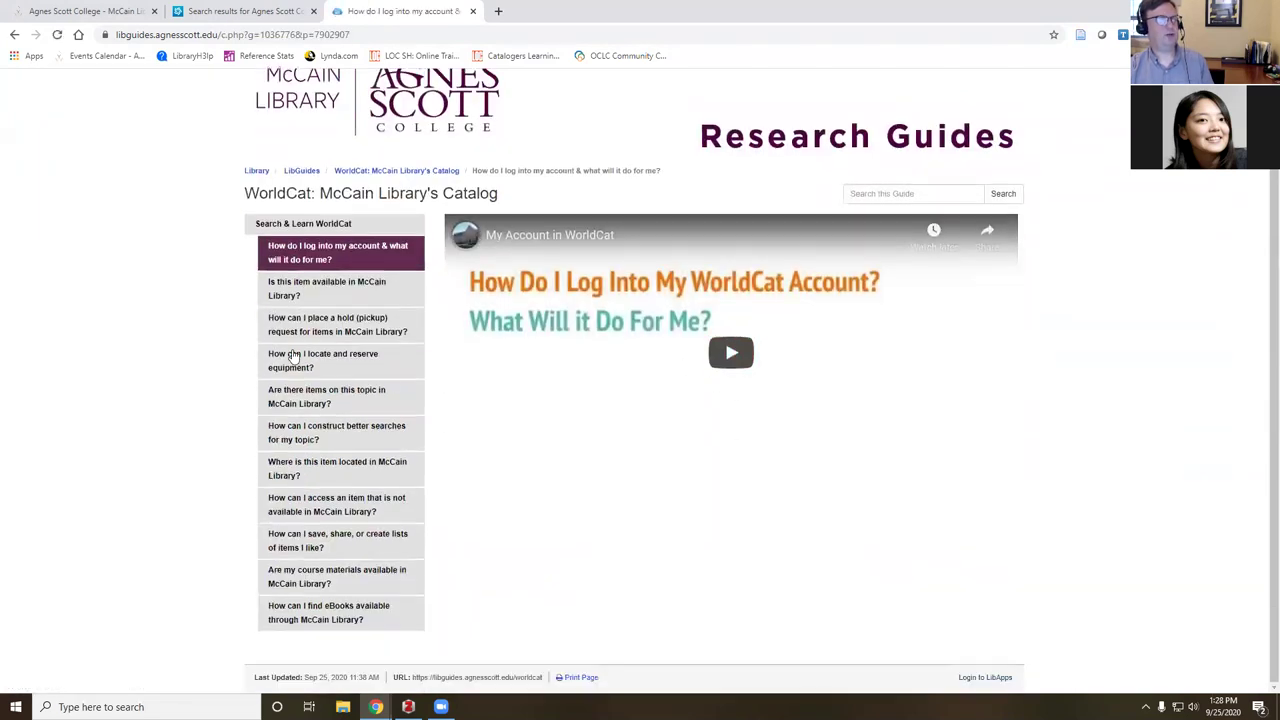
{"action": "left_click", "coordinate": [295, 362]}
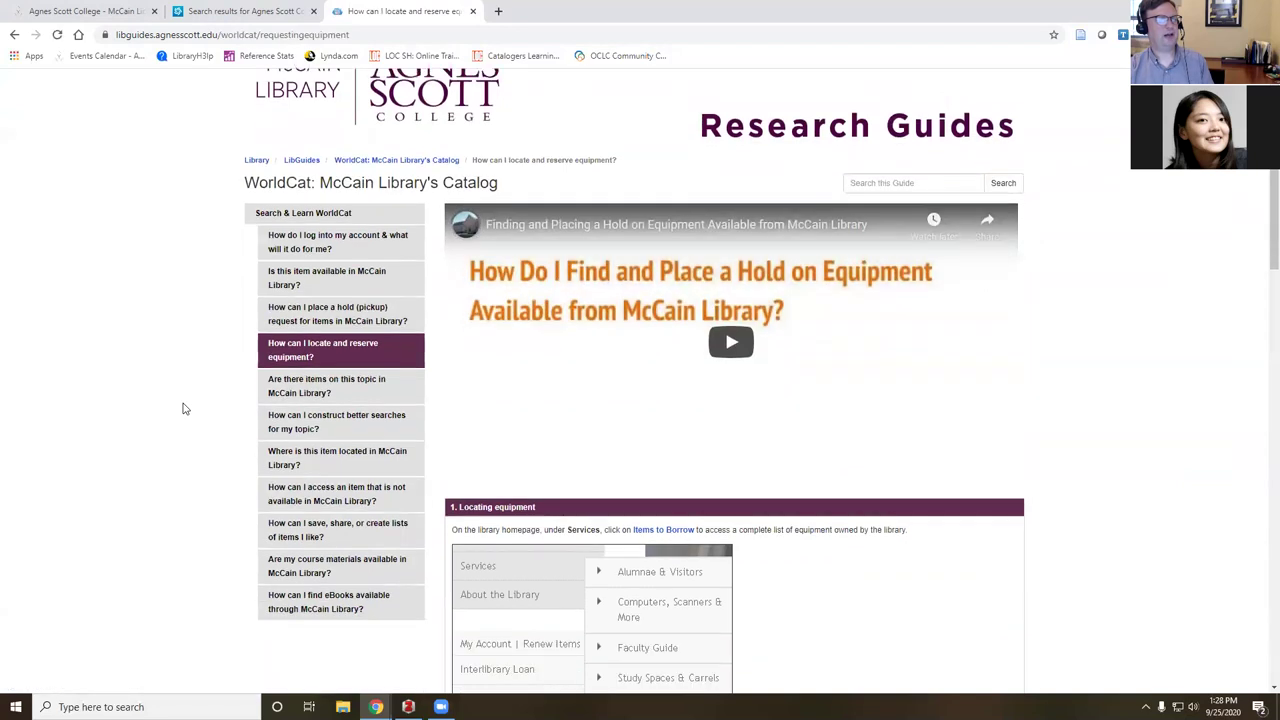
Read through the equipment page's hold-placing video and equipment-locating steps.
{"action": "scroll", "coordinate": [183, 408], "scroll_direction": "down", "scroll_amount": 10}
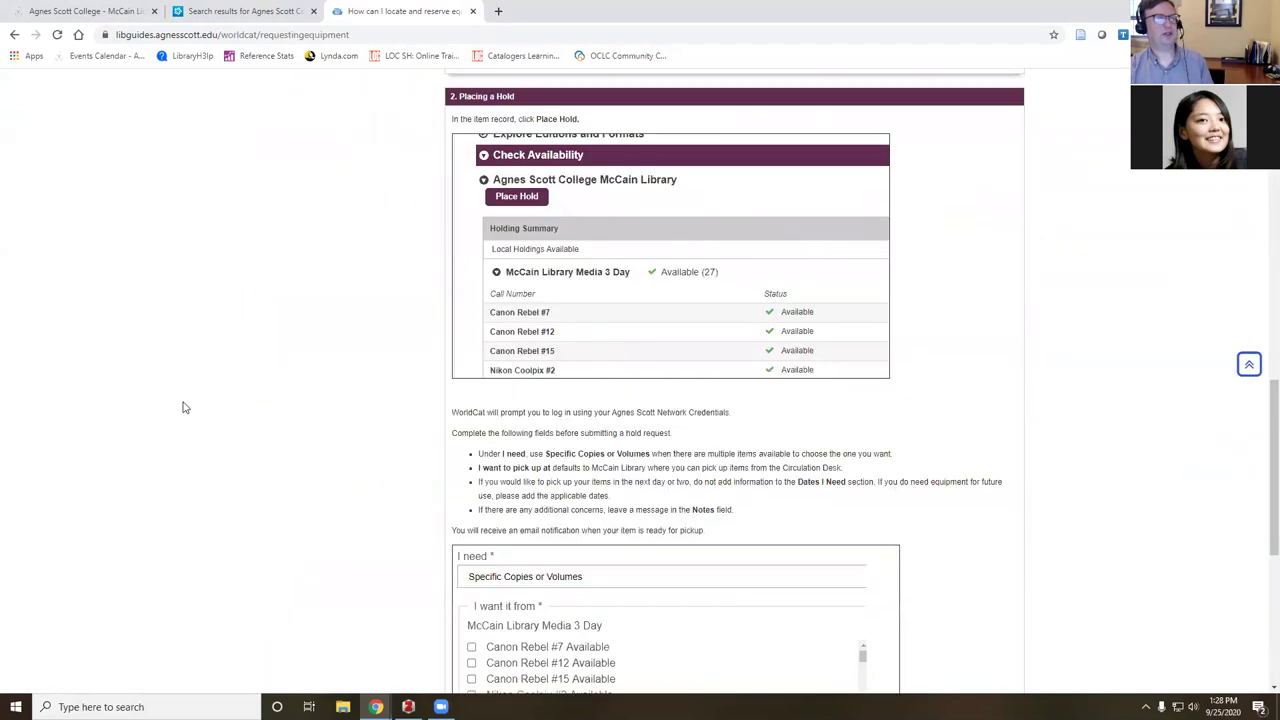
{"action": "scroll", "coordinate": [183, 408], "scroll_direction": "down", "scroll_amount": 4}
{"action": "scroll", "coordinate": [183, 408], "scroll_direction": "up", "scroll_amount": 8}
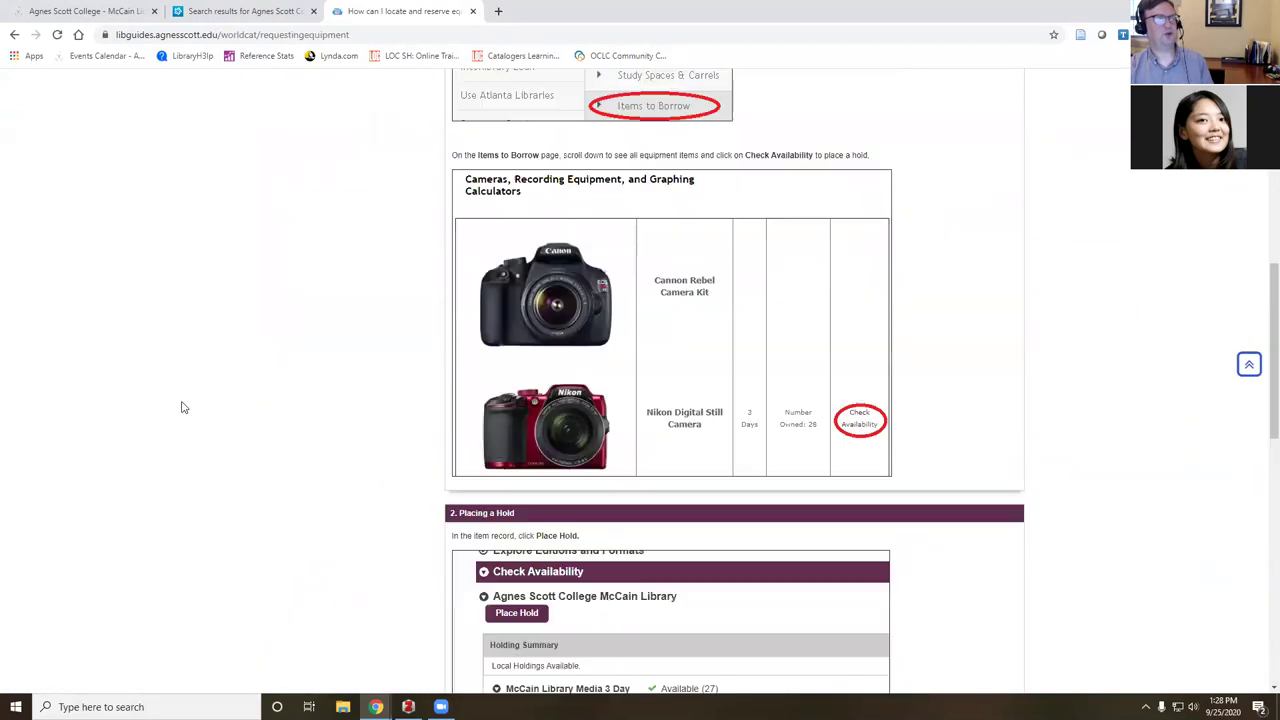
{"action": "scroll", "coordinate": [183, 407], "scroll_direction": "up", "scroll_amount": 5}
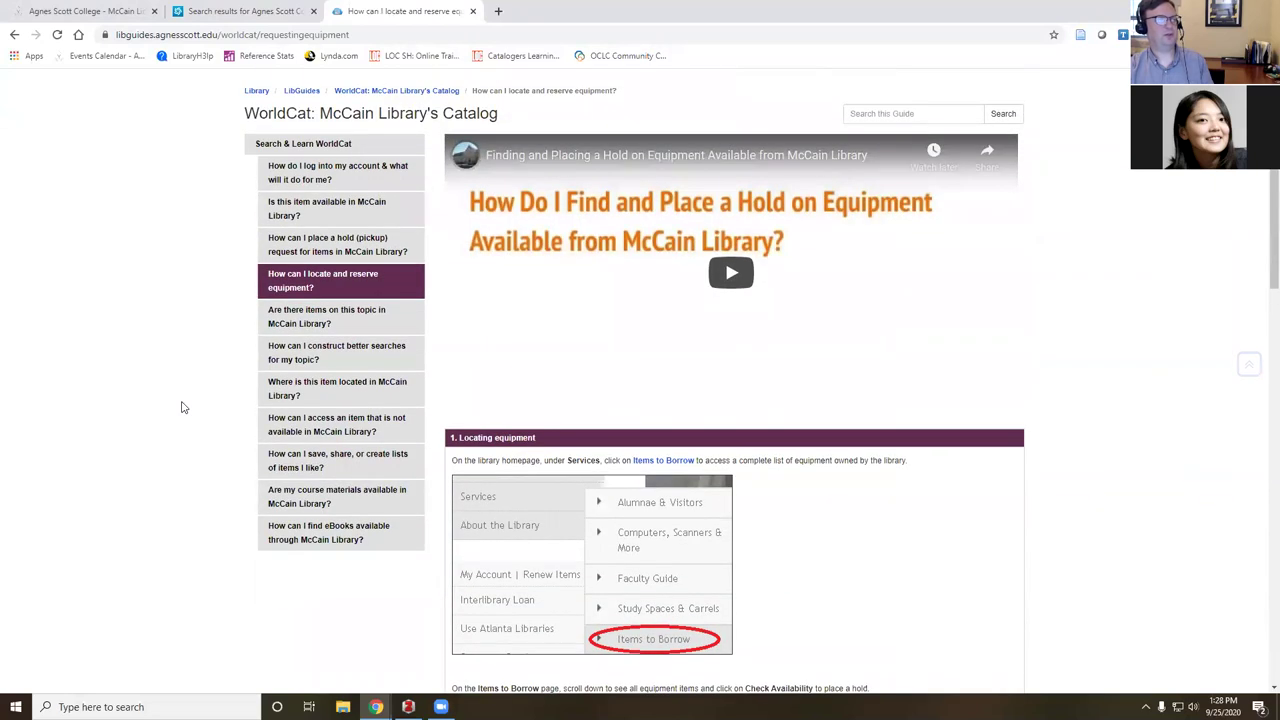
{"action": "scroll", "coordinate": [183, 407], "scroll_direction": "up", "scroll_amount": 2}
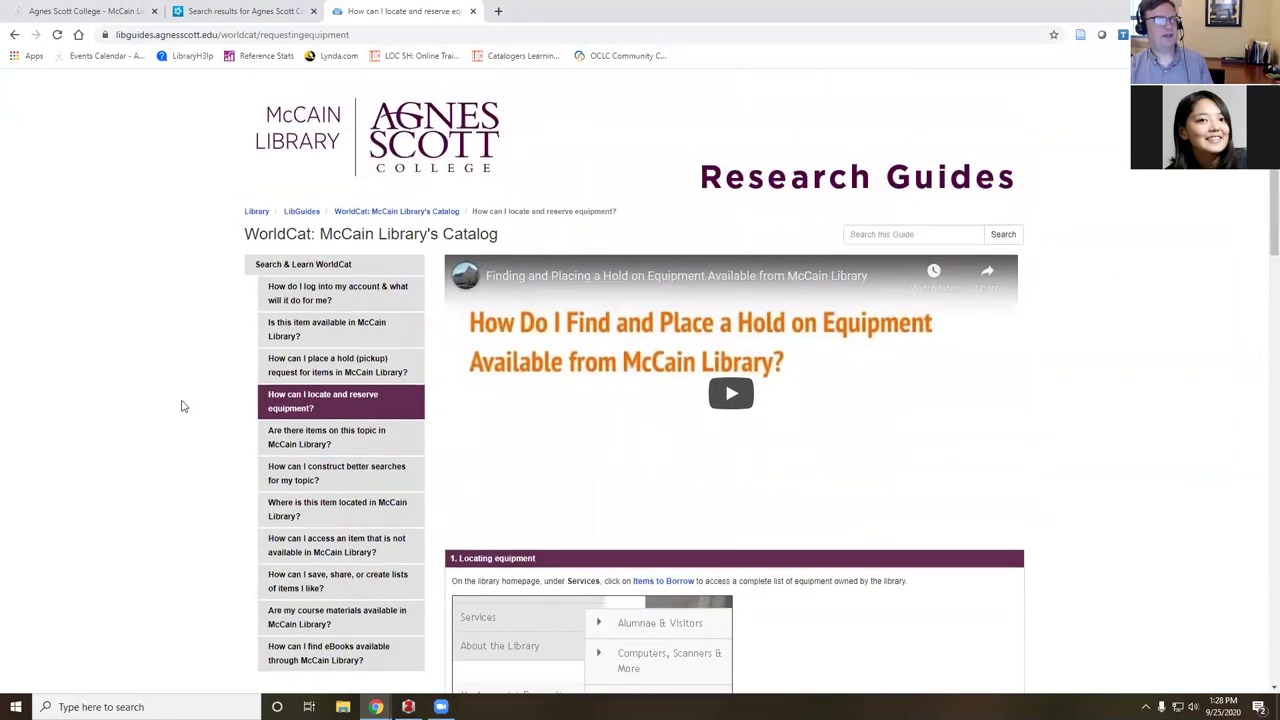
{"action": "scroll", "coordinate": [195, 397], "scroll_direction": "down", "scroll_amount": 1}
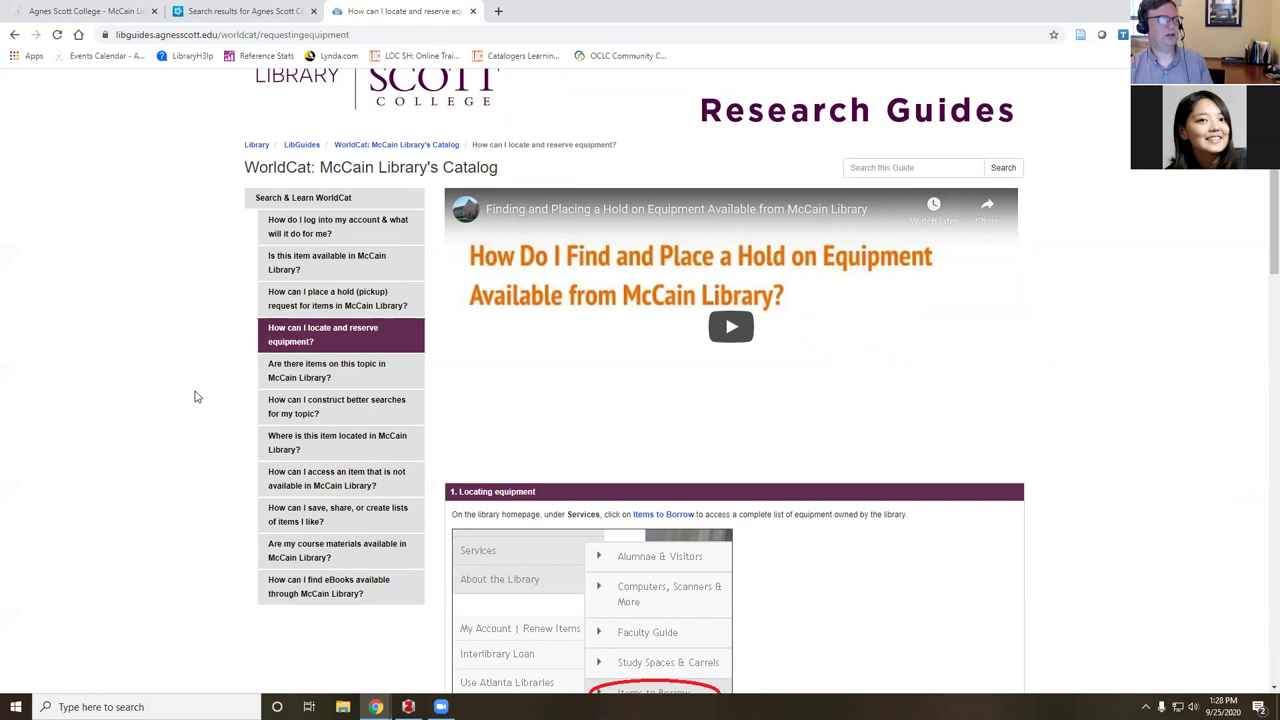
{"action": "scroll", "coordinate": [197, 397], "scroll_direction": "down", "scroll_amount": 1}
{"action": "scroll", "coordinate": [197, 397], "scroll_direction": "up", "scroll_amount": 1}
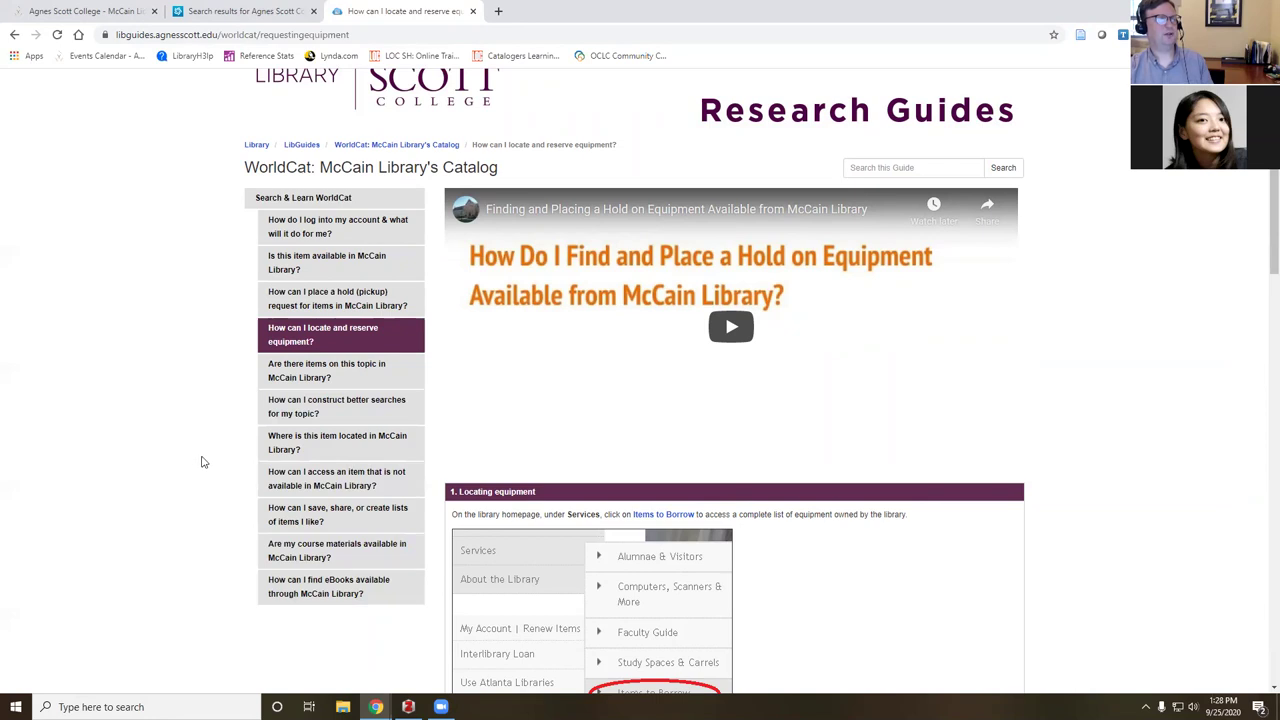
{"action": "scroll", "coordinate": [204, 458], "scroll_direction": "up", "scroll_amount": 1}
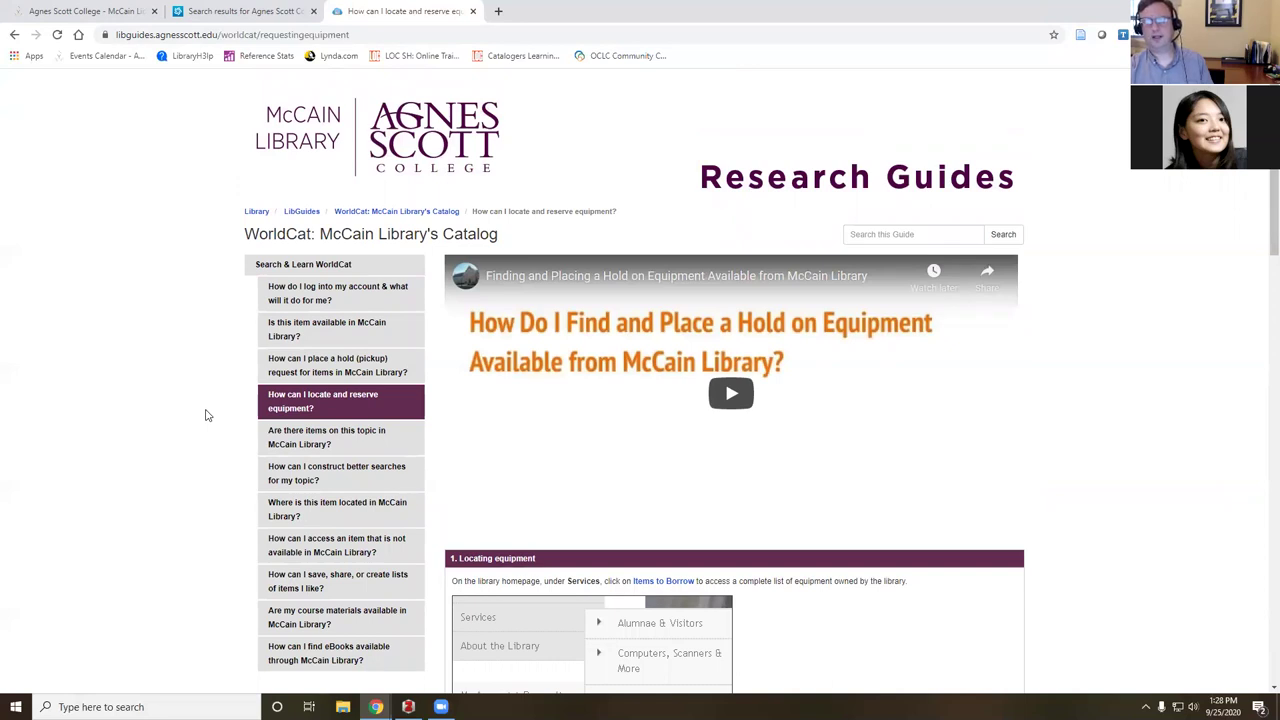
Return to the WorldCat results tab and scroll back to the top of the 2,601 results.
{"action": "left_click", "coordinate": [250, 10]}
{"action": "scroll", "coordinate": [193, 381], "scroll_direction": "up", "scroll_amount": 1}
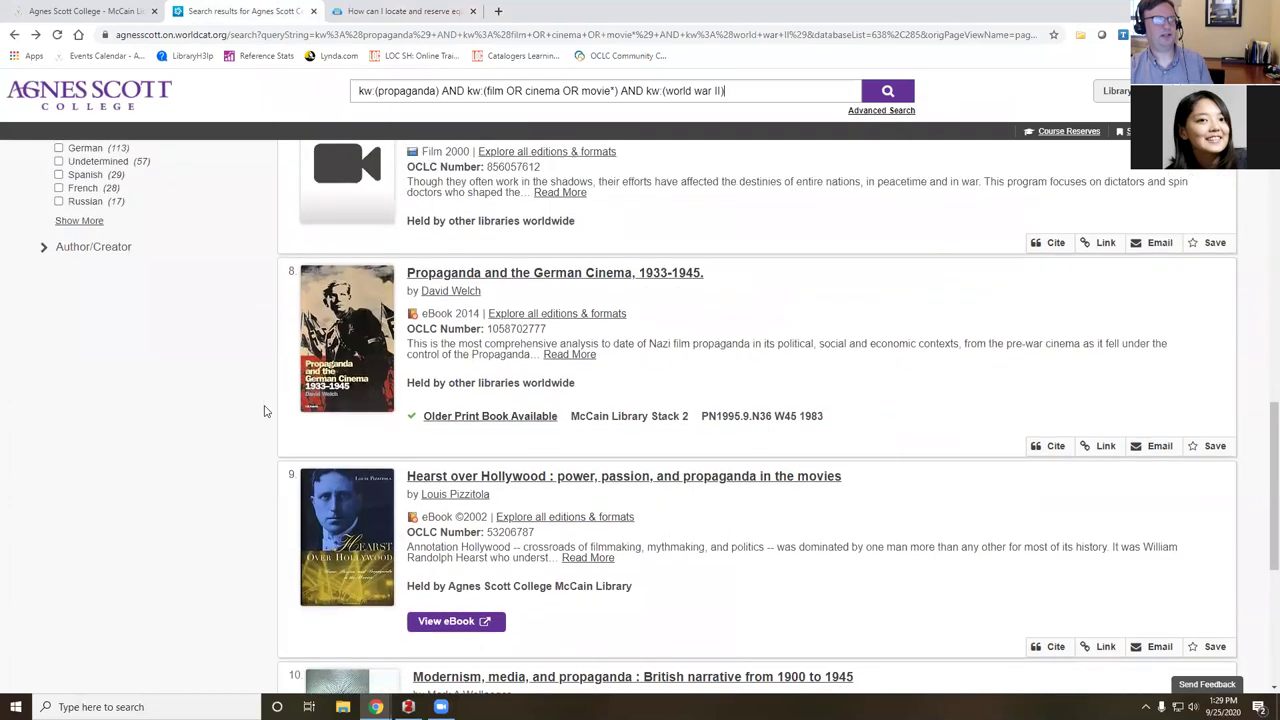
{"action": "scroll", "coordinate": [260, 410], "scroll_direction": "up", "scroll_amount": 15}
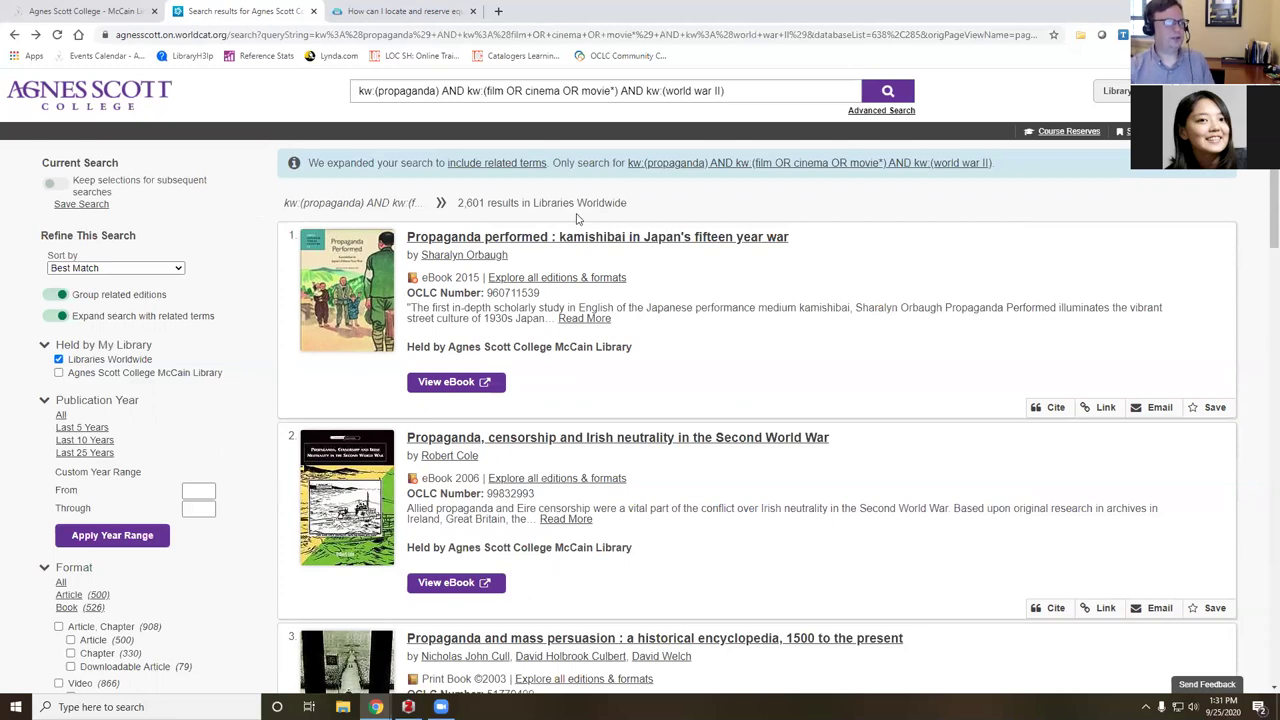
Open the details for 'Propaganda performed', held by 1,007 libraries worldwide.
{"action": "left_click", "coordinate": [466, 238]}
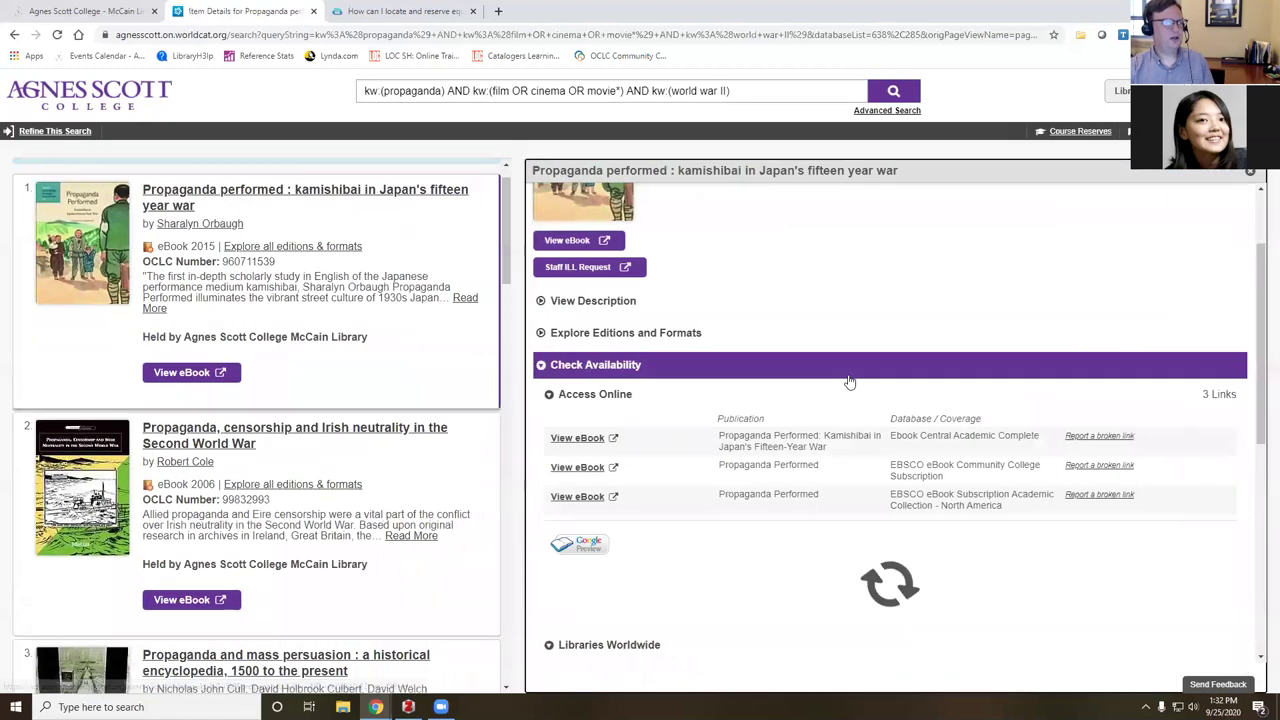
{"action": "scroll", "coordinate": [848, 380], "scroll_direction": "down", "scroll_amount": 5}
{"action": "scroll", "coordinate": [749, 489], "scroll_direction": "up", "scroll_amount": 3}
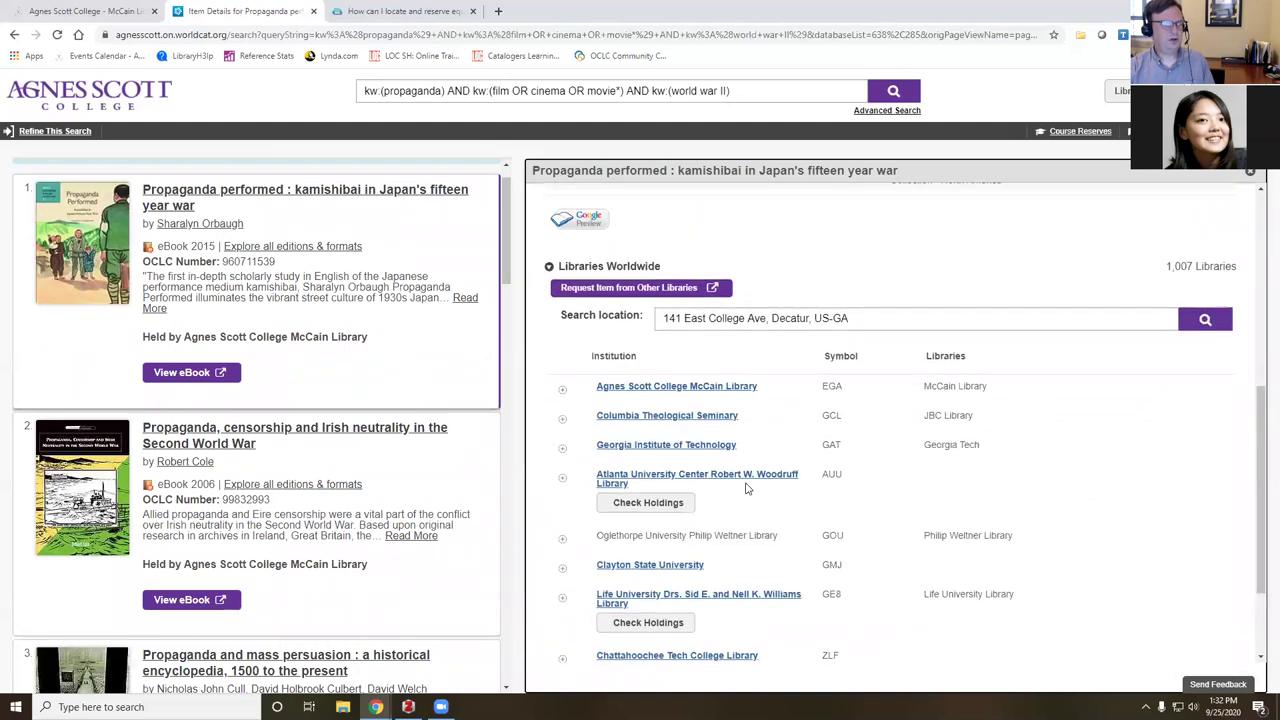
Start deleting the preset address in the Search location field.
{"action": "left_click_drag", "start_coordinate": [660, 318], "coordinate": [913, 321]}
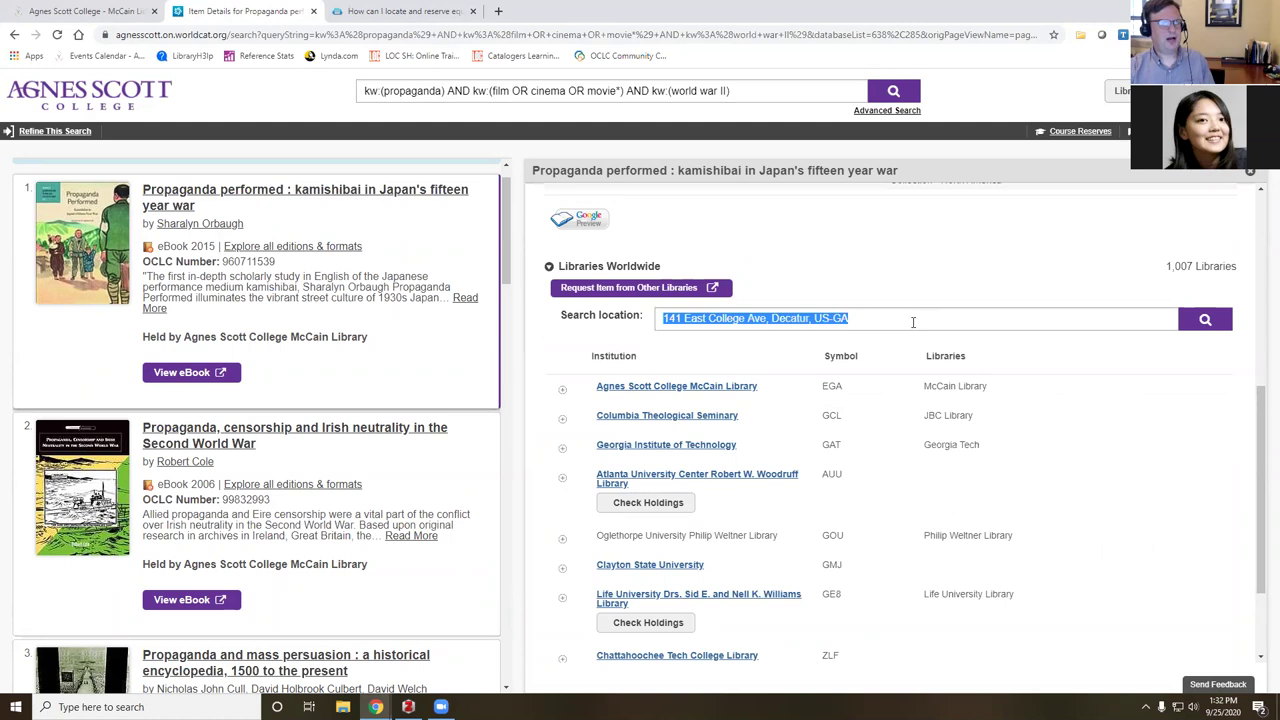
{"action": "left_click", "coordinate": [913, 321]}
{"action": "key", "text": "BackSpace"}
{"action": "key", "text": "BackSpace"}
{"action": "key", "text": "BackSpace"}
{"action": "key", "text": "BackSpace"}
{"action": "key", "text": "BackSpace"}
{"action": "key", "text": "BackSpace"}
{"action": "key", "text": "BackSpace"}
{"action": "key", "text": "BackSpace"}
{"action": "key", "text": "BackSpace"}
{"action": "key", "text": "BackSpace"}
{"action": "key", "text": "BackSpace"}
{"action": "key", "text": "BackSpace"}
{"action": "key", "text": "BackSpace"}
{"action": "key", "text": "BackSpace"}
{"action": "key", "text": "BackSpace"}
{"action": "key", "text": "BackSpace"}
{"action": "key", "text": "BackSpace"}
{"action": "key", "text": "BackSpace"}
{"action": "key", "text": "BackSpace"}
{"action": "key", "text": "BackSpace"}
{"action": "key", "text": "BackSpace"}
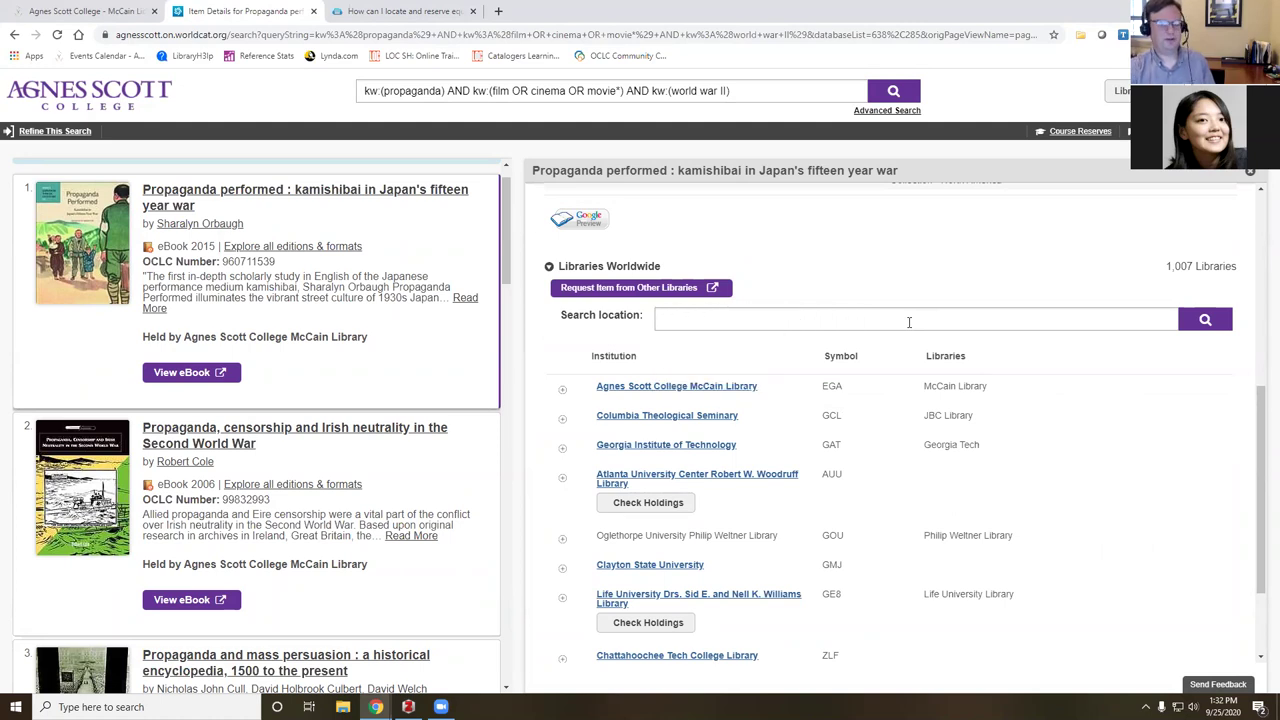
Bring up the browser's saved addresses to fill in a new search location.
{"action": "scroll", "coordinate": [909, 323], "scroll_direction": "down", "scroll_amount": 2}
{"action": "key", "text": "Down"}
{"action": "key", "text": "Down"}
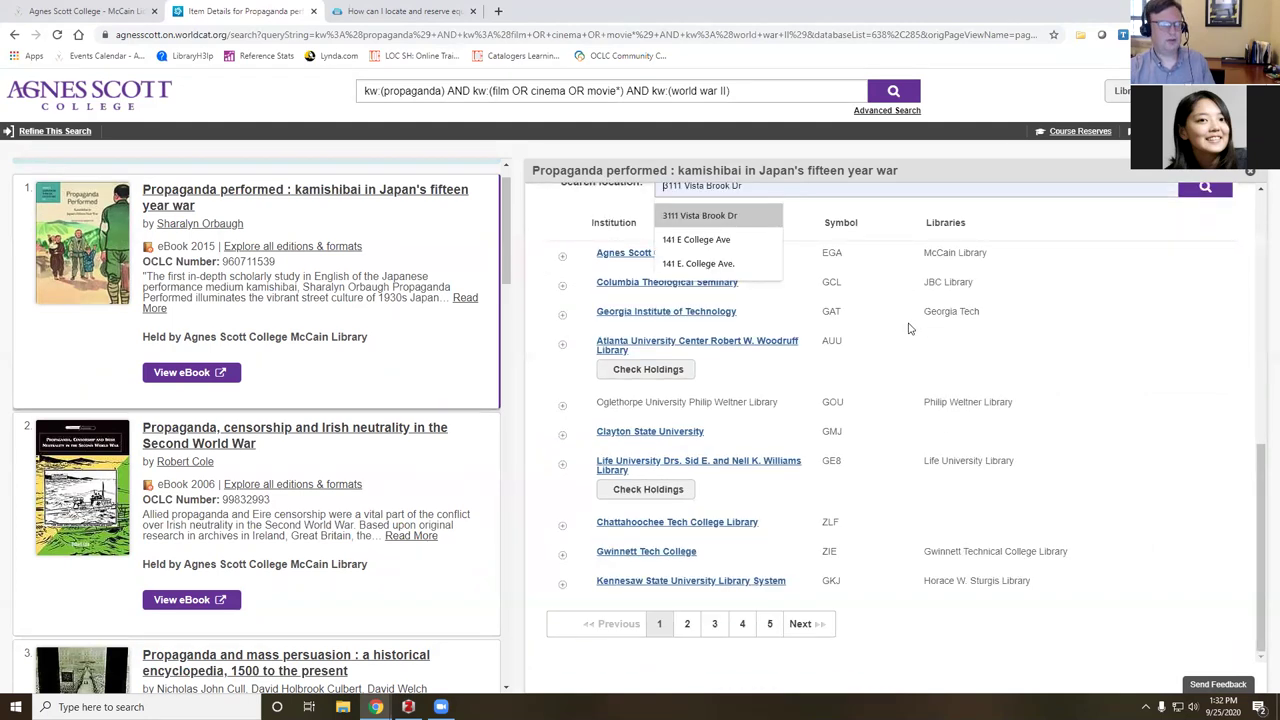
{"action": "scroll", "coordinate": [897, 330], "scroll_direction": "up", "scroll_amount": 2}
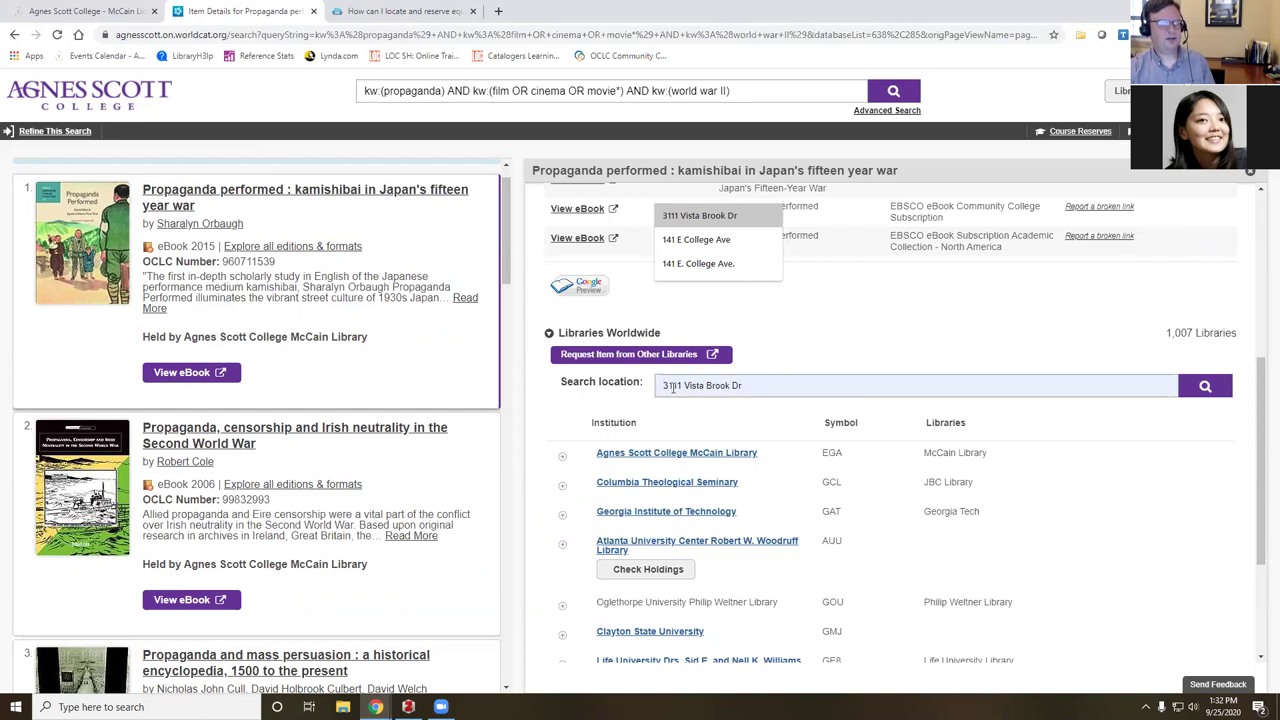
Scroll through the holdings, including the three online eBook links from Ebook Central and EBSCO.
{"action": "scroll", "coordinate": [810, 473], "scroll_direction": "down", "scroll_amount": 1}
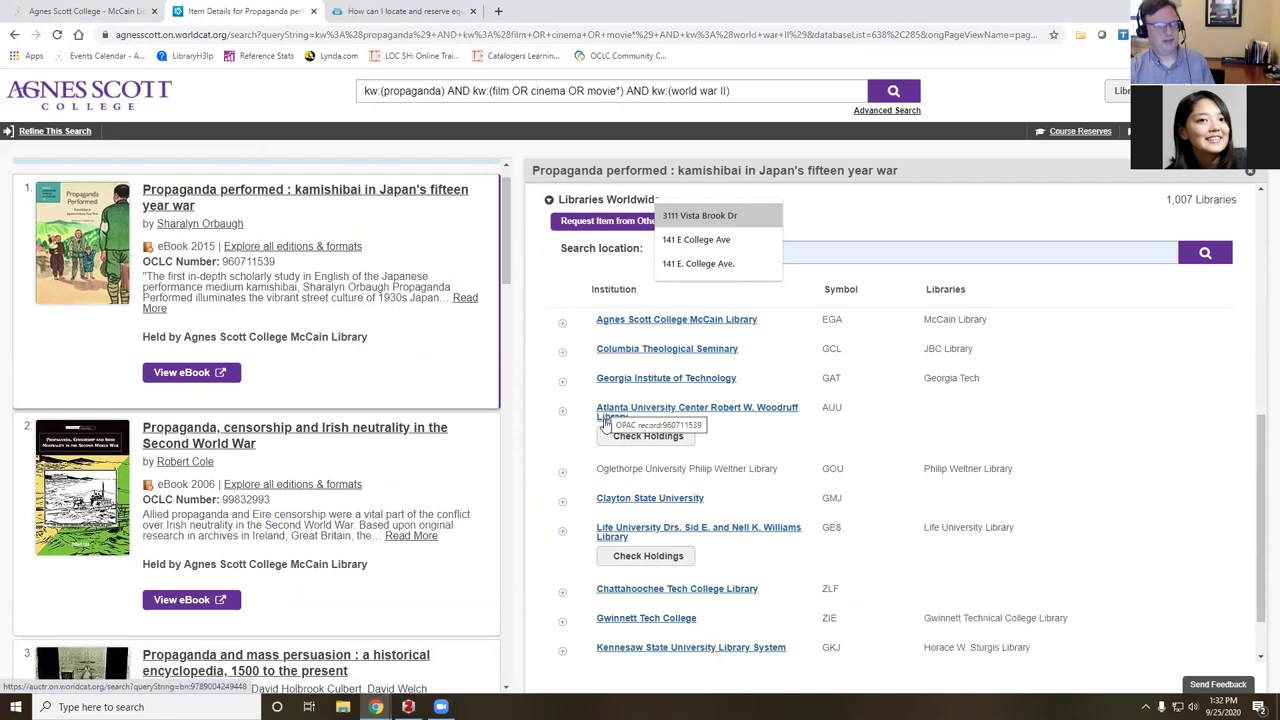
{"action": "scroll", "coordinate": [604, 500], "scroll_direction": "down", "scroll_amount": 1}
{"action": "scroll", "coordinate": [604, 500], "scroll_direction": "down", "scroll_amount": 1}
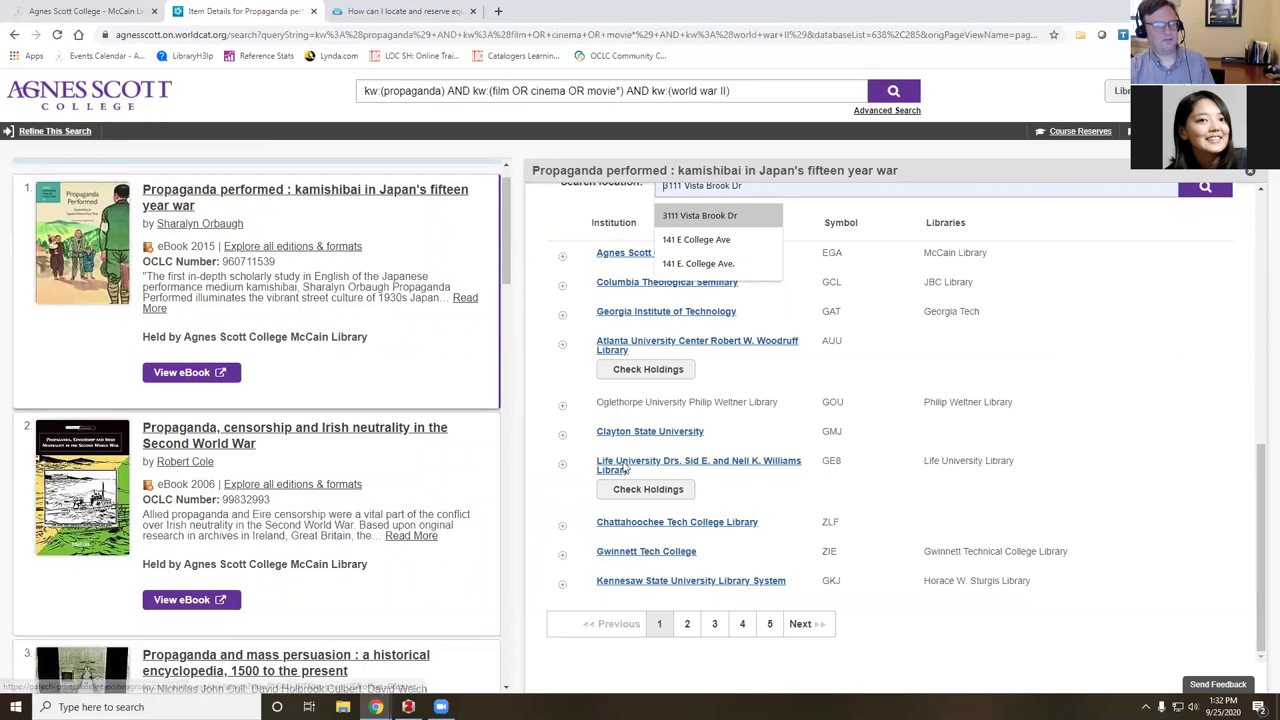
{"action": "scroll", "coordinate": [843, 357], "scroll_direction": "up", "scroll_amount": 3}
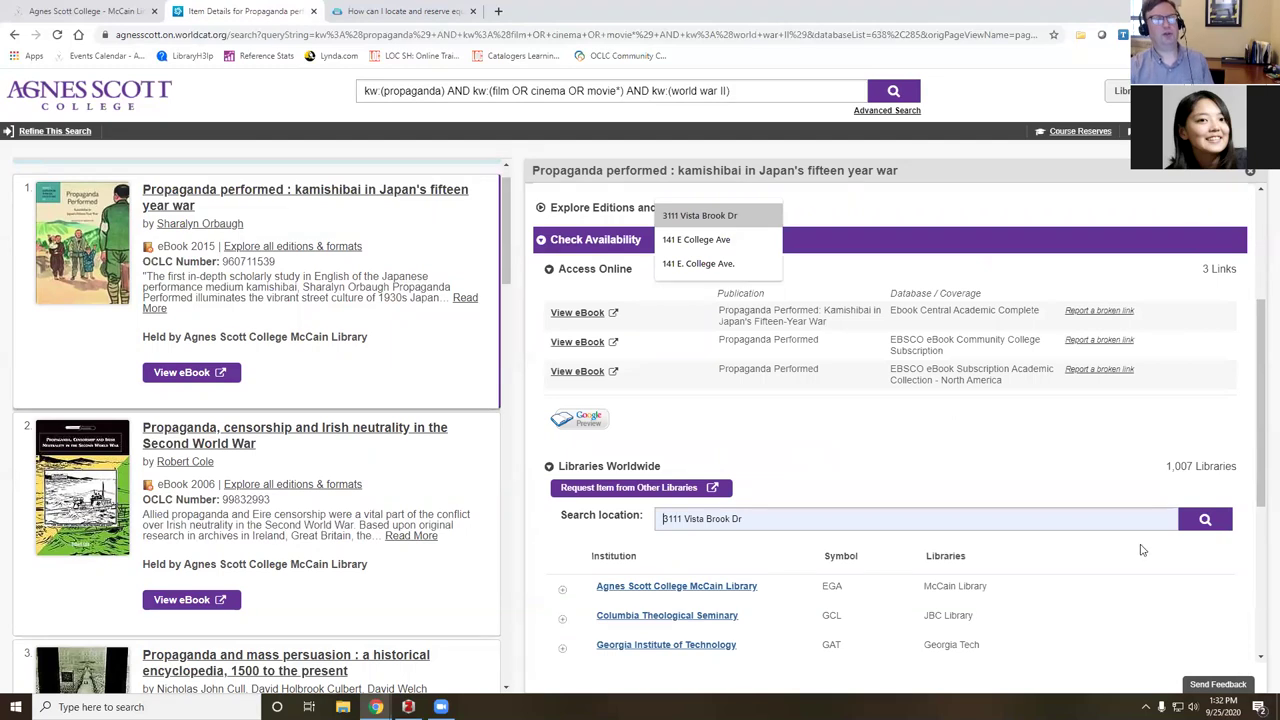
{"action": "scroll", "coordinate": [1135, 550], "scroll_direction": "down", "scroll_amount": 2}
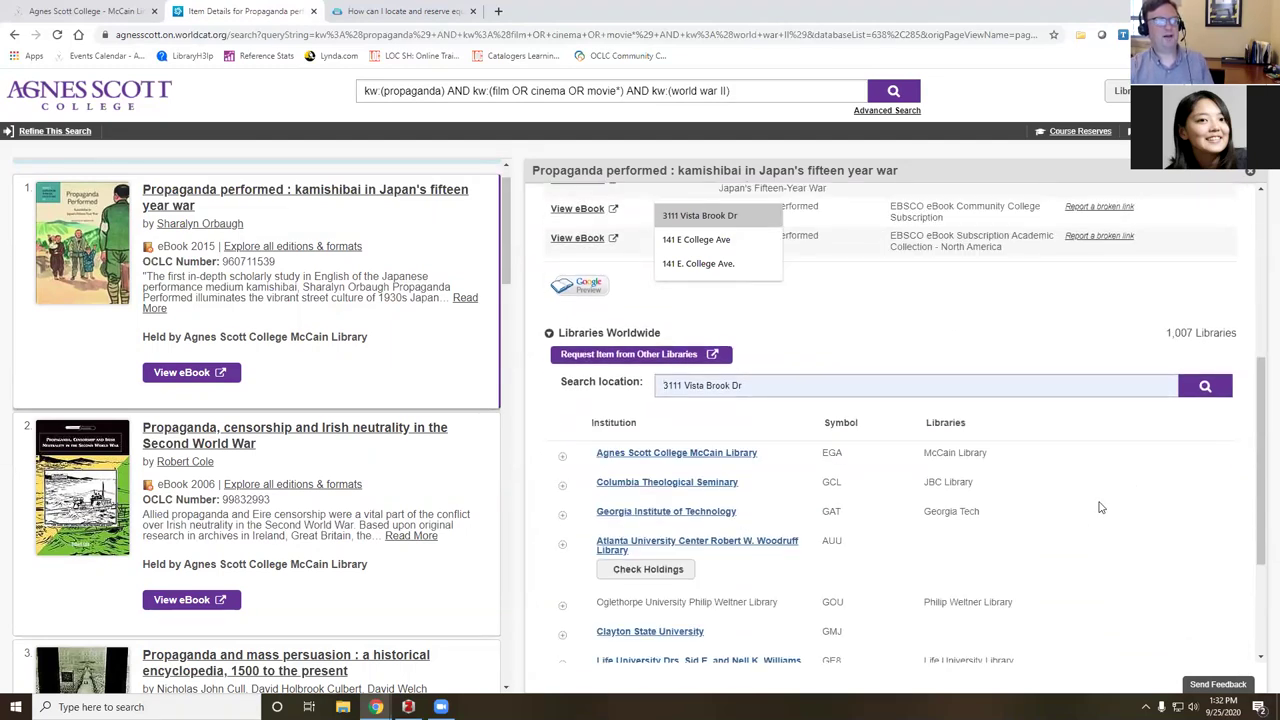
{"action": "scroll", "coordinate": [1100, 508], "scroll_direction": "down", "scroll_amount": 1}
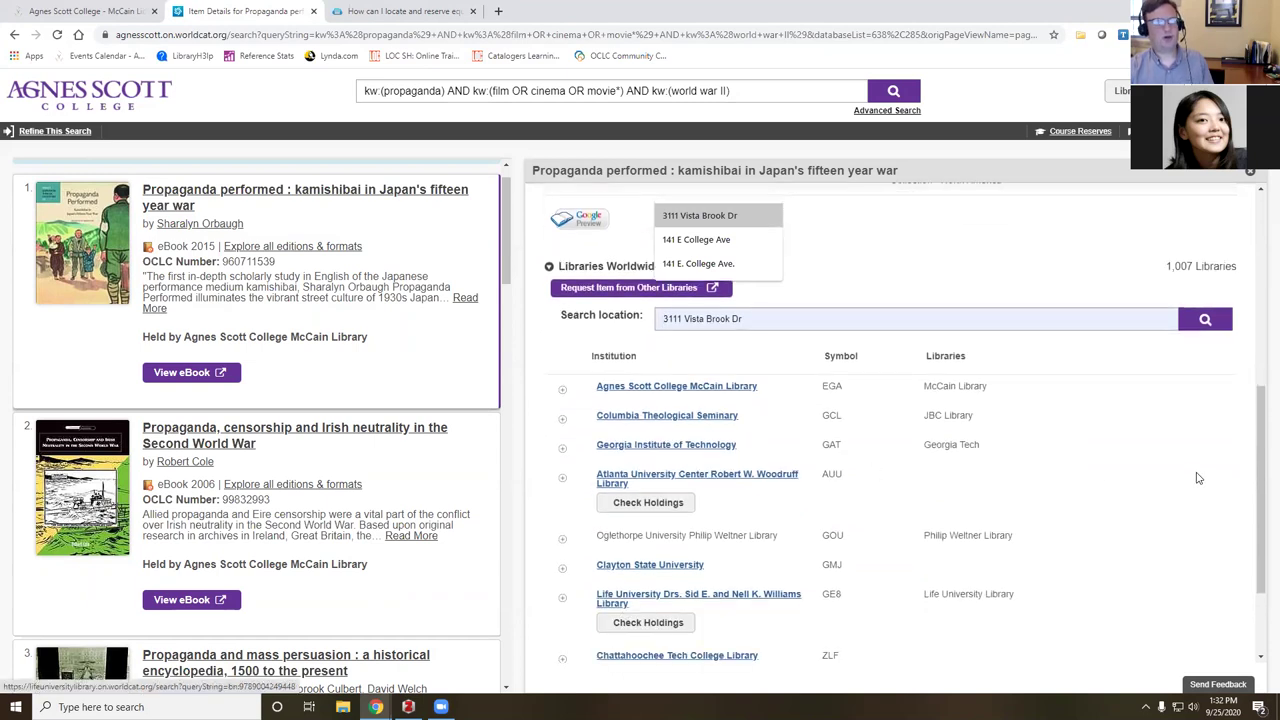
{"action": "scroll", "coordinate": [1186, 474], "scroll_direction": "down", "scroll_amount": 1}
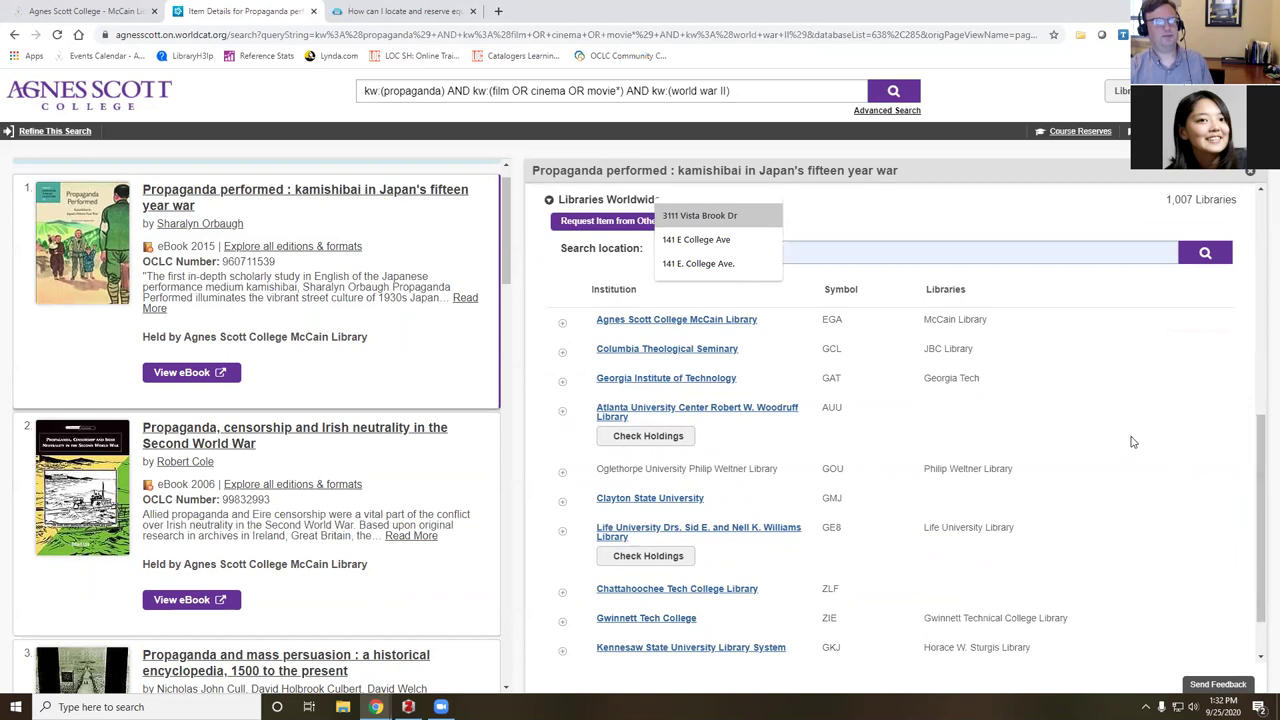
{"action": "scroll", "coordinate": [1133, 442], "scroll_direction": "up", "scroll_amount": 1}
{"action": "scroll", "coordinate": [1133, 442], "scroll_direction": "up", "scroll_amount": 7}
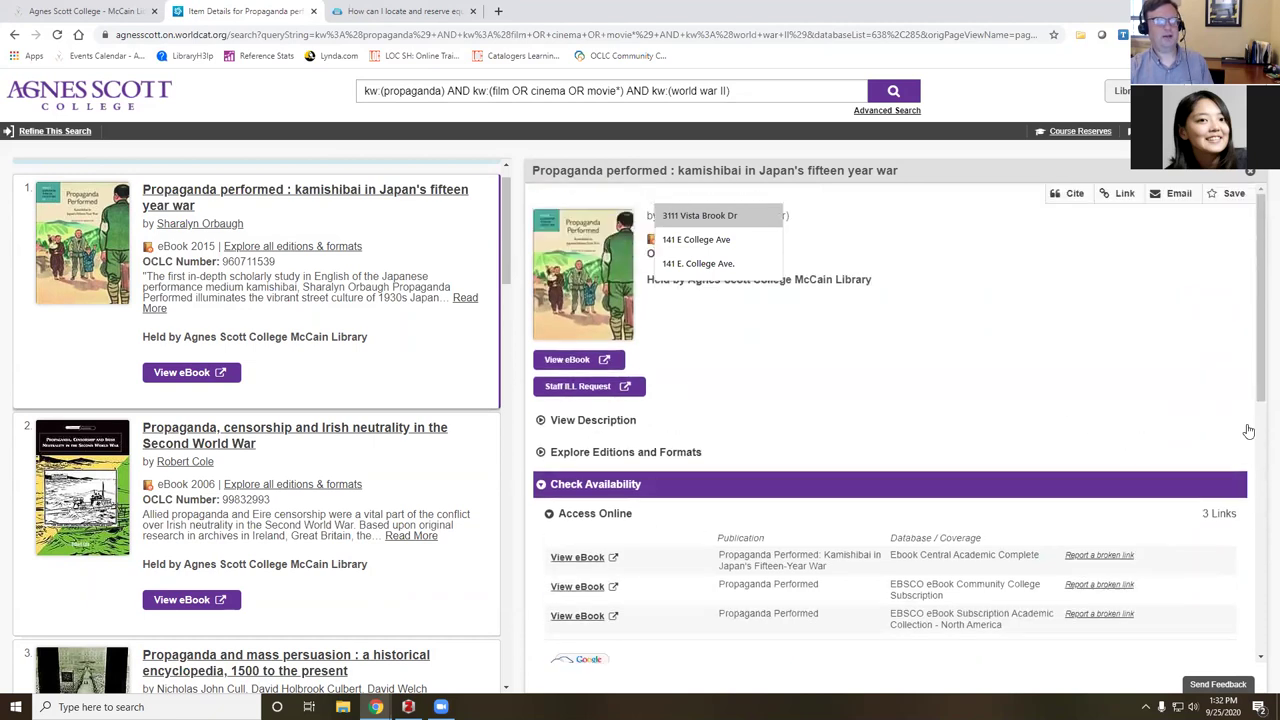